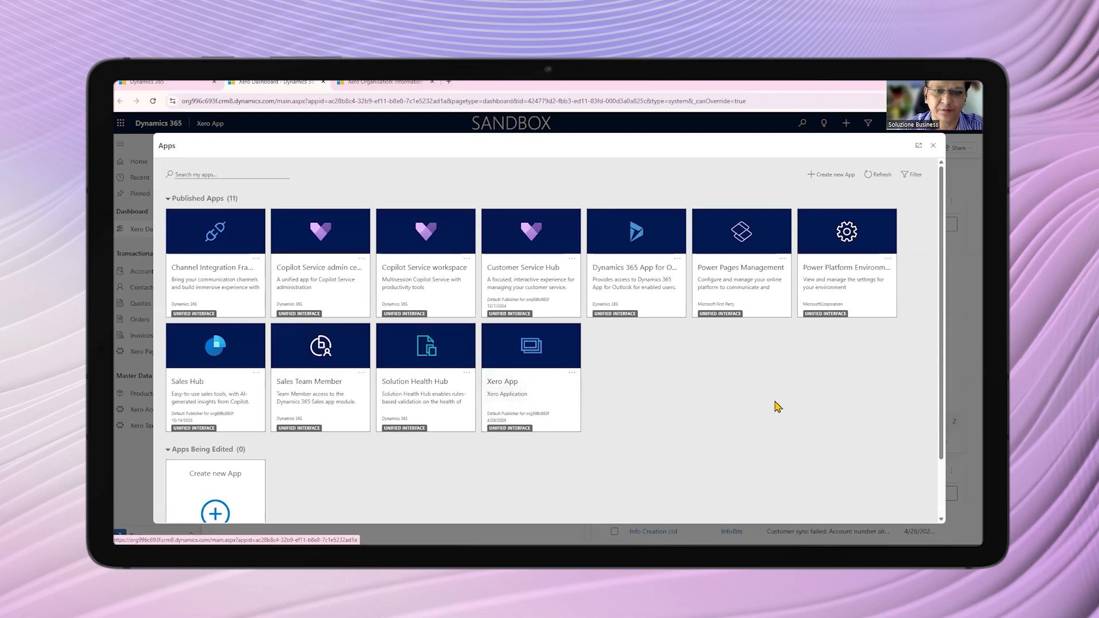
Open the FinBridge connector setting from the Configuration area and show its field mapping
key("Escape")
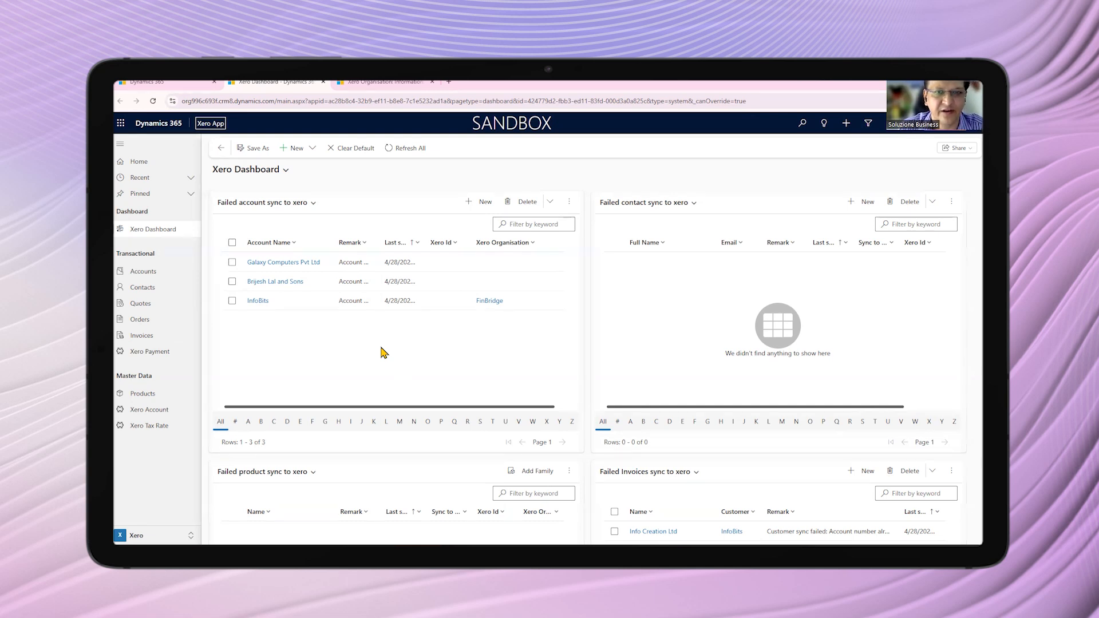
scroll(380, 351, "down", 2)
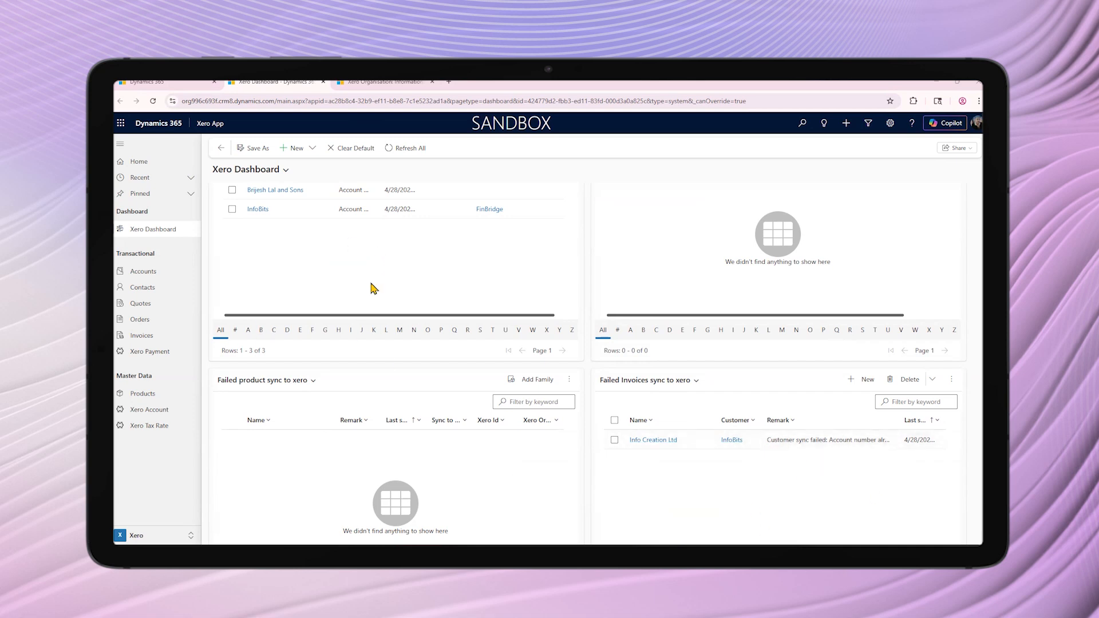
left_click(152, 539)
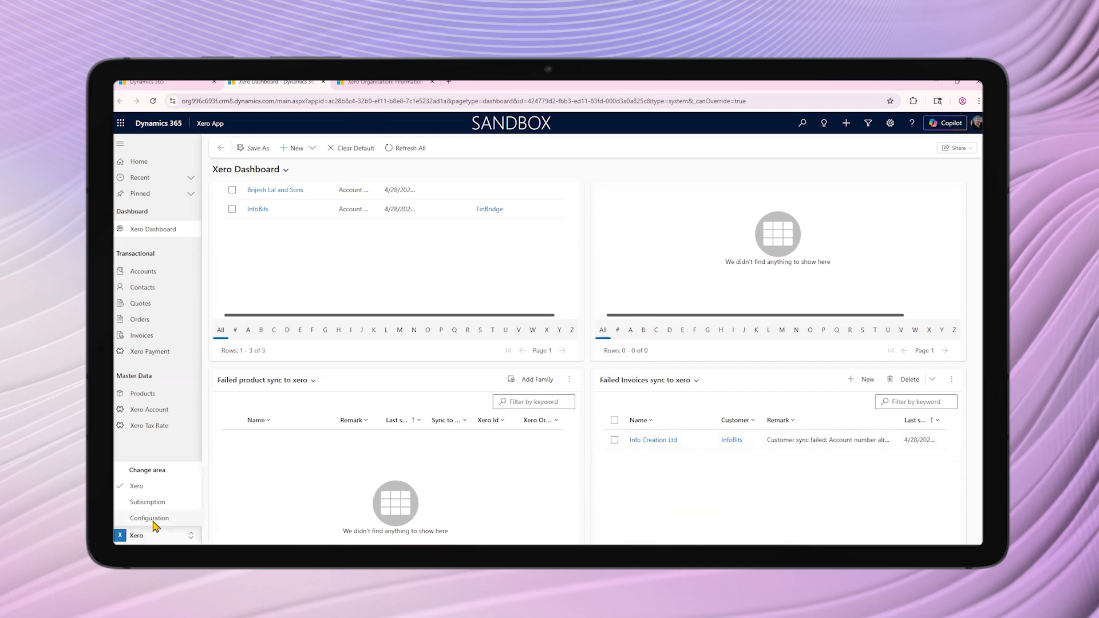
left_click(150, 519)
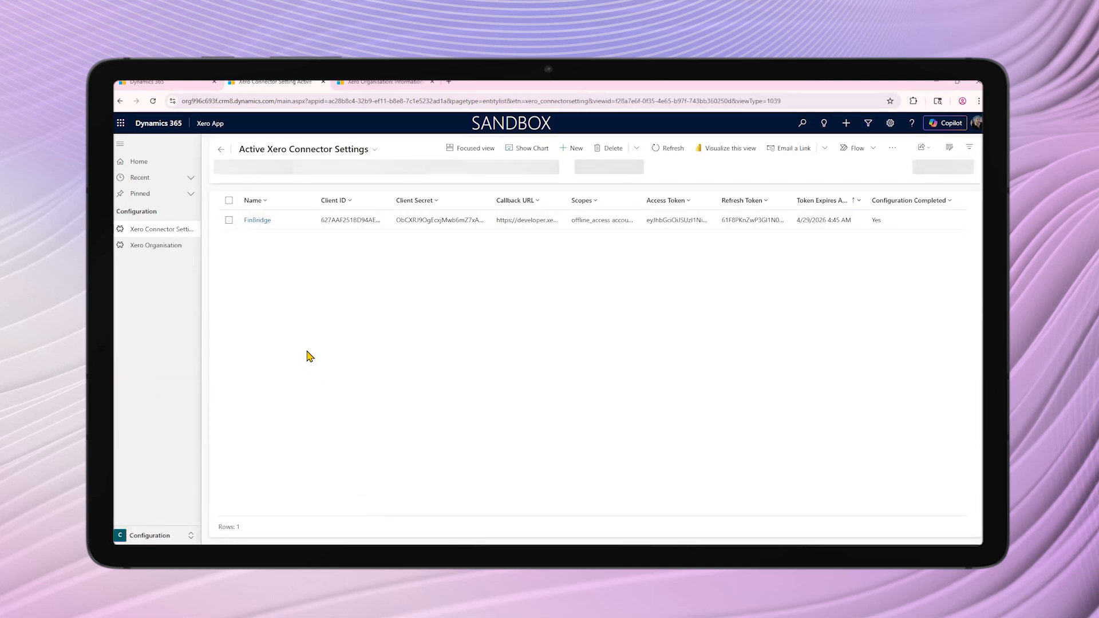
left_click(263, 221)
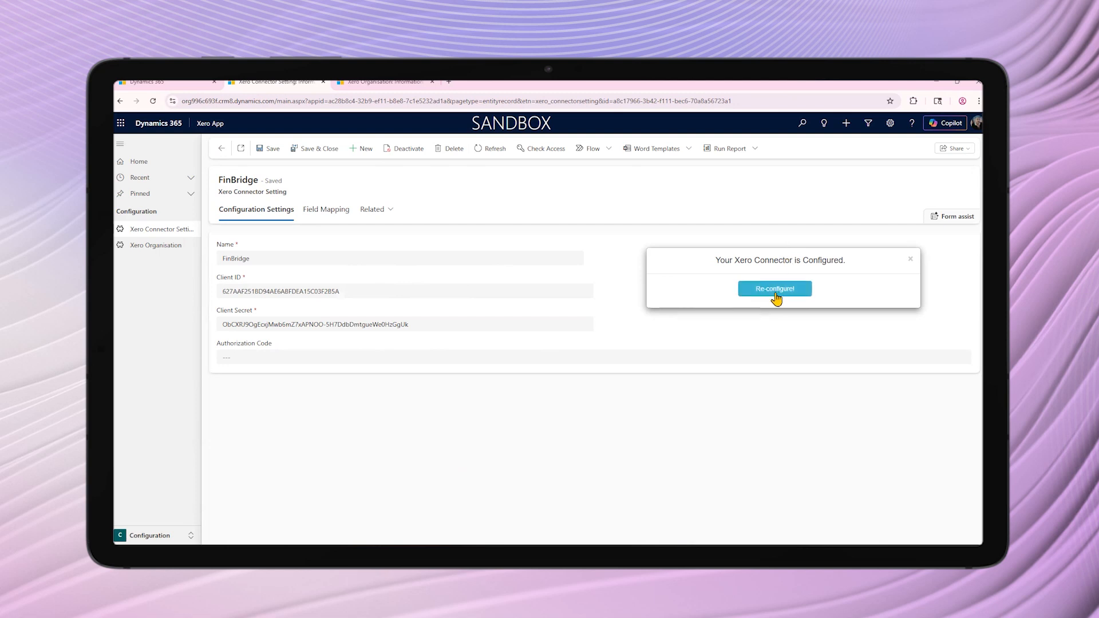
left_click(310, 212)
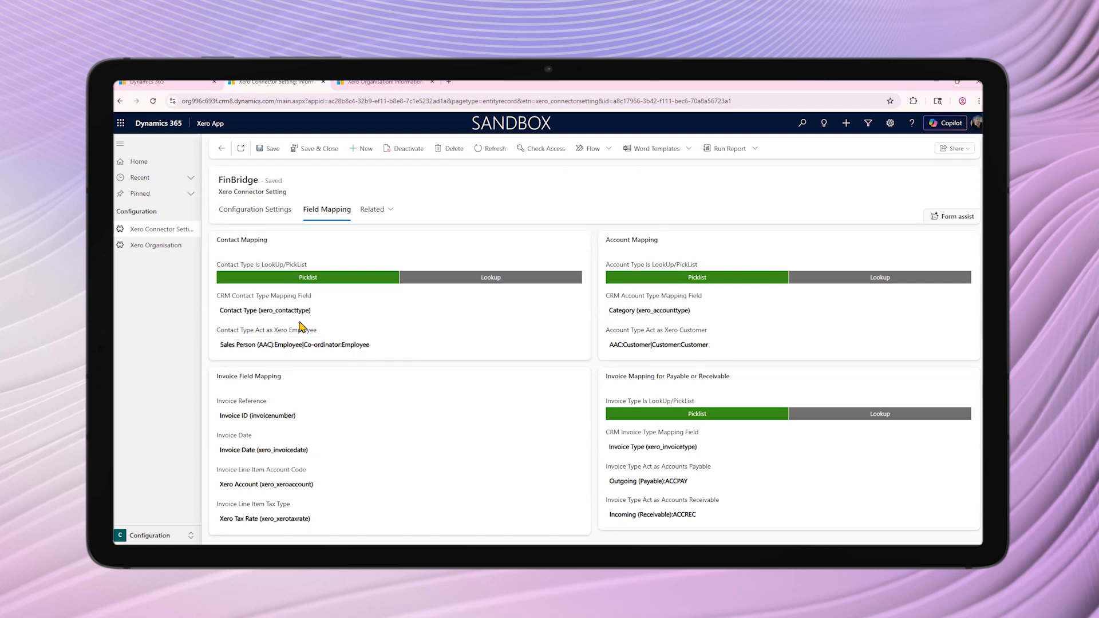
Examine the contact types that can be selected to act as a Xero Employee in the contact mapping, leaving the selection as it is
left_click(334, 344)
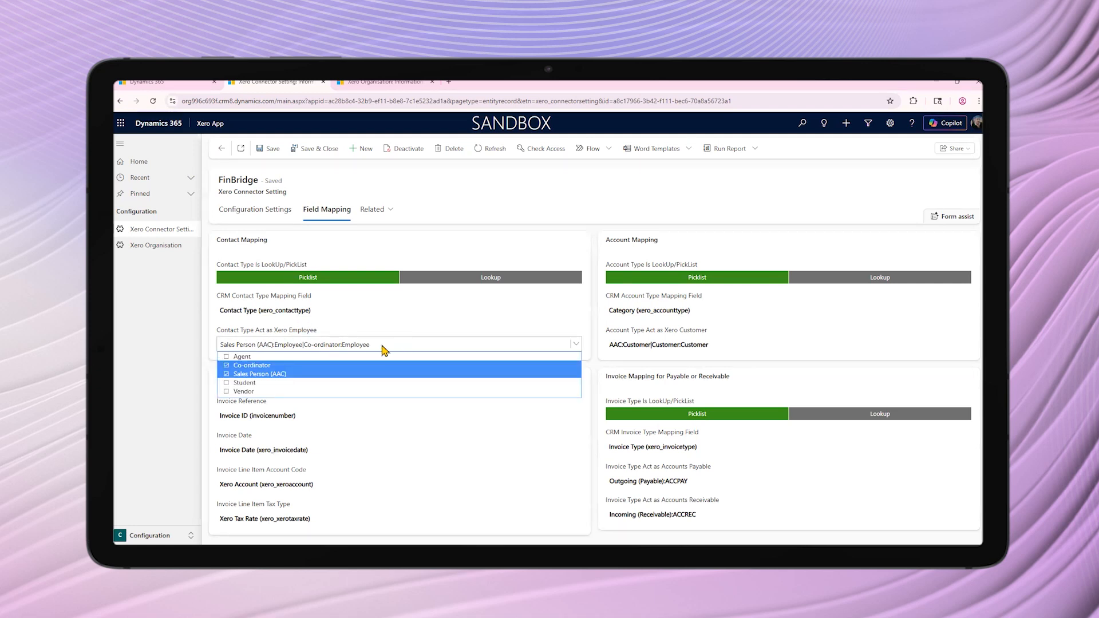
left_click(500, 383)
left_click(252, 450)
left_click(403, 346)
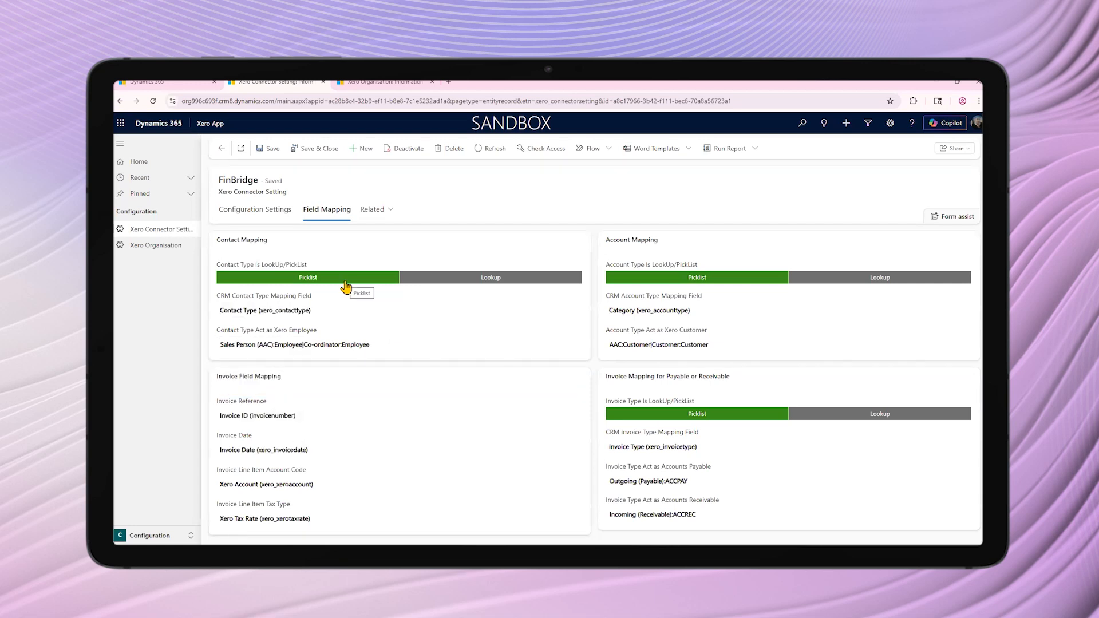
left_click(489, 346)
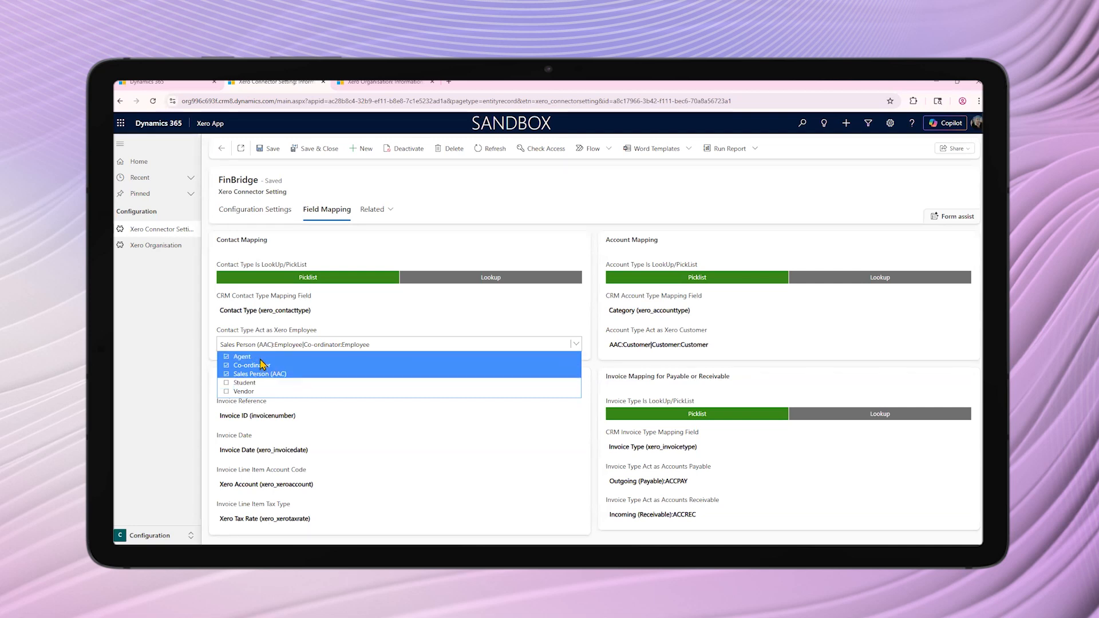
left_click(262, 392)
left_click(265, 392)
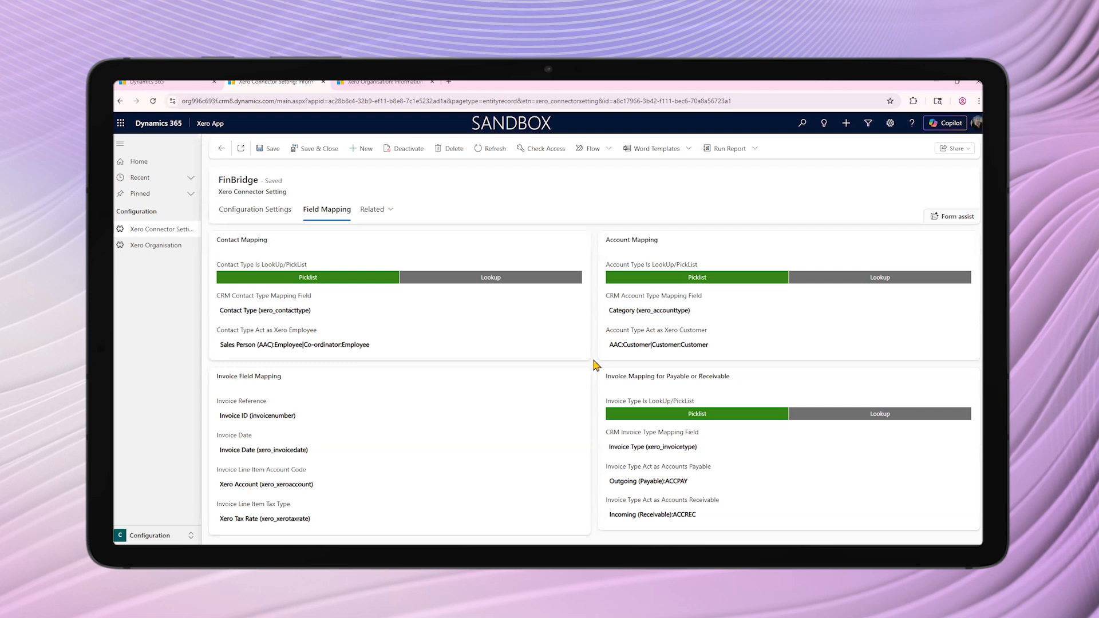
Review the CRM fields available for Invoice Reference and Invoice Date in the invoice field mapping
scroll(594, 364, "down", 1)
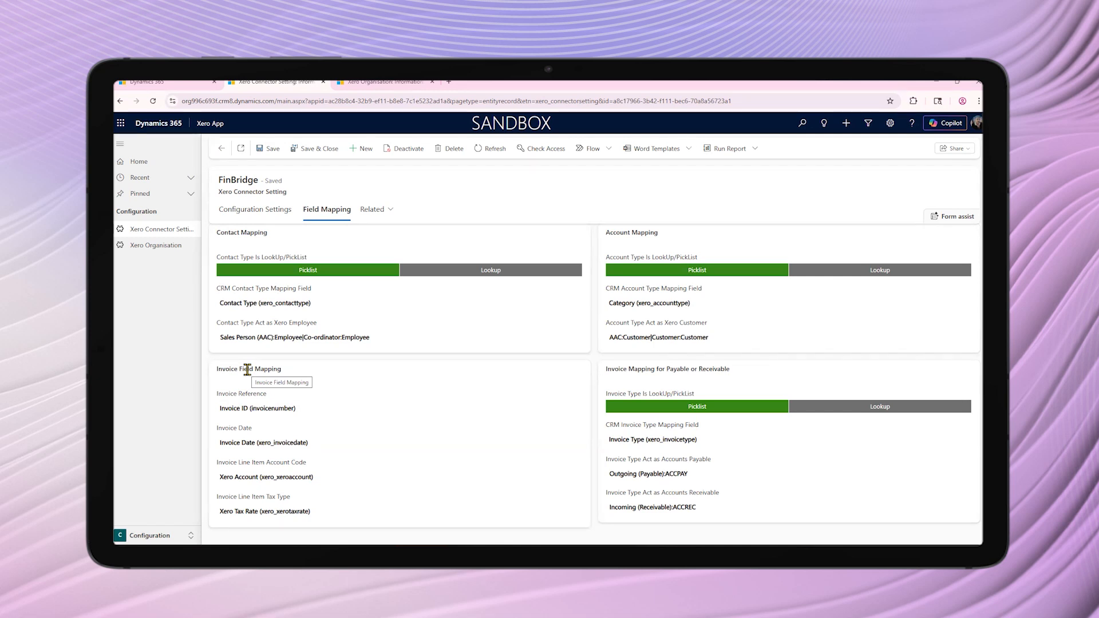
left_click(260, 409)
left_click(261, 408)
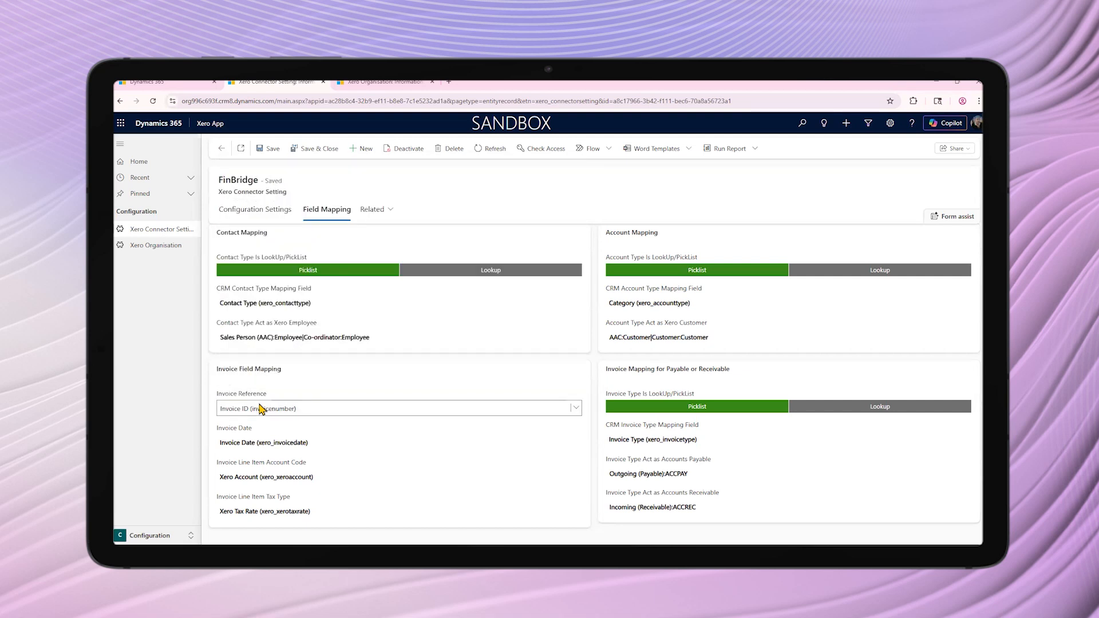
left_click(319, 445)
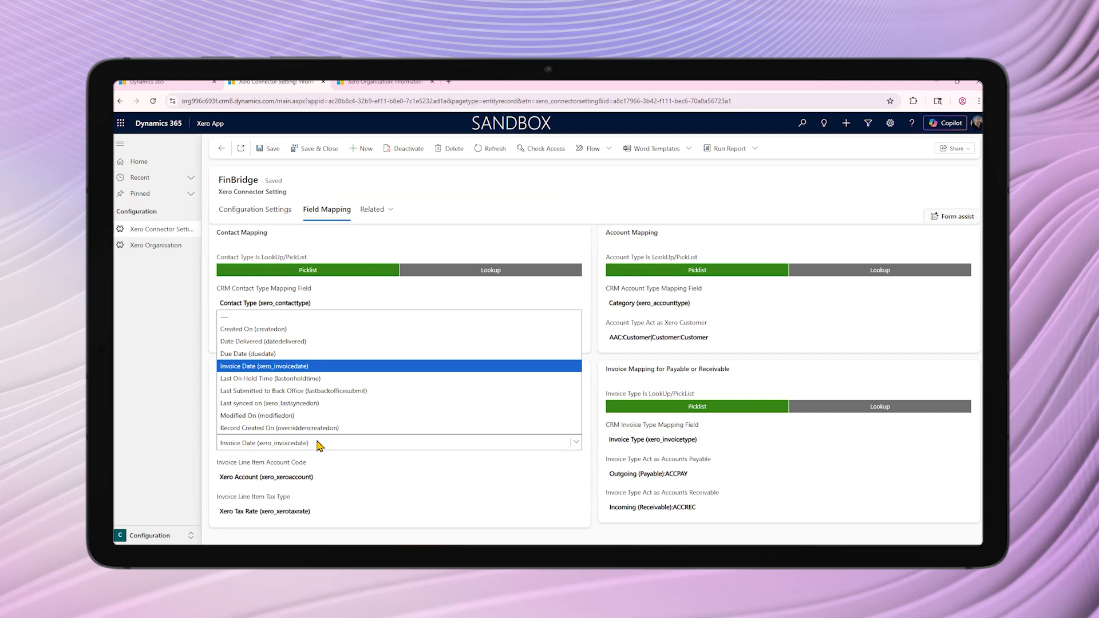
left_click(208, 448)
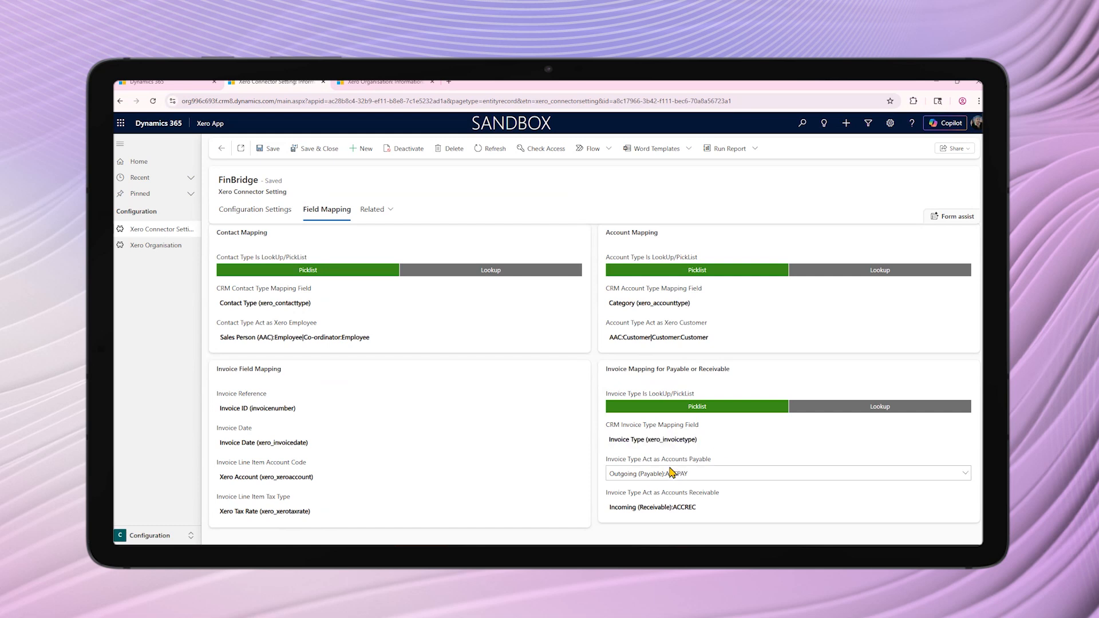
Check which invoice types can act as Accounts Payable and Accounts Receivable, keeping the current mapping
left_click(716, 475)
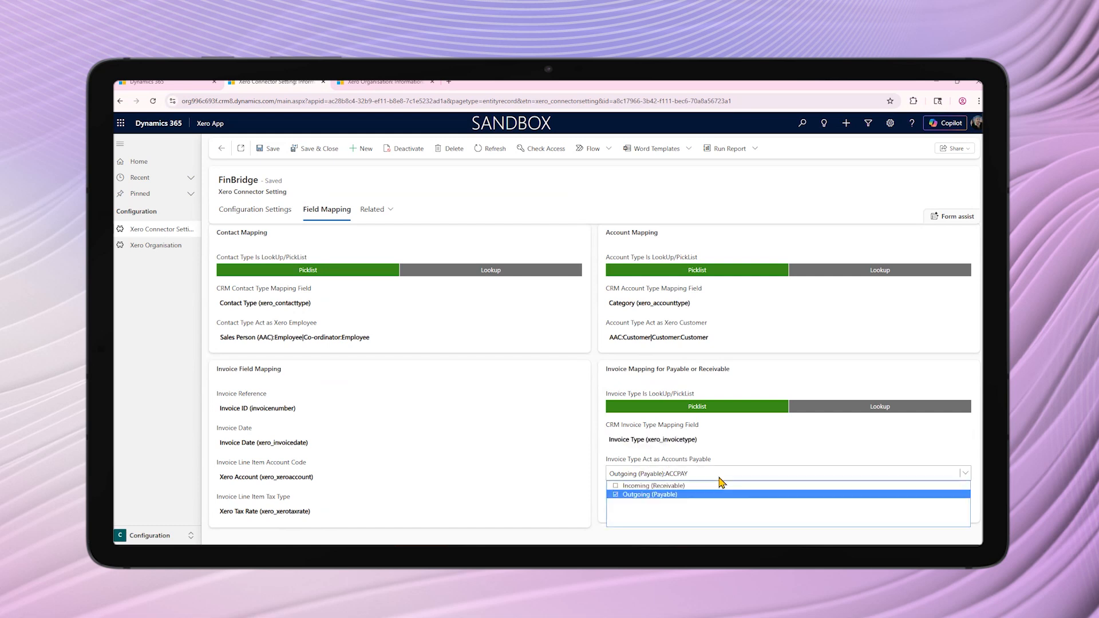
left_click(632, 486)
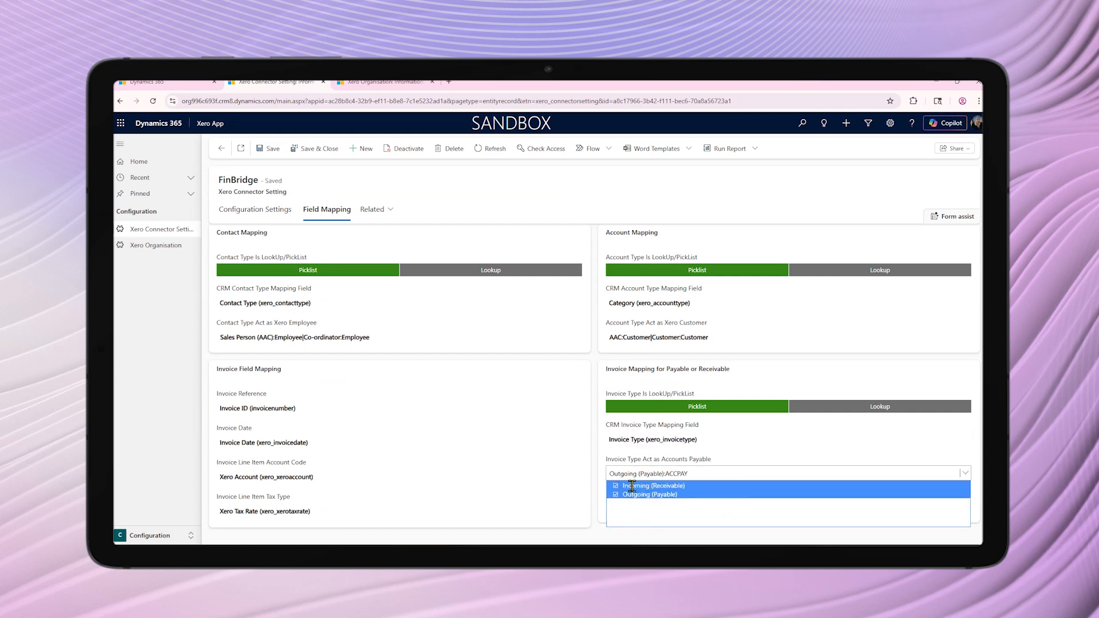
left_click(644, 478)
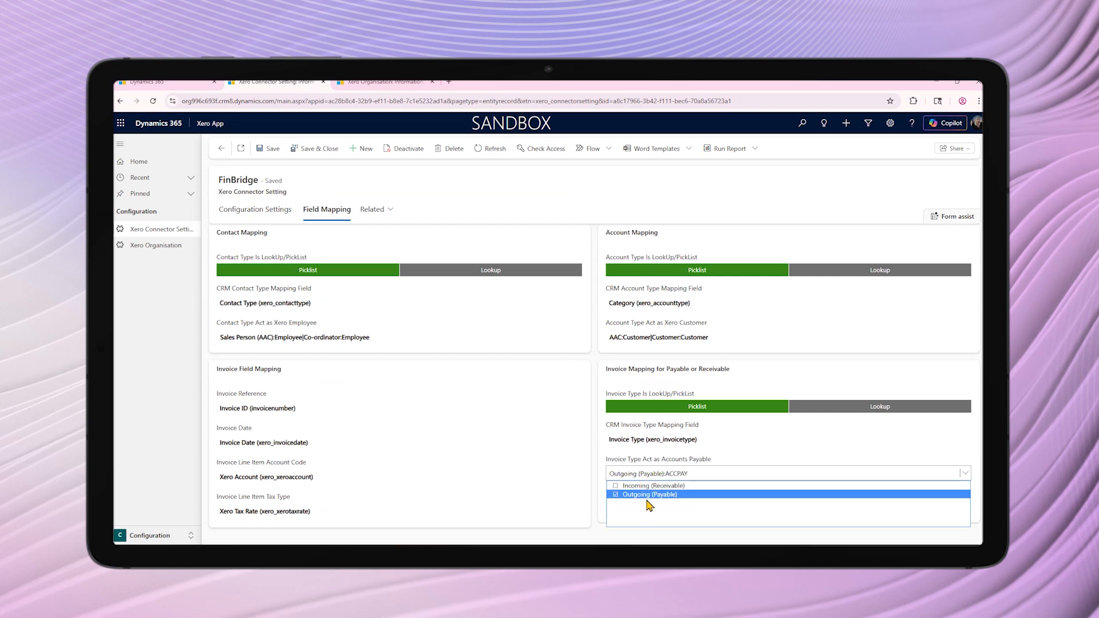
left_click(726, 454)
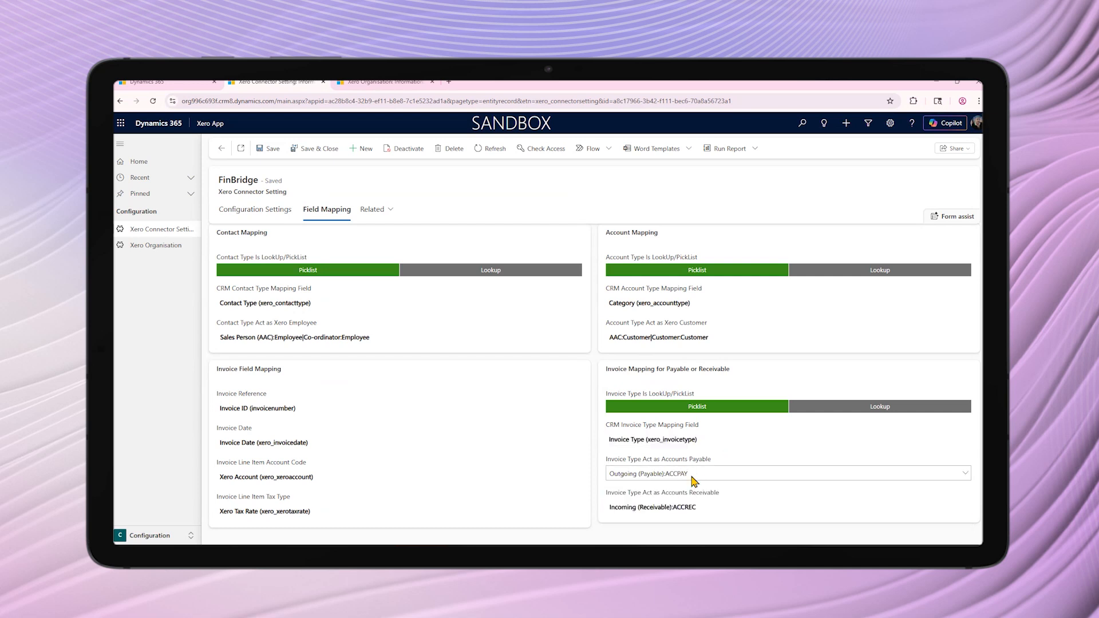
left_click(699, 507)
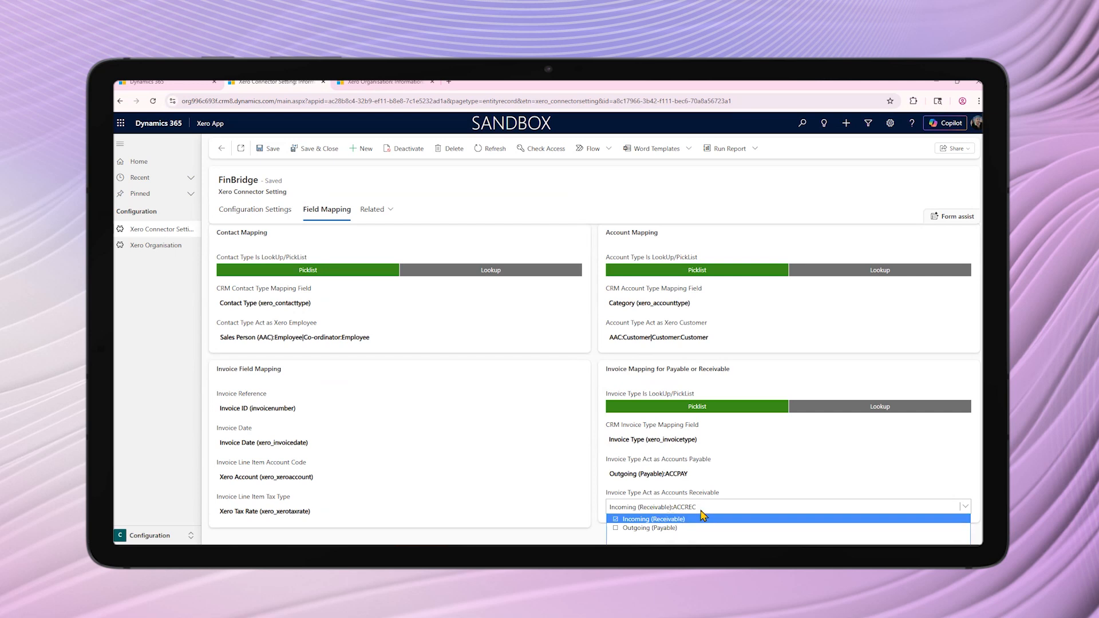
left_click(861, 487)
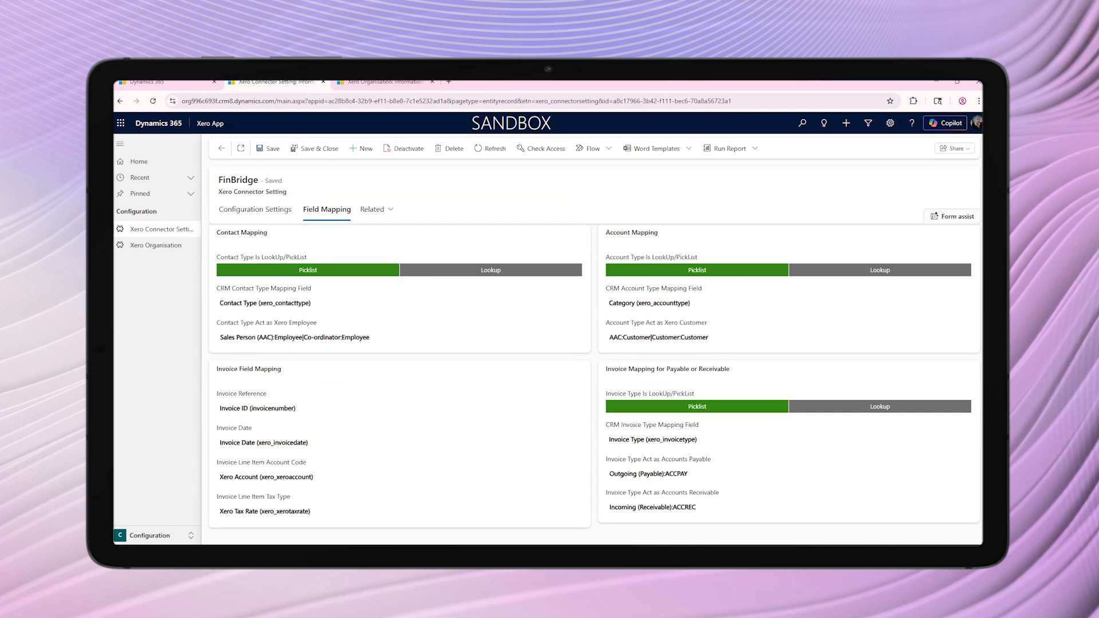
Open the FinBridge Xero organisation record and review the Sync Tax Rate options in its master data
left_click(134, 245)
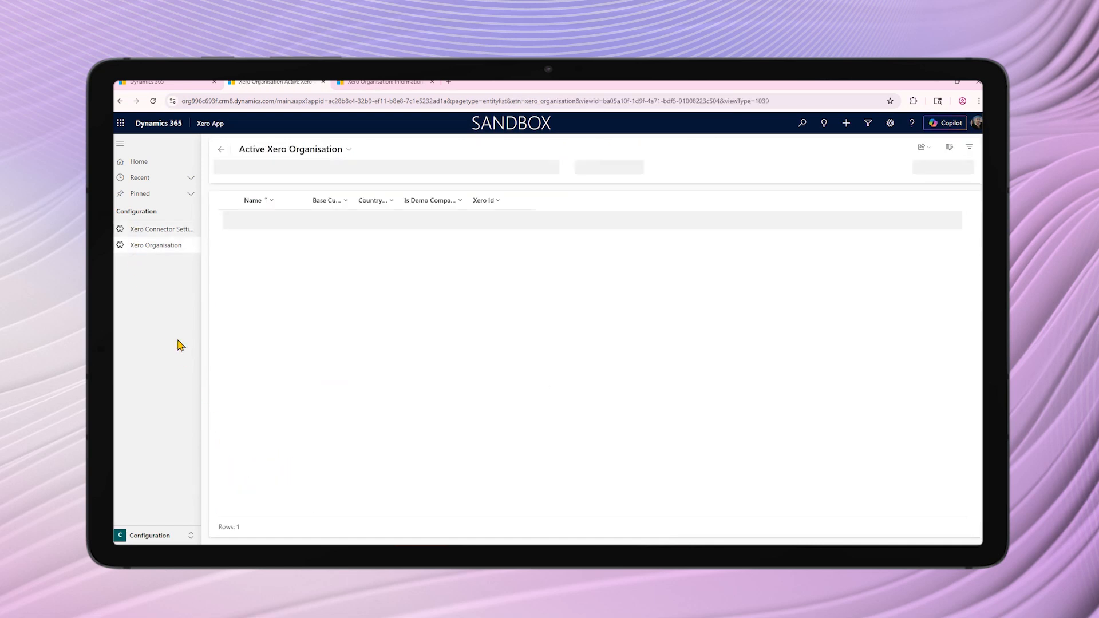
left_click(258, 222)
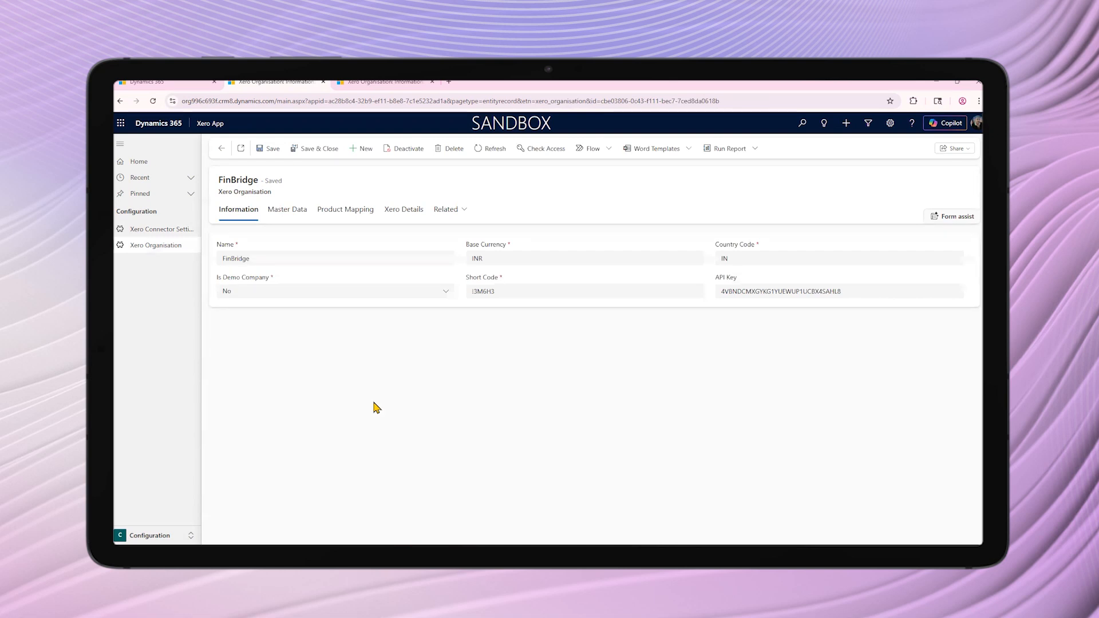
left_click(291, 218)
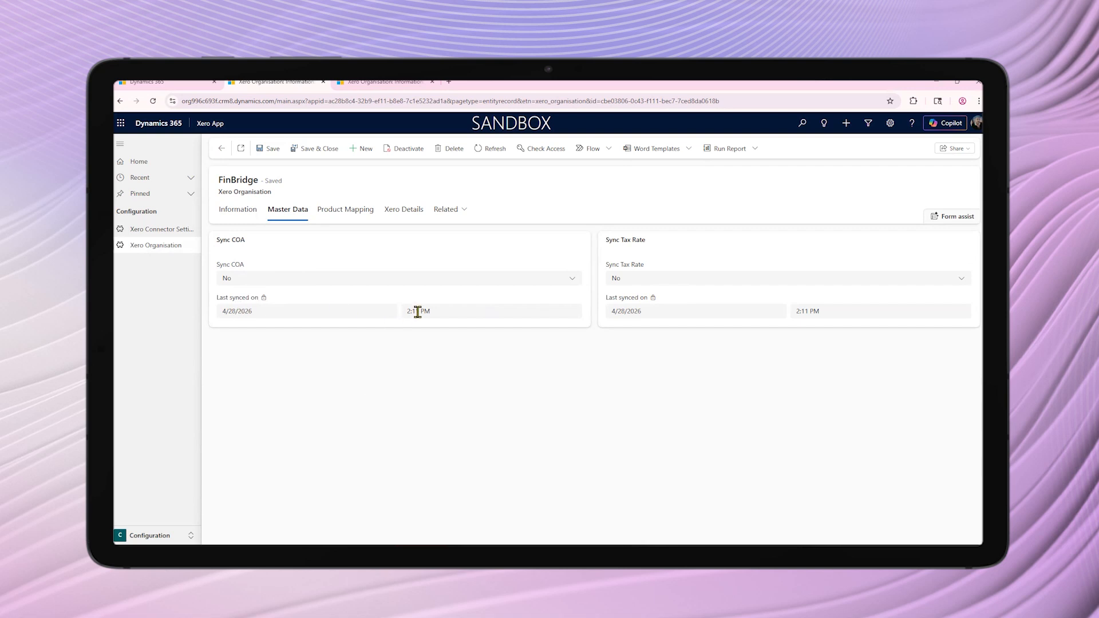
left_click(629, 281)
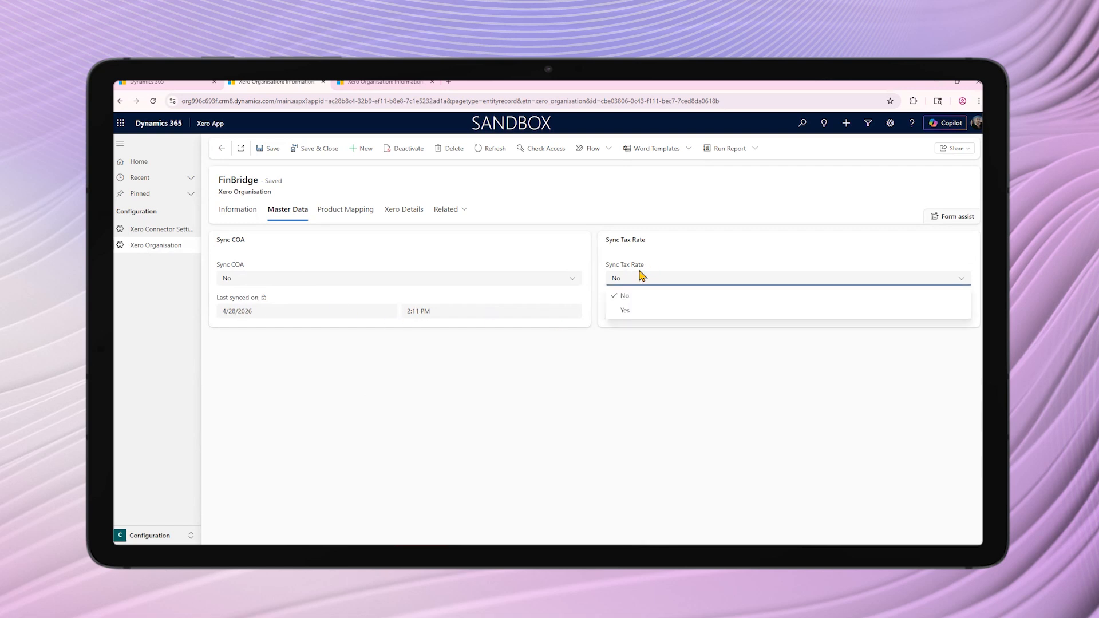
left_click(709, 255)
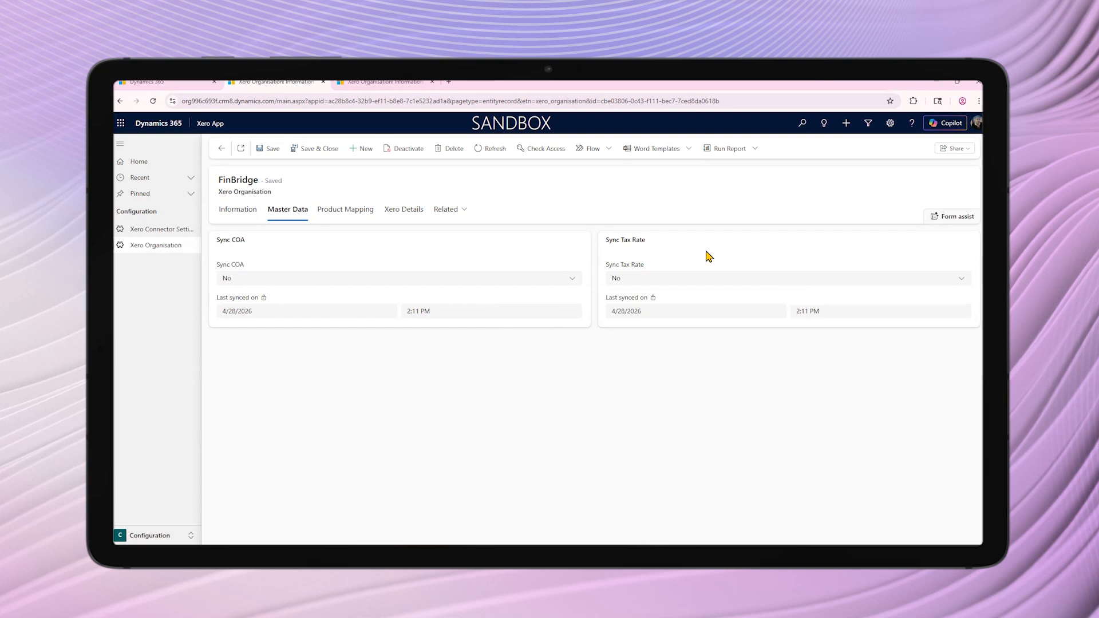
Review the organisation's product mapping and its Sync Direction choices, keeping CRM to Xero
left_click(337, 213)
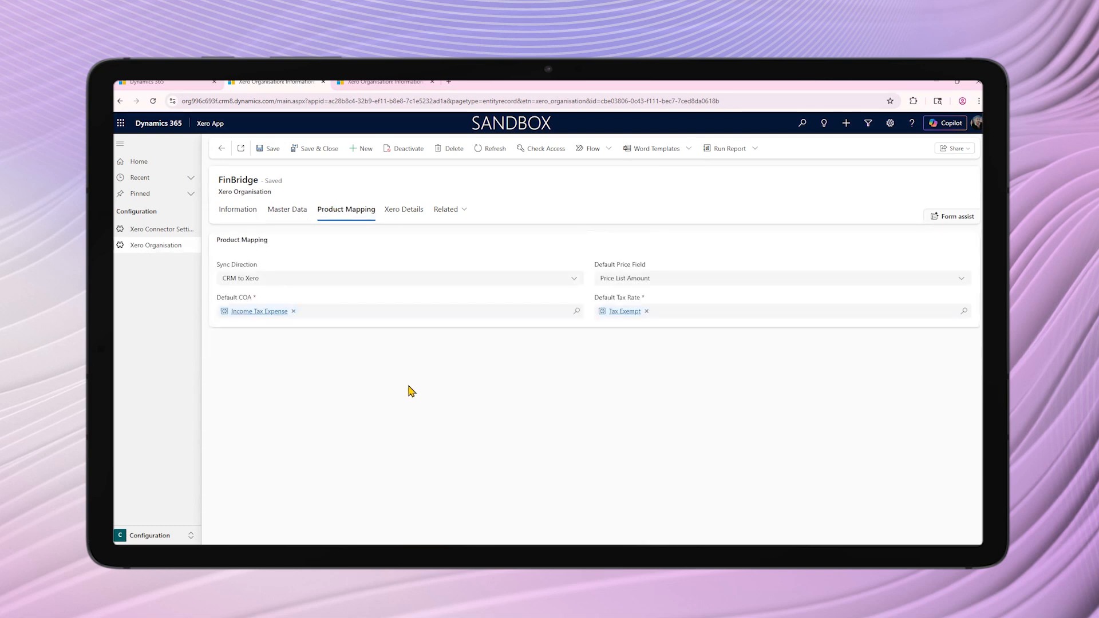
left_click(421, 284)
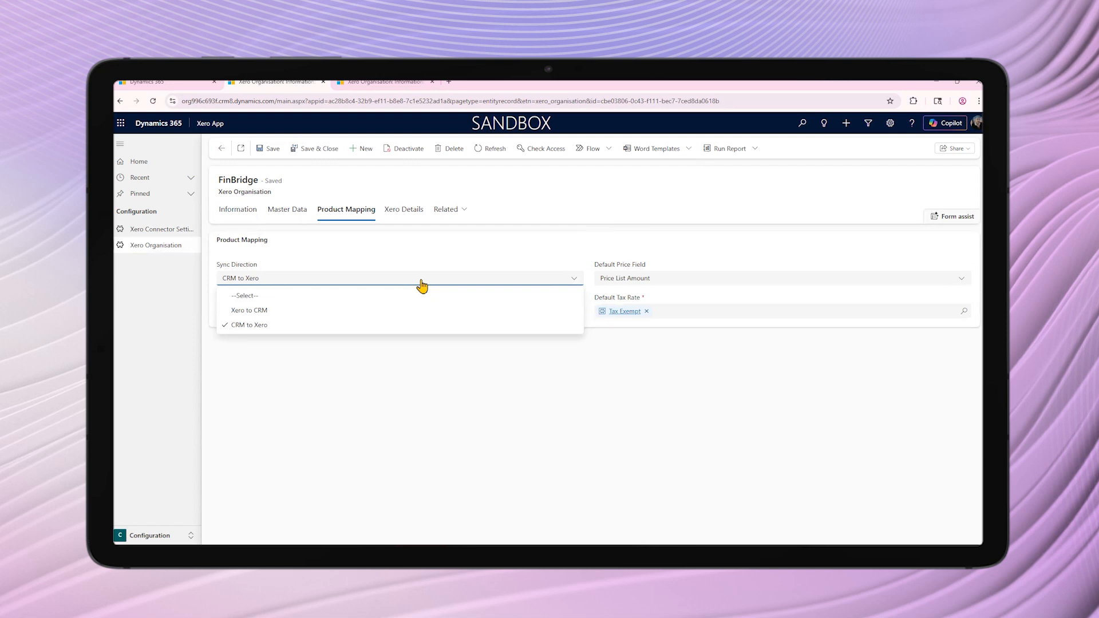
left_click(410, 329)
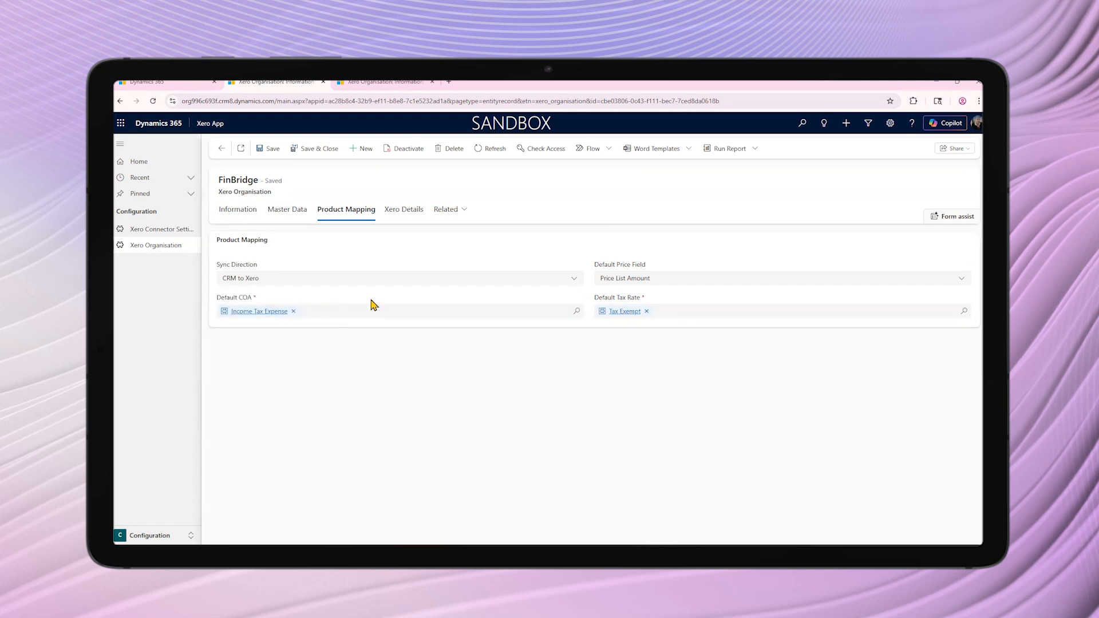
Examine the organisation's Xero syncing details for customers, products, invoices, orders and quotes
left_click(389, 212)
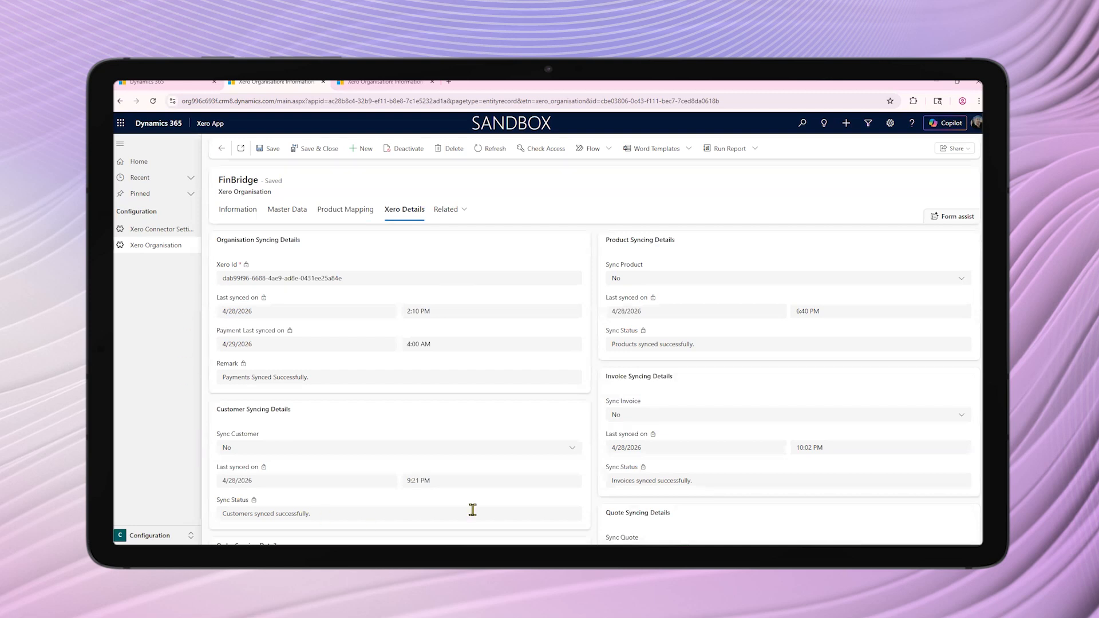
scroll(578, 414, "down", 3)
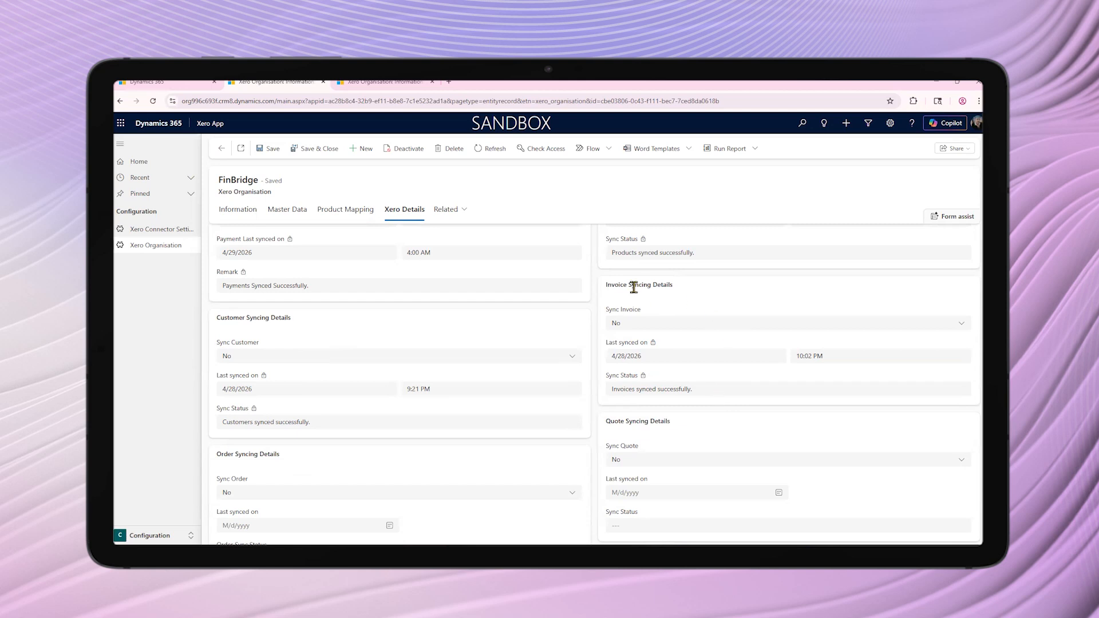
scroll(645, 332, "up", 3)
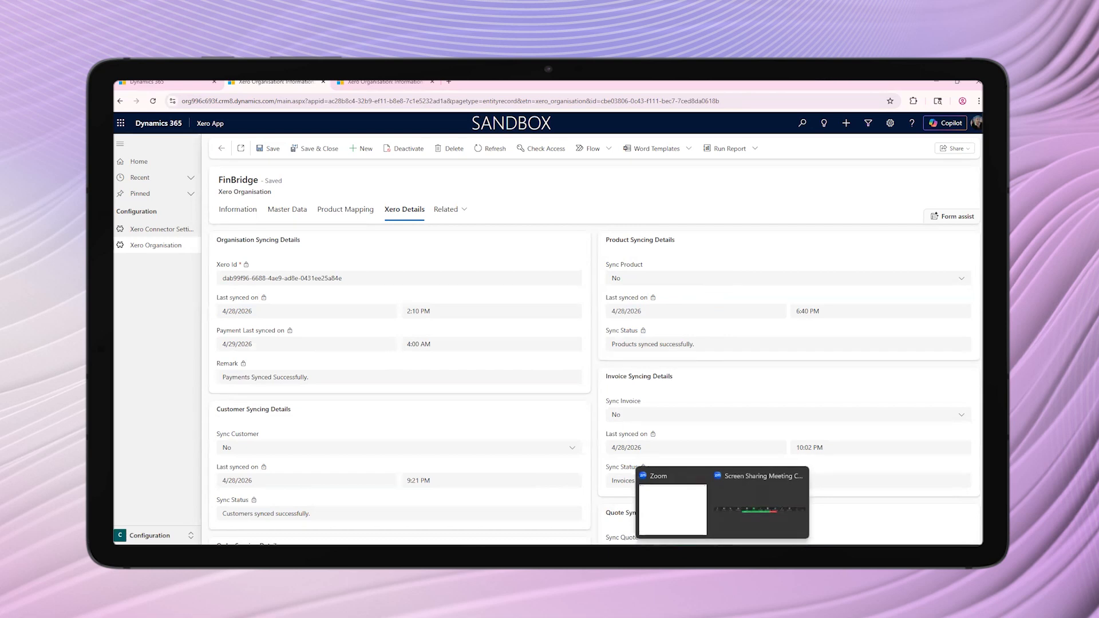
Switch to Xero and open the list of all contacts in the FinBridge organisation
mouse_move(703, 554)
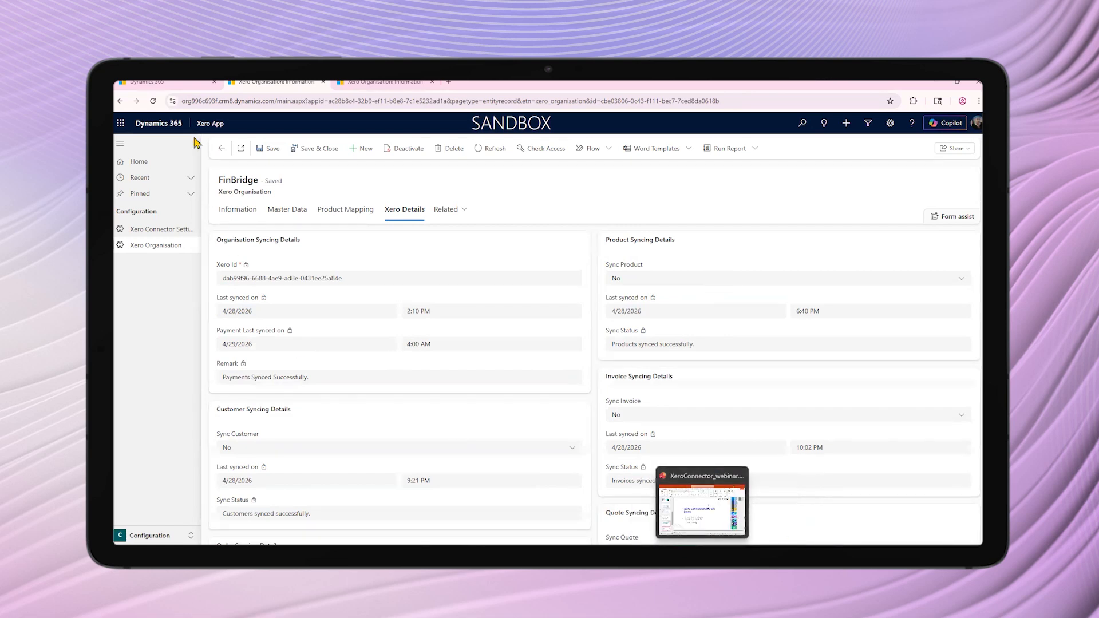
left_click(170, 86)
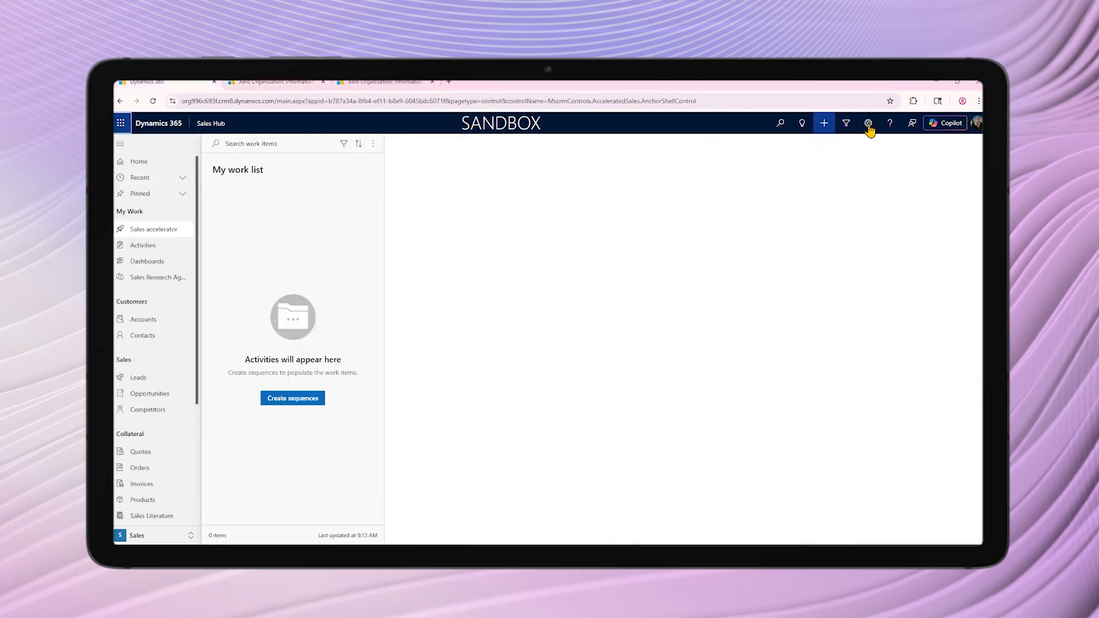
left_click(662, 555)
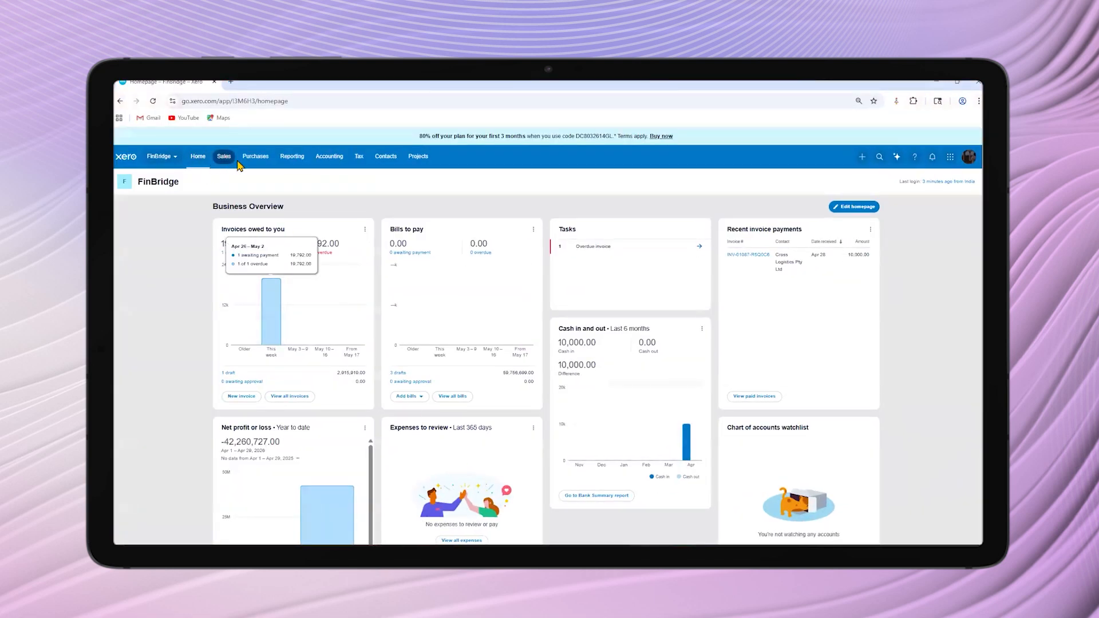
left_click(399, 166)
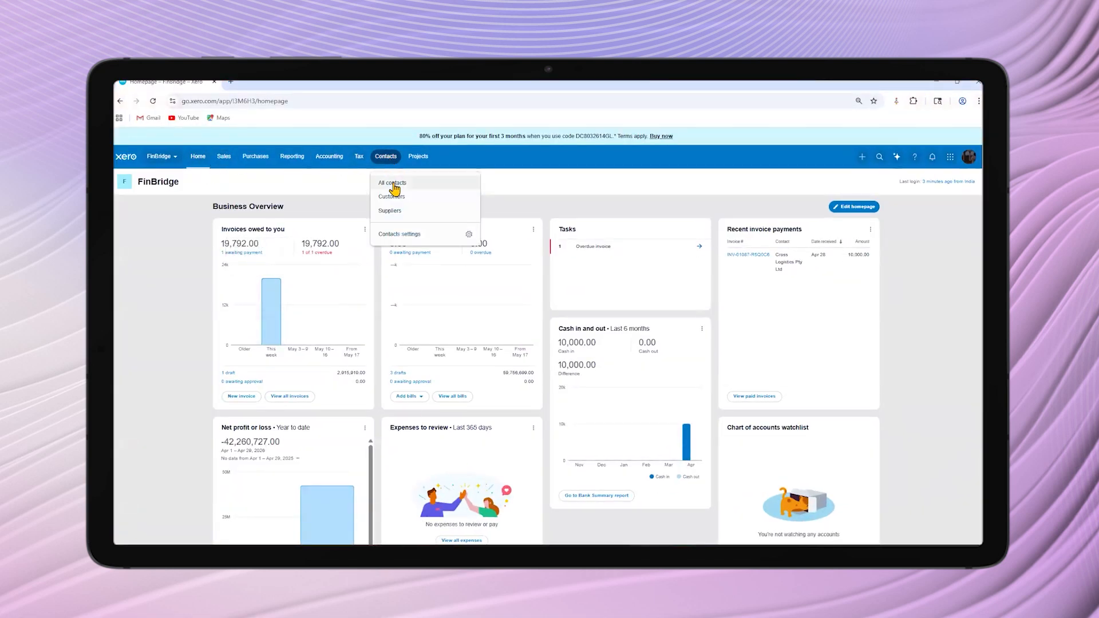
left_click(384, 183)
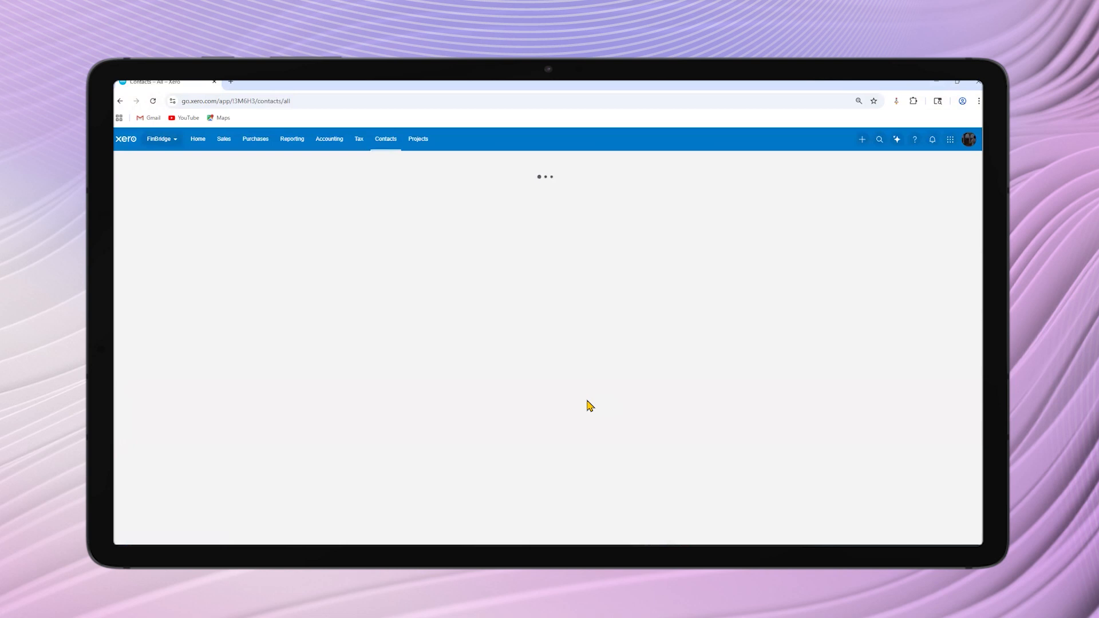
Switch back to Dynamics 365, open the NorthBridge Financial Services account and bring up its Xero details
key("alt+Tab")
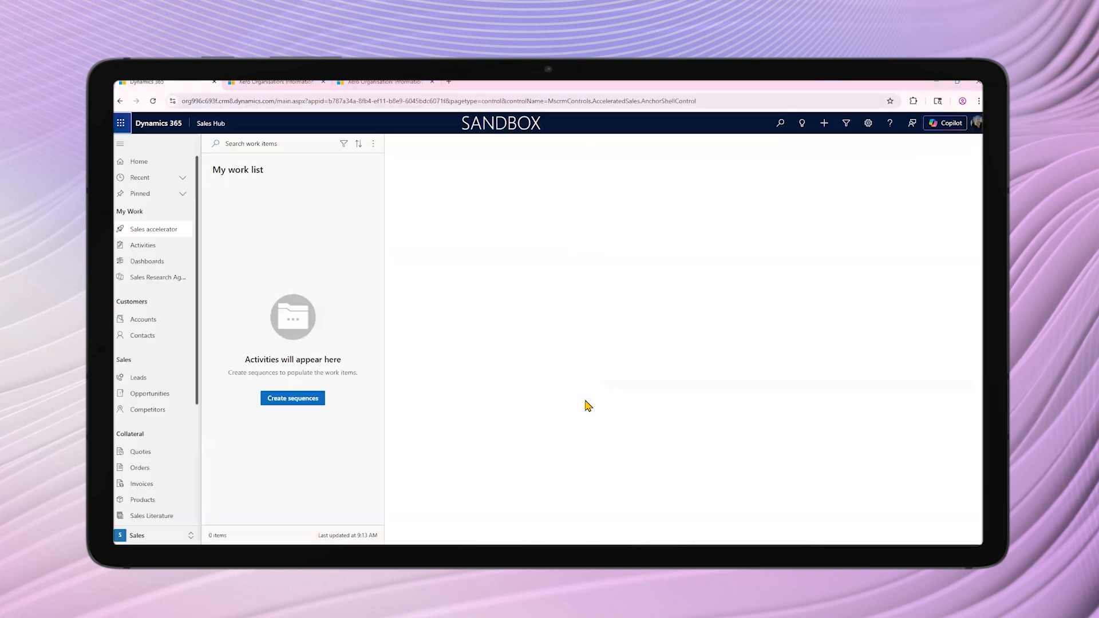
left_click(184, 178)
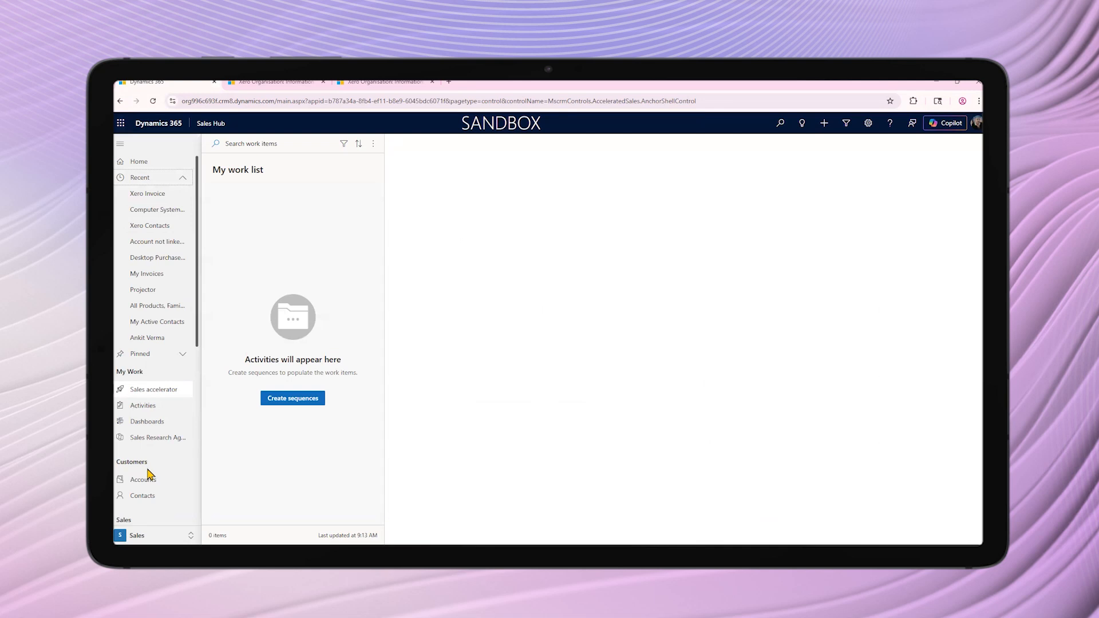
scroll(148, 474, "down", 1)
left_click(144, 438)
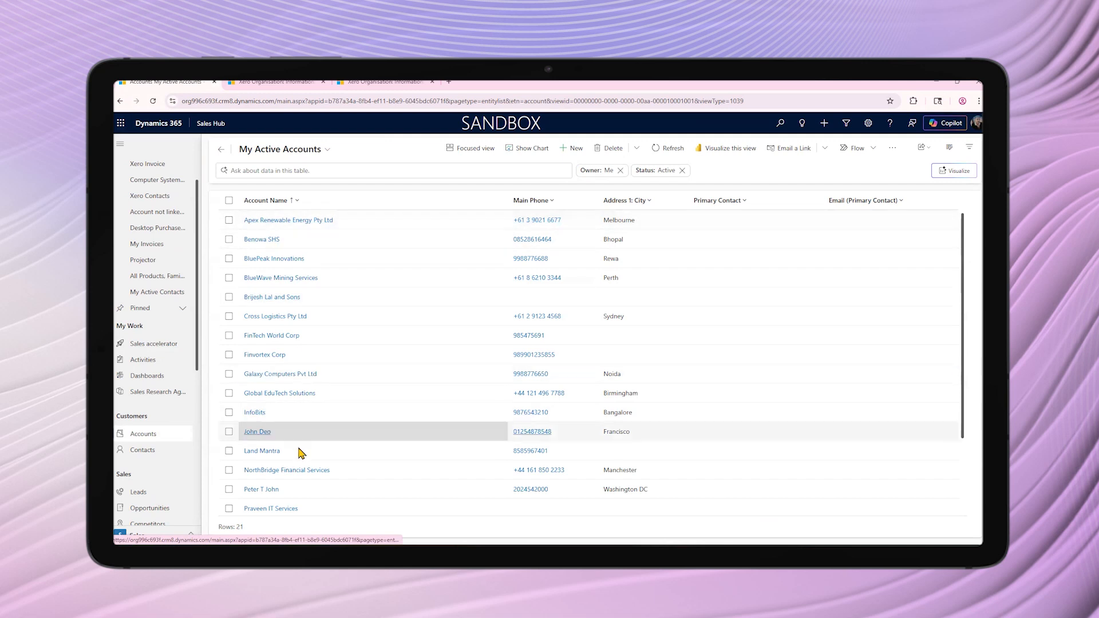
left_click(297, 471)
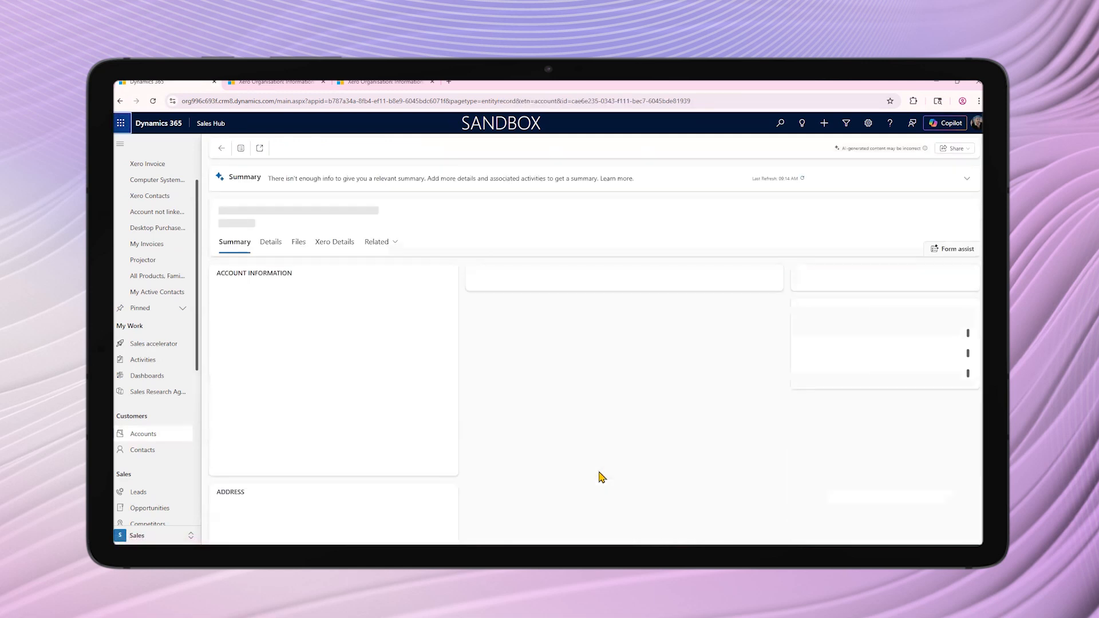
left_click(335, 243)
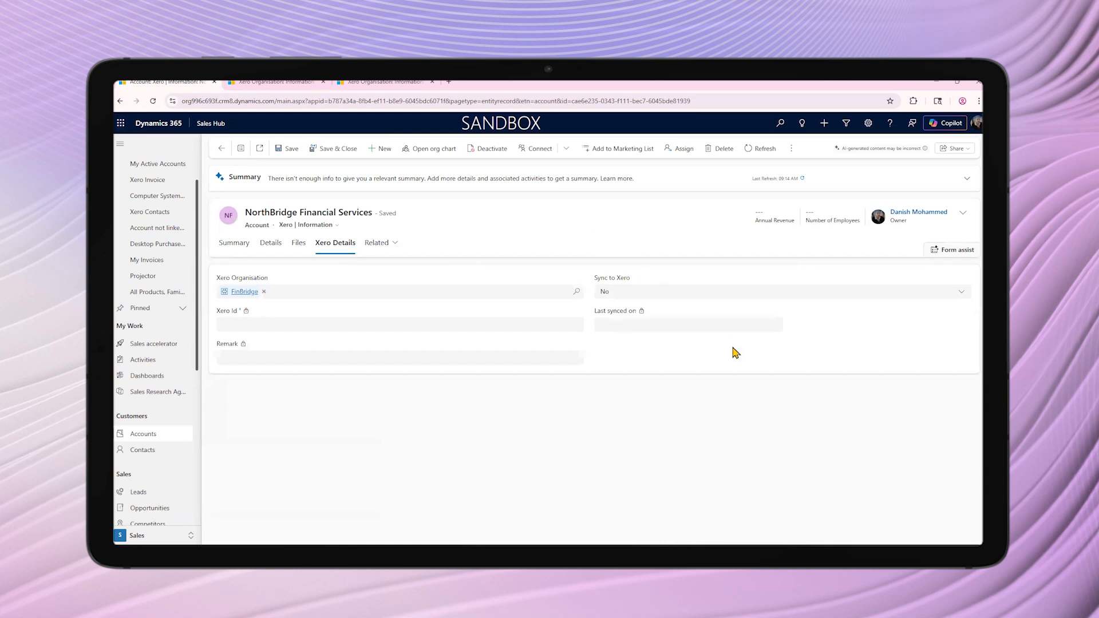
Search the Xero contacts for NorthBridge, using the name copied from the Dynamics 365 account, and clear the search
left_click_drag(246, 212, 297, 212)
key("ctrl+c")
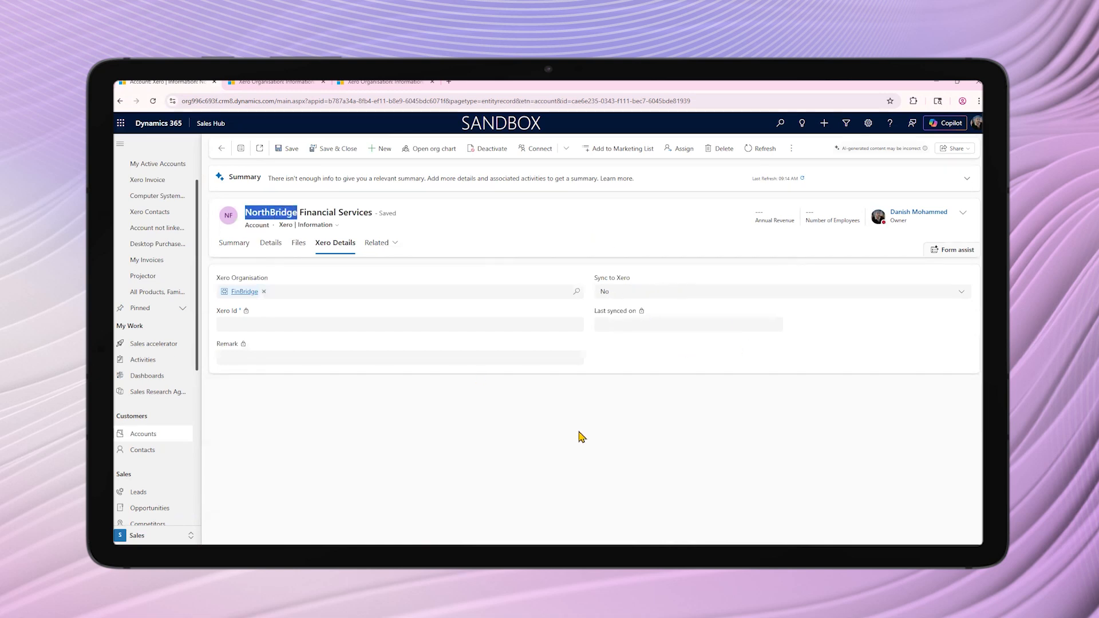
key("alt+Tab")
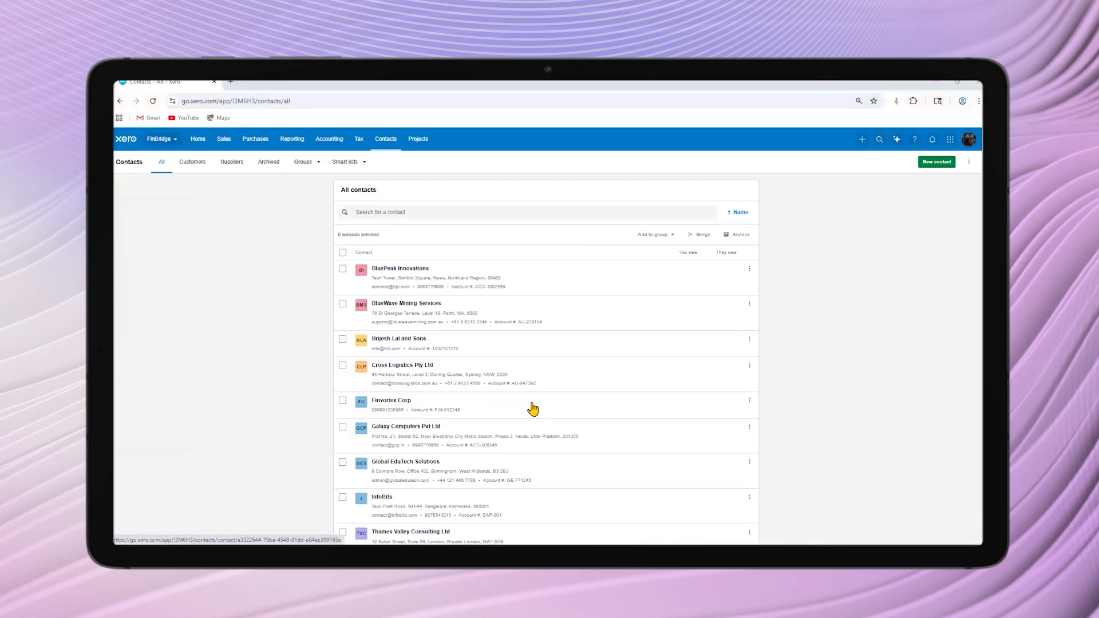
left_click(390, 211)
key("ctrl+v")
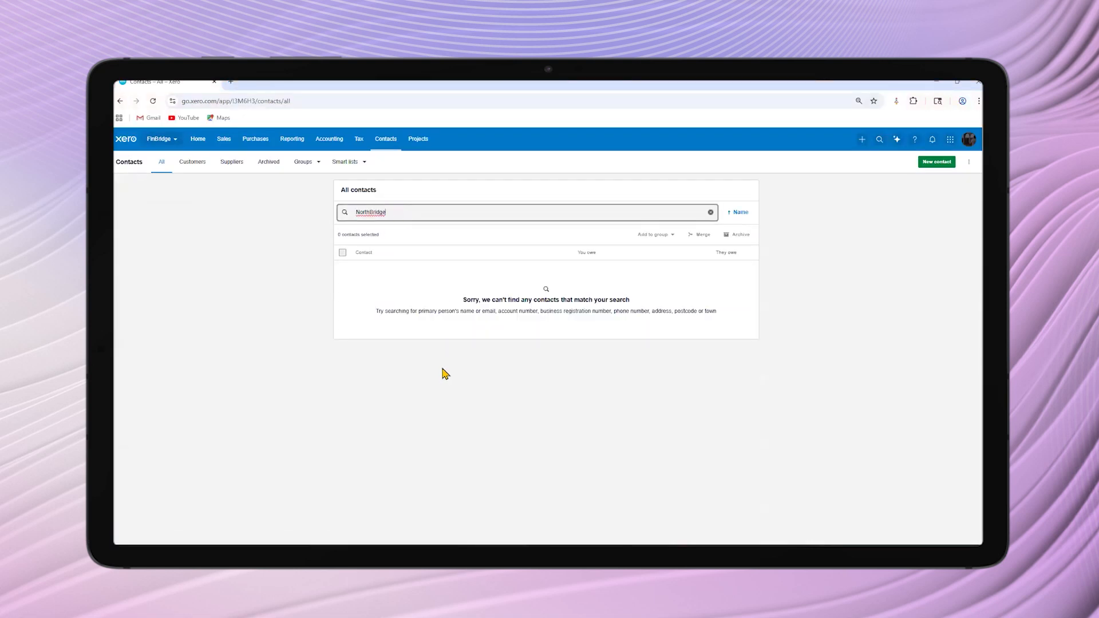
left_click_drag(397, 215, 341, 215)
key("BackSpace")
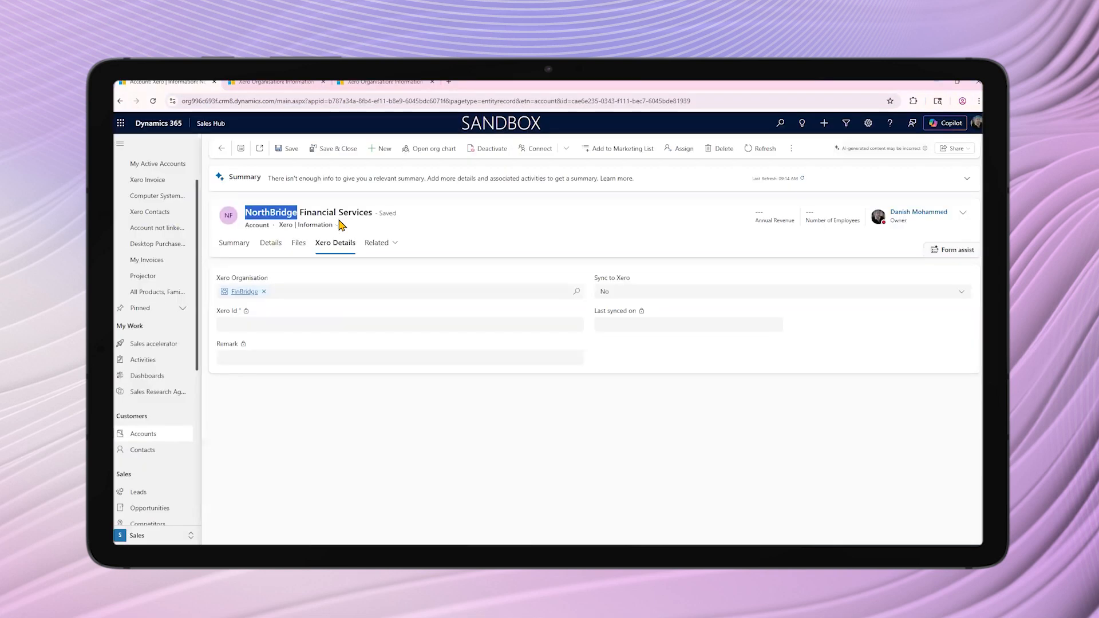
In Dynamics 365, set the NorthBridge Financial Services account's Sync to Xero to Yes, save it and refresh its Xero details
left_click(627, 295)
left_click(628, 326)
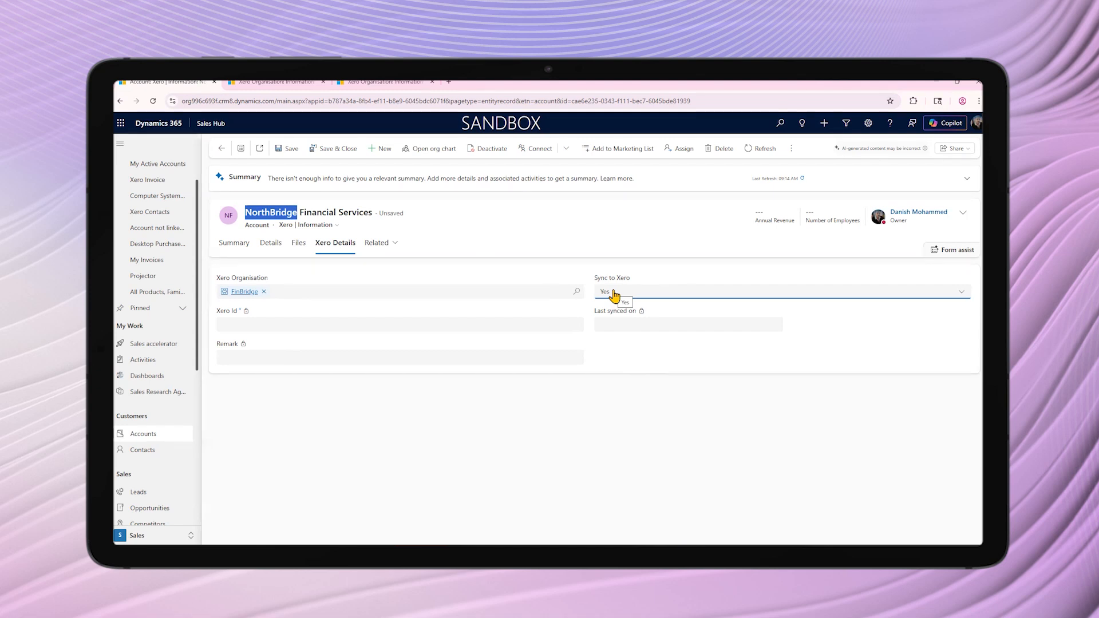
left_click(522, 236)
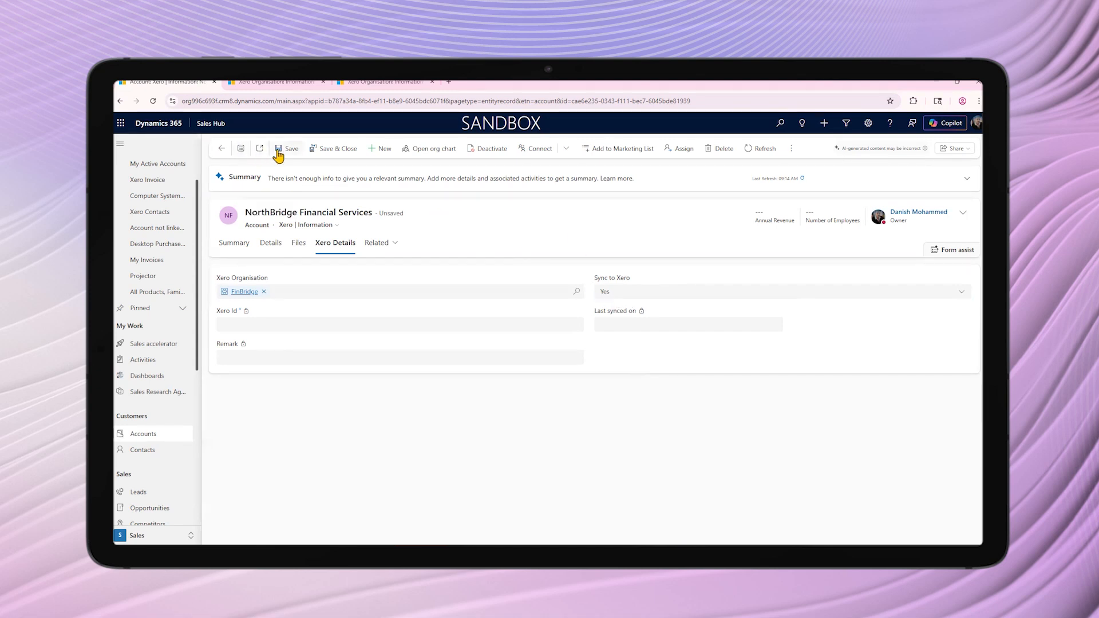
left_click(278, 152)
left_click(770, 152)
left_click(326, 247)
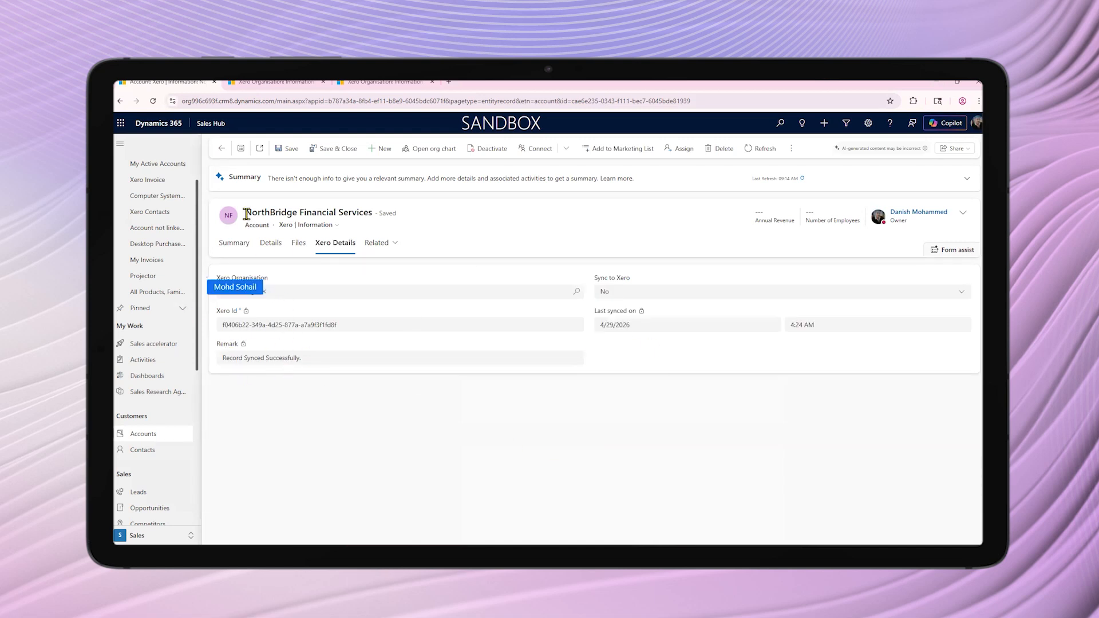
Copy the account's full name and search the Xero contacts for NorthBridge Financial Services
left_click_drag(245, 213, 376, 208)
key("ctrl+c")
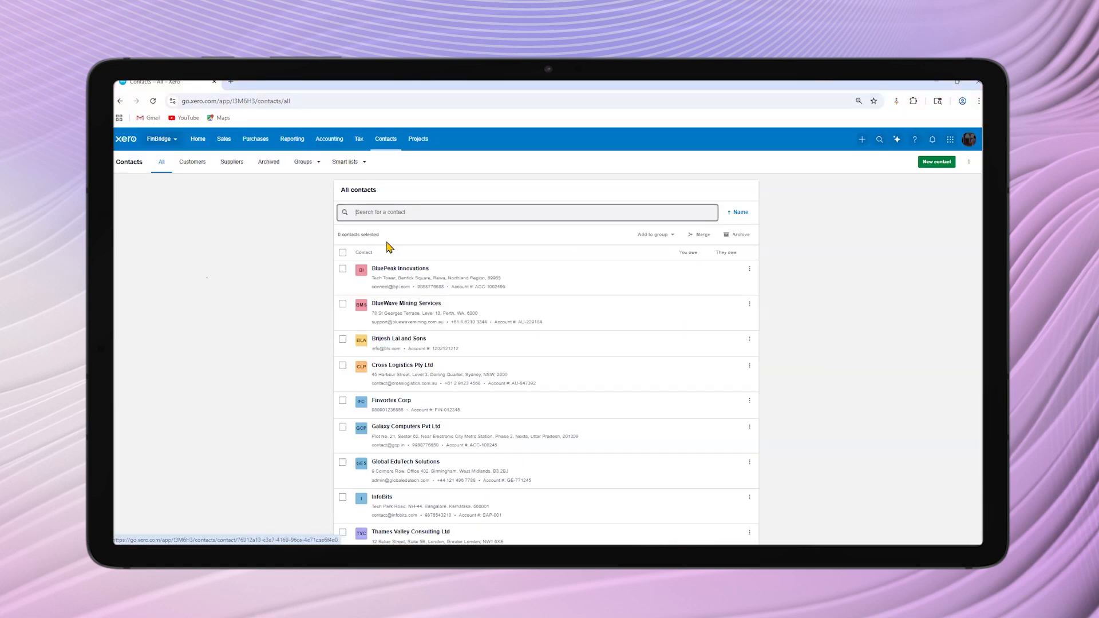
left_click(389, 213)
key("ctrl+v")
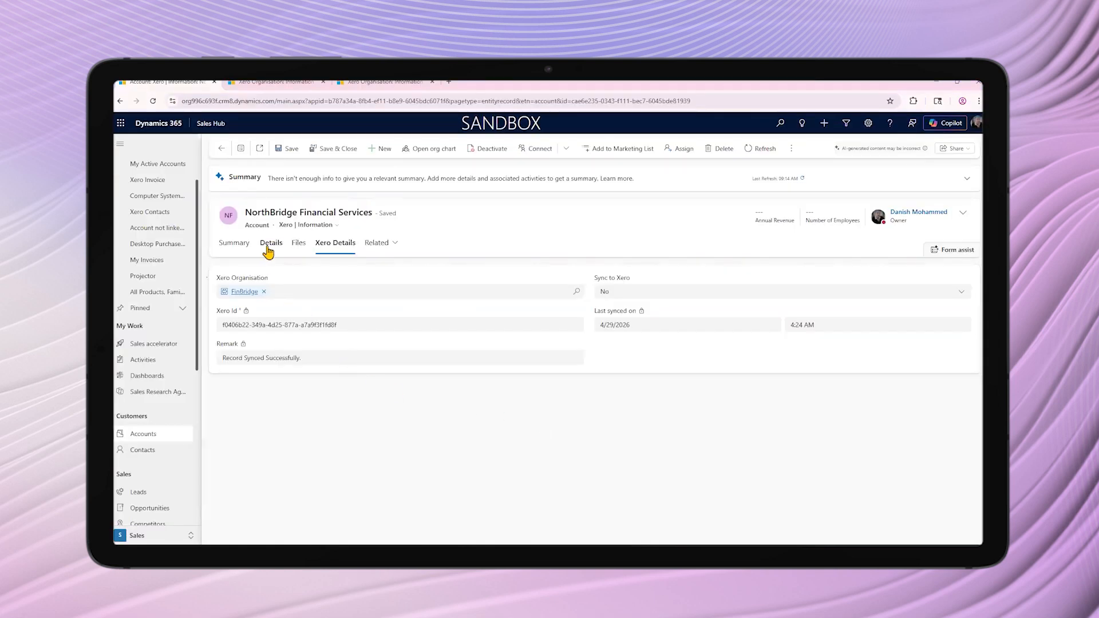
Update the account's phone number in Dynamics 365, set Sync to Xero to Yes again and save the record
left_click(267, 246)
left_click(235, 244)
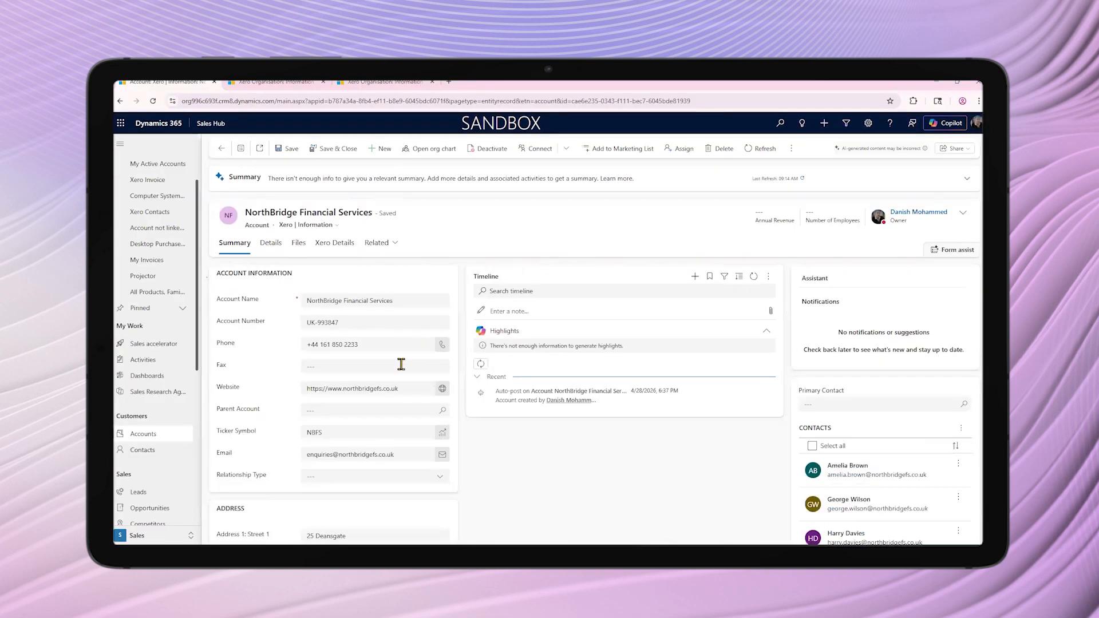
left_click(375, 344)
left_click(335, 243)
left_click(634, 302)
left_click(630, 320)
left_click(290, 150)
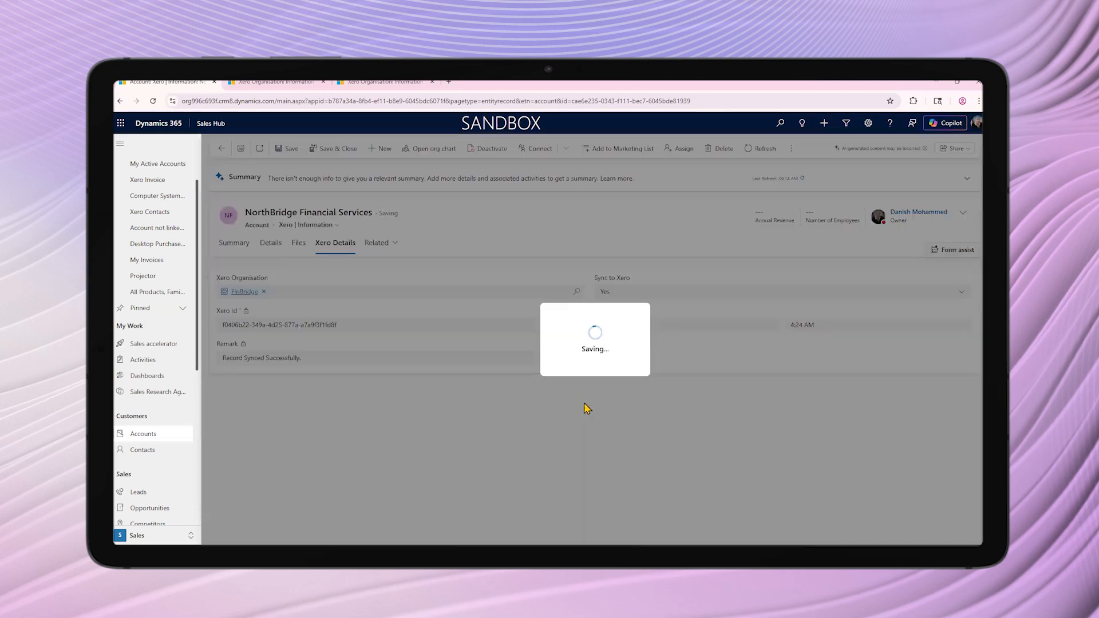
Reload the Xero contacts, search for NorthBridge Financial Services to check its phone number, and return to Dynamics 365
key("alt+Tab")
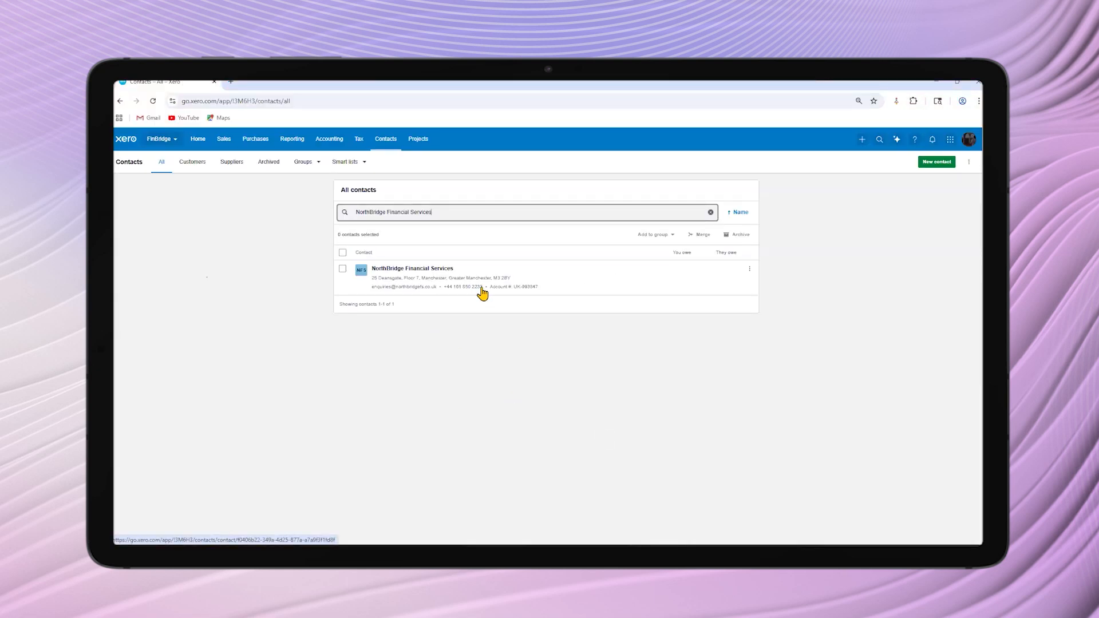
left_click(153, 101)
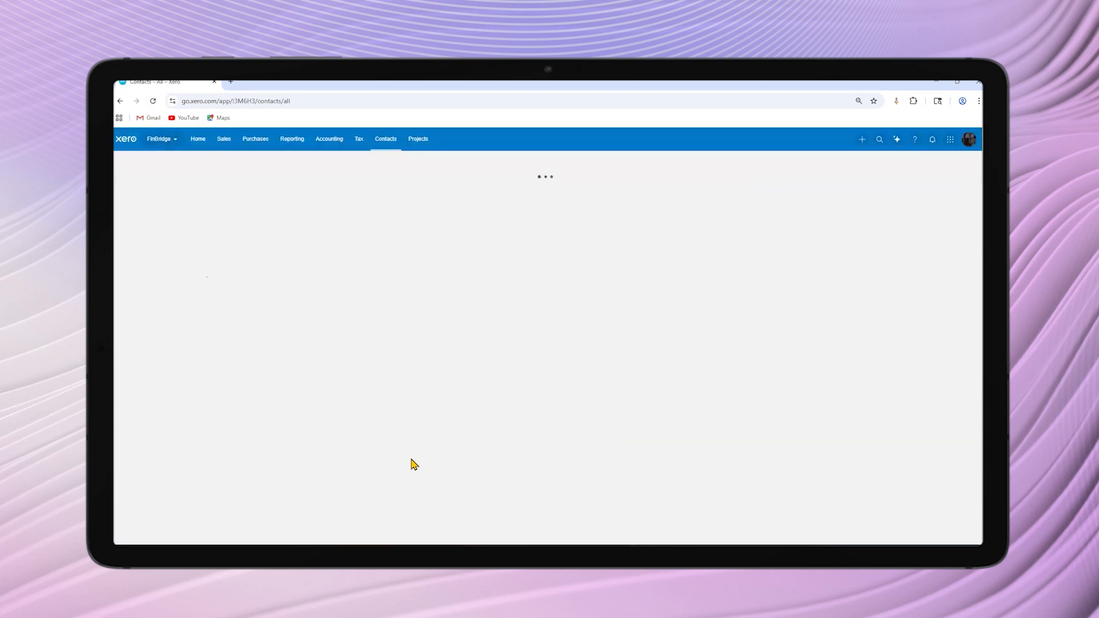
left_click(418, 216)
key("ctrl+v")
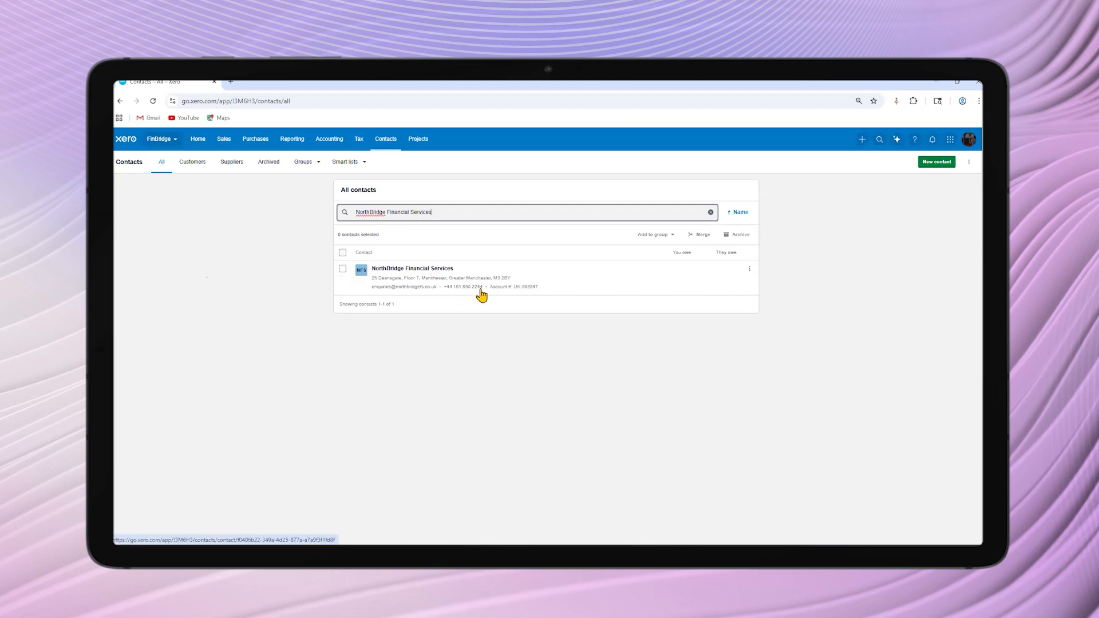
key("alt")
key("Tab")
key("alt+Tab")
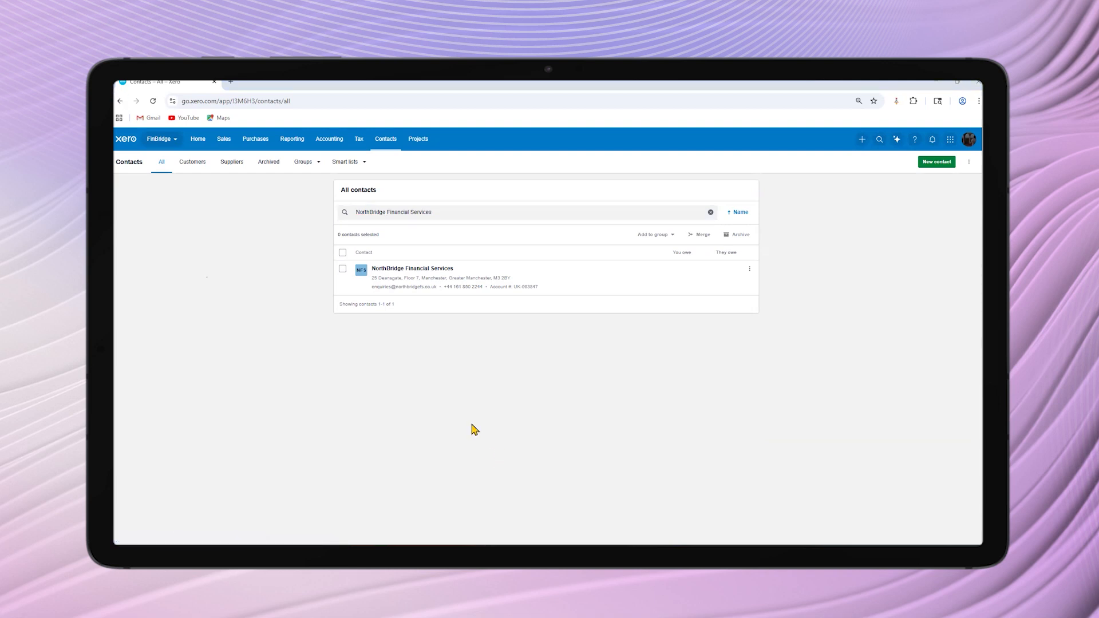
key("alt+Tab")
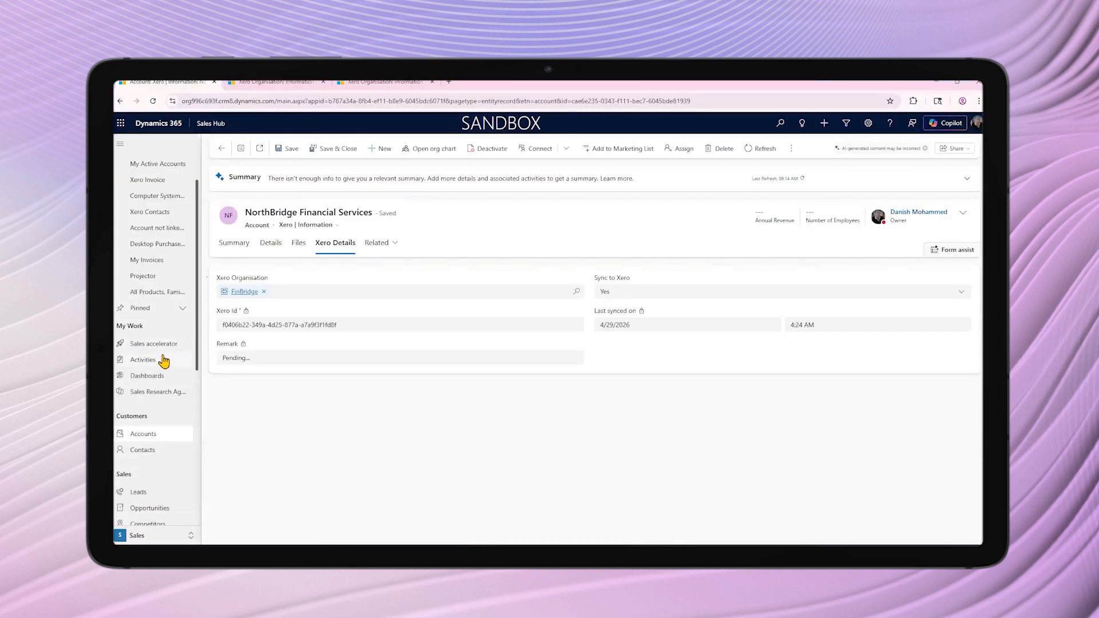
Open the first record in My Active Contacts and review its Xero details
scroll(163, 395, "up", 2)
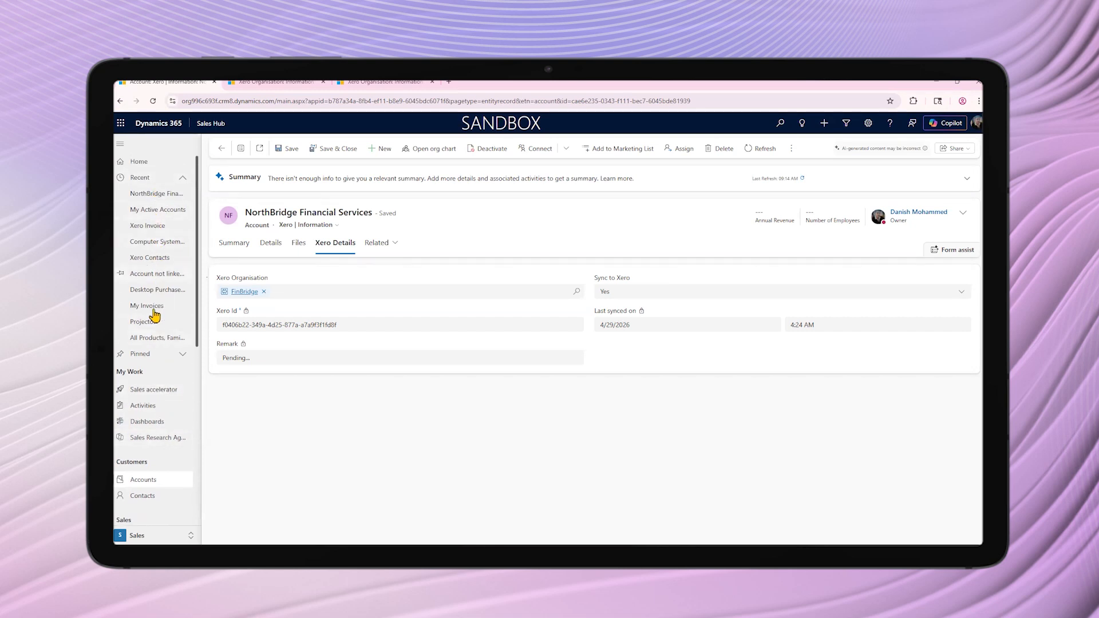
scroll(152, 349, "down", 2)
left_click(143, 406)
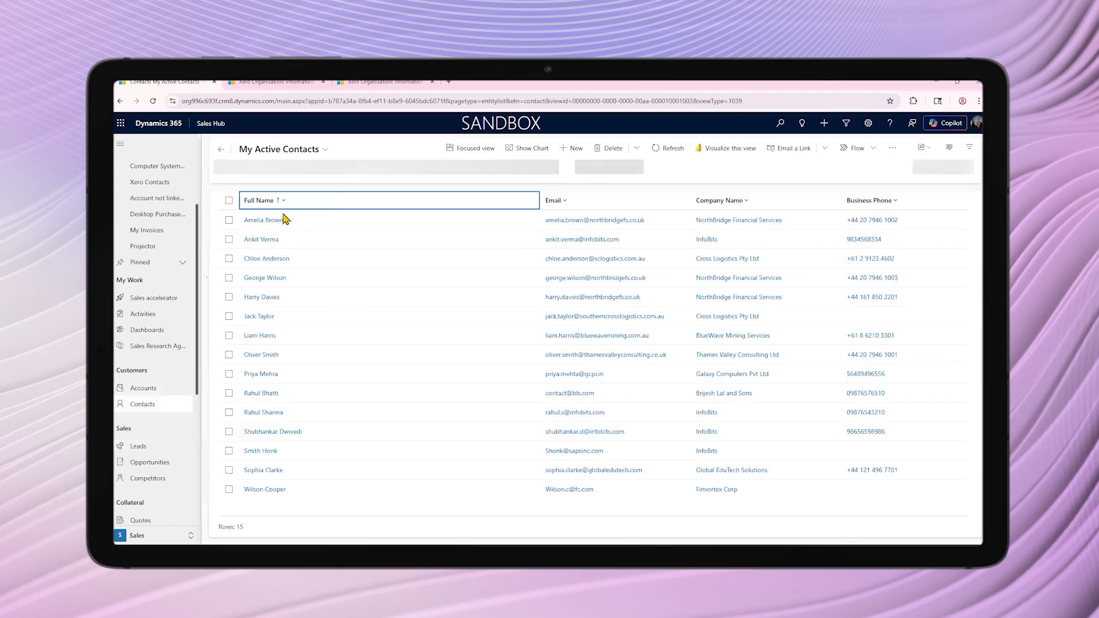
left_click(279, 220)
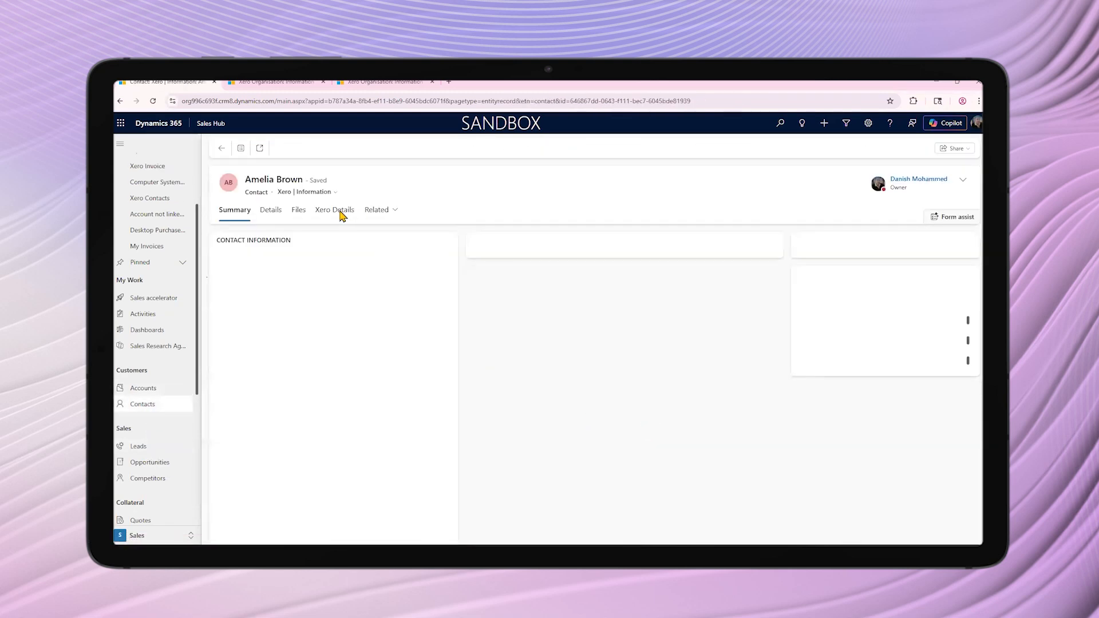
left_click(339, 211)
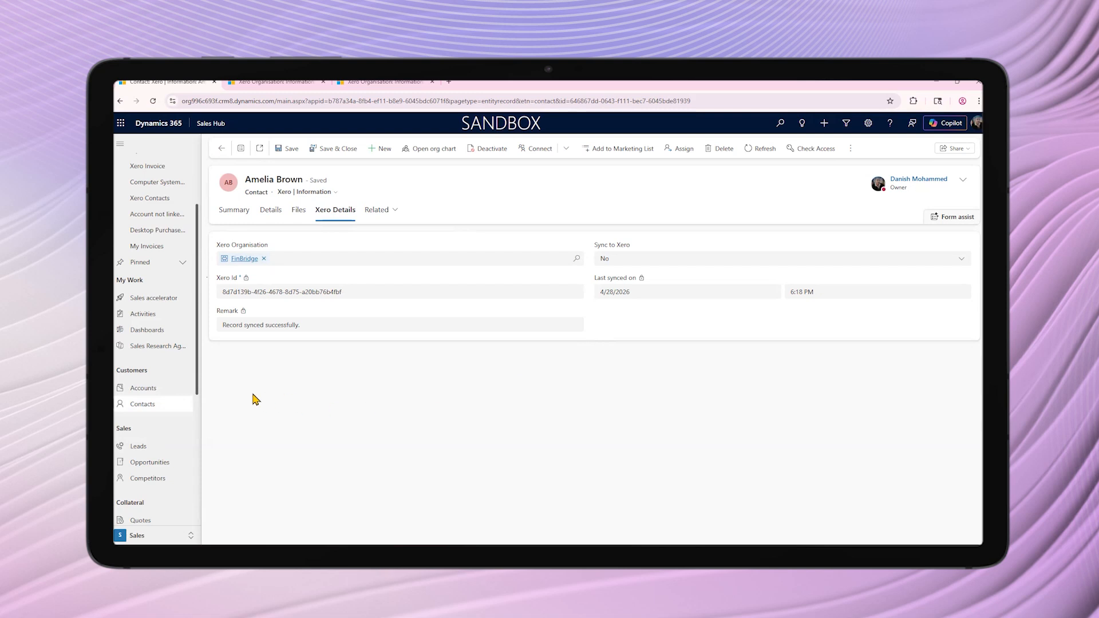
Open the Computer System Upgrade invoice and review its Xero details and summary
scroll(176, 424, "down", 1)
scroll(175, 430, "down", 1)
left_click(150, 462)
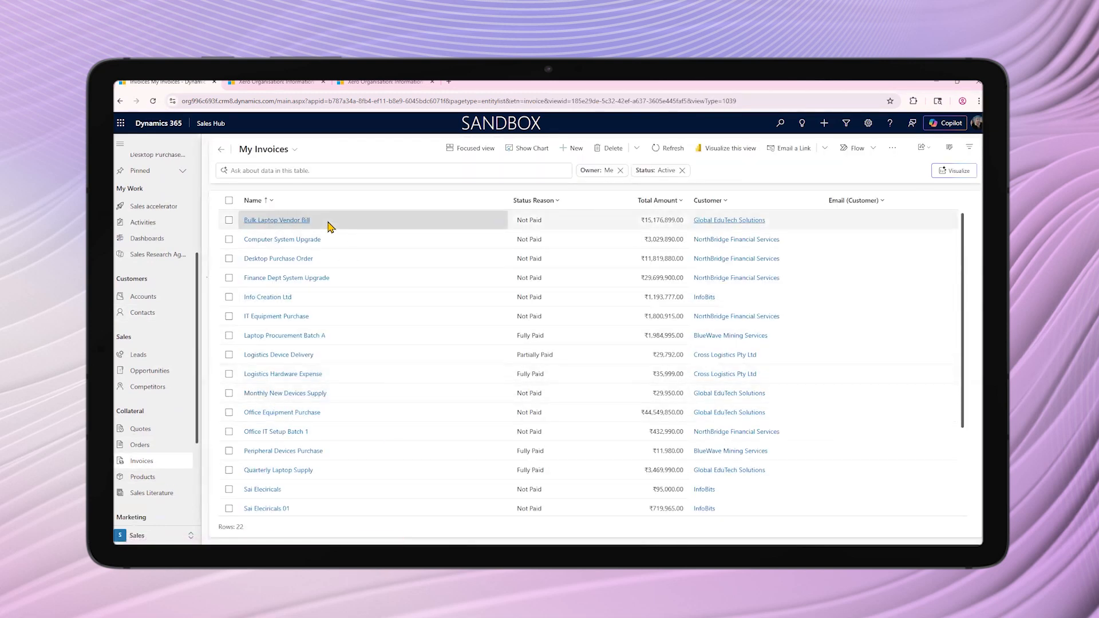
left_click(283, 239)
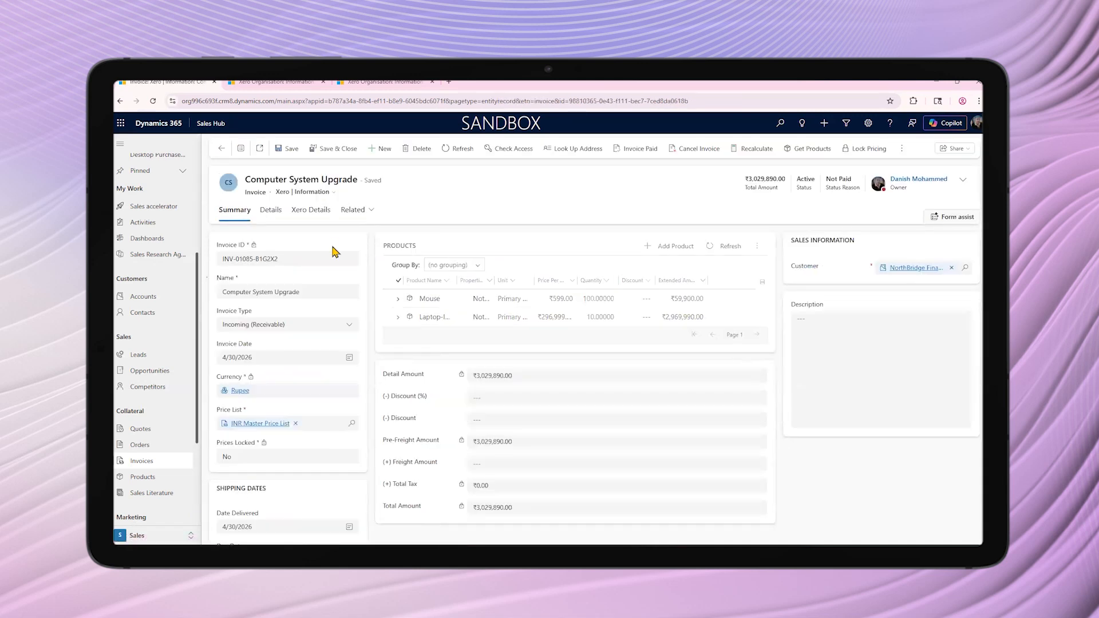
left_click(320, 221)
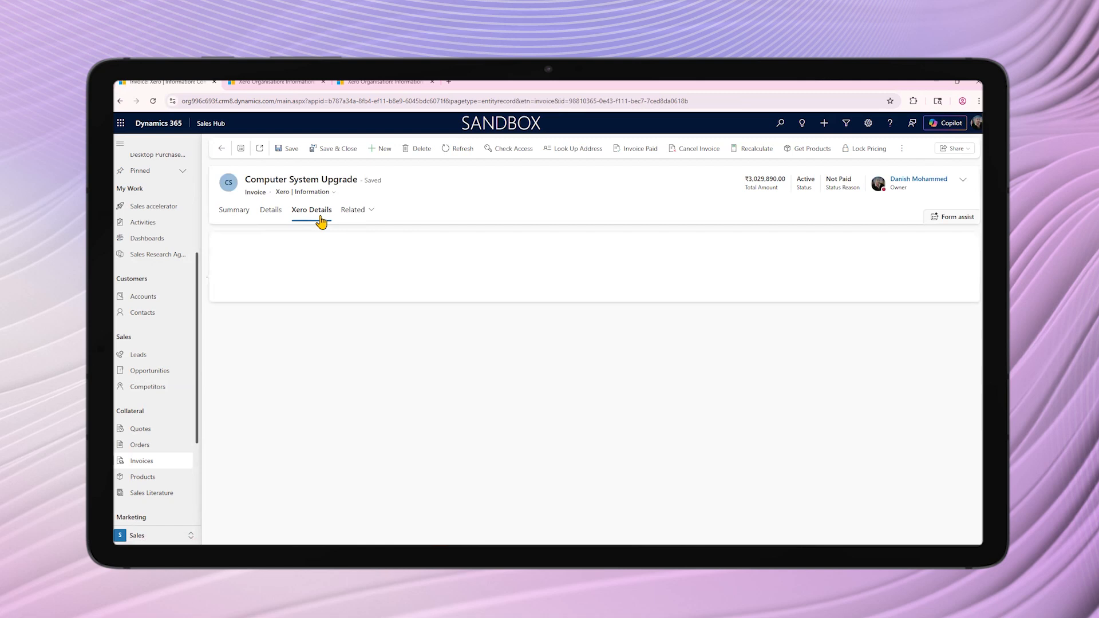
left_click(235, 216)
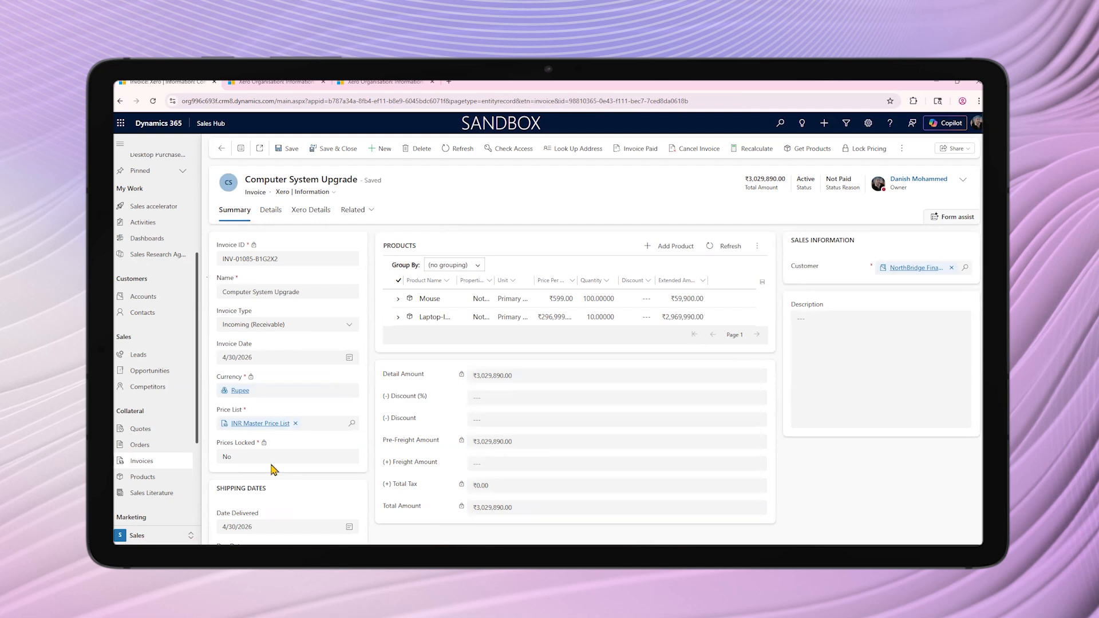
Open the Mobile Insurance product and review its Xero details
scroll(173, 468, "down", 1)
scroll(173, 468, "down", 3)
left_click(147, 386)
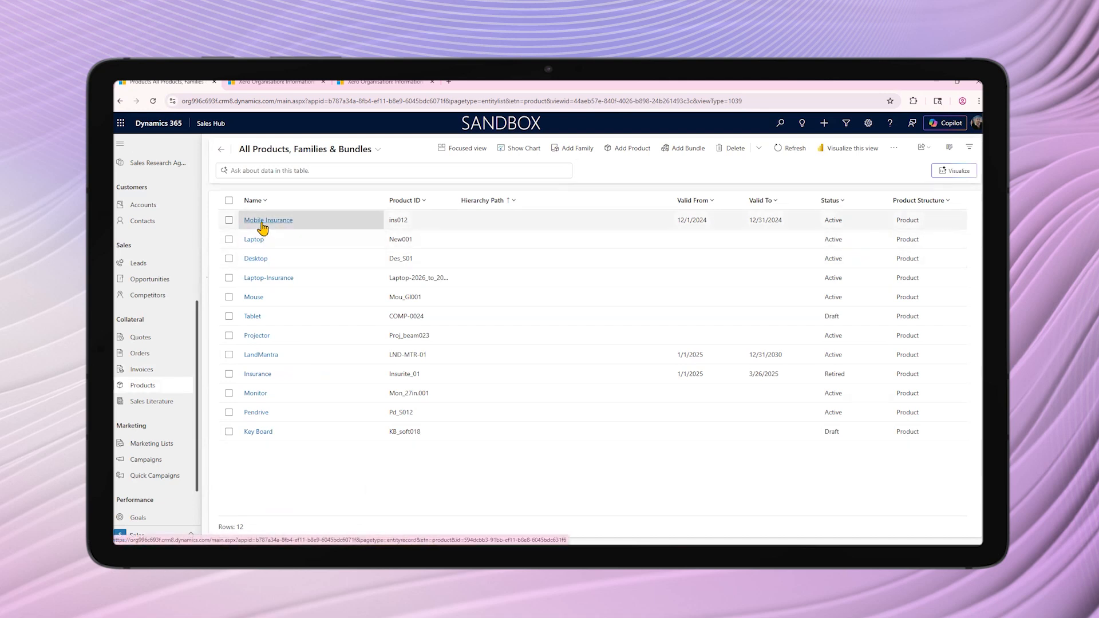
left_click(263, 224)
left_click(463, 212)
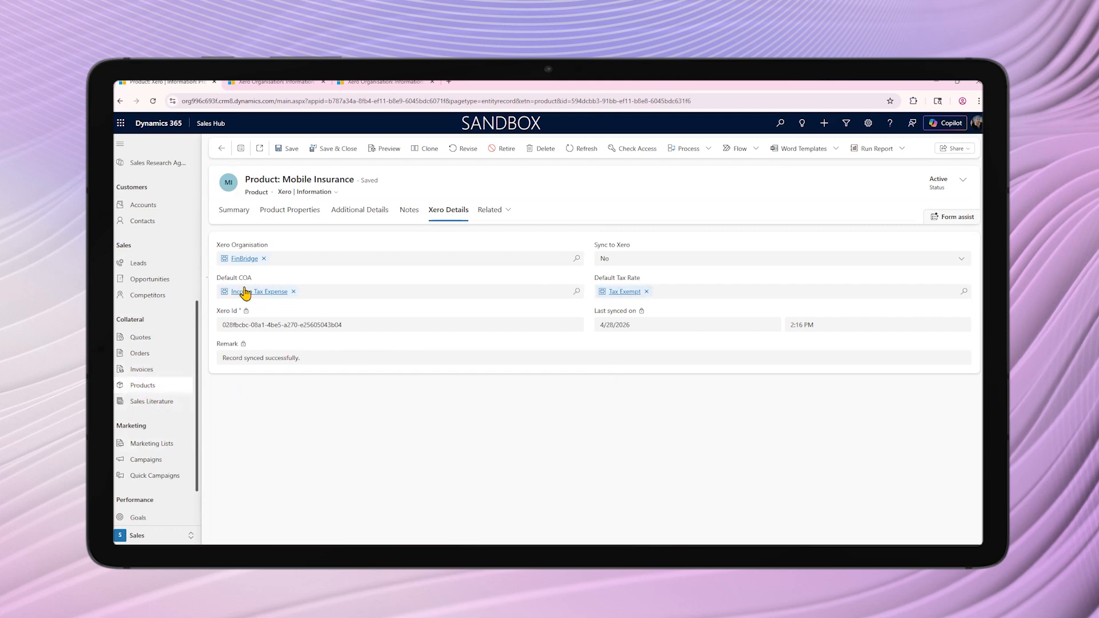
Open the Computer System Upgrade invoice, set its Sync to Xero option to Yes and save it
left_click(147, 369)
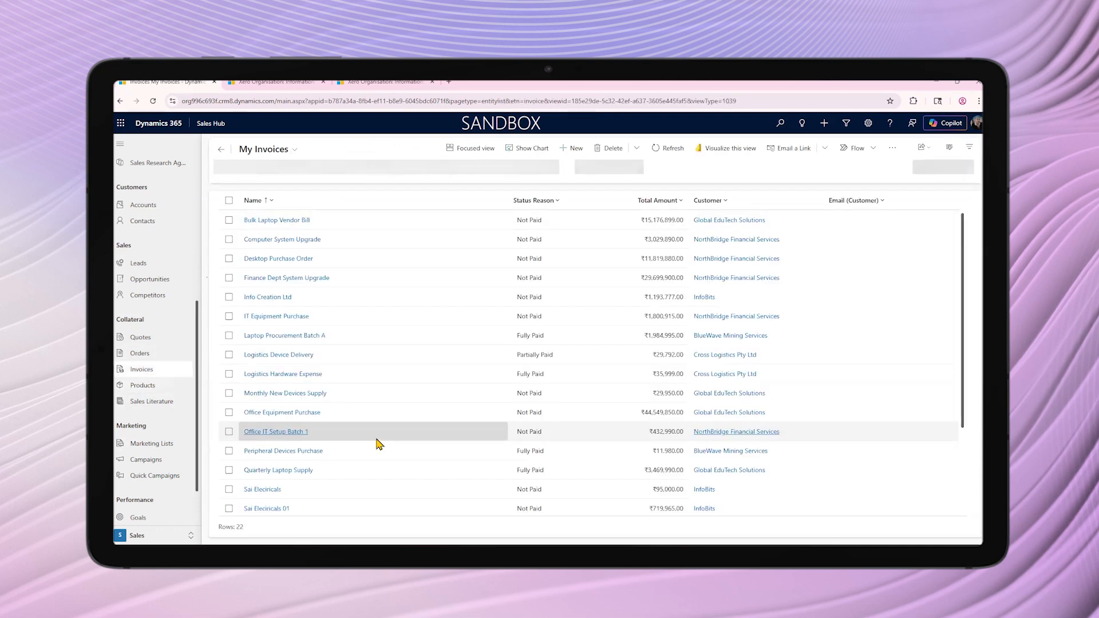
left_click(284, 241)
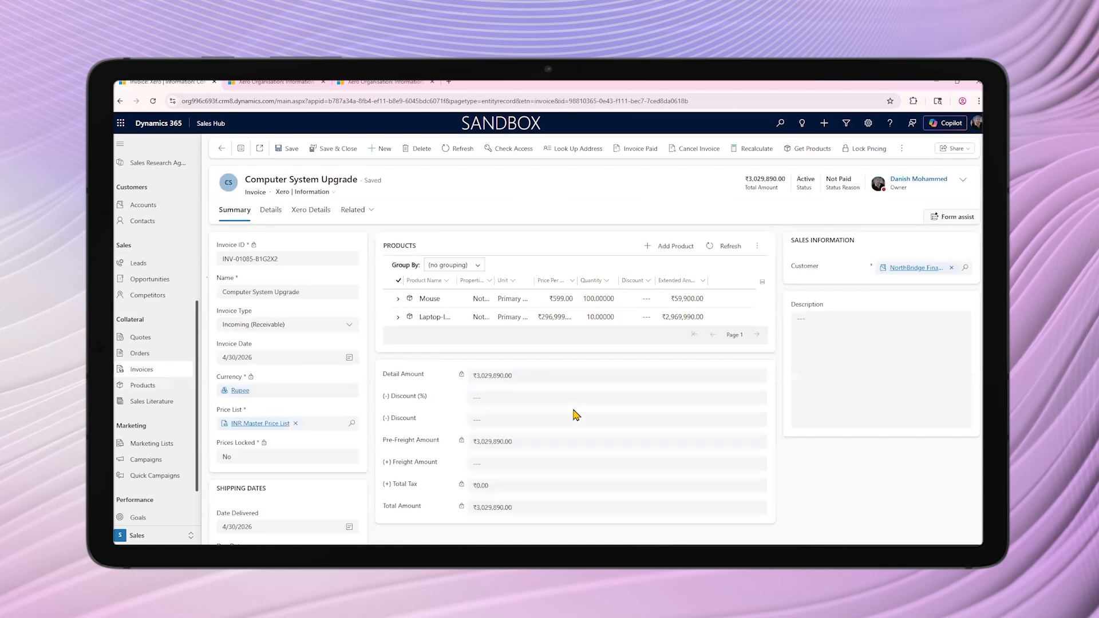
left_click(311, 212)
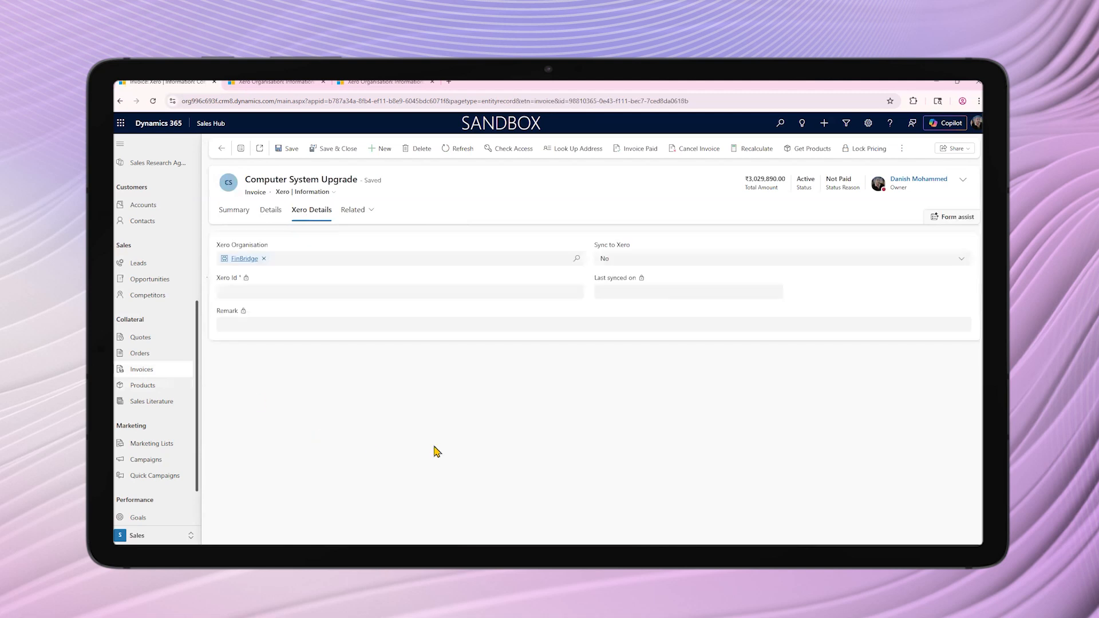
left_click(624, 259)
left_click(627, 290)
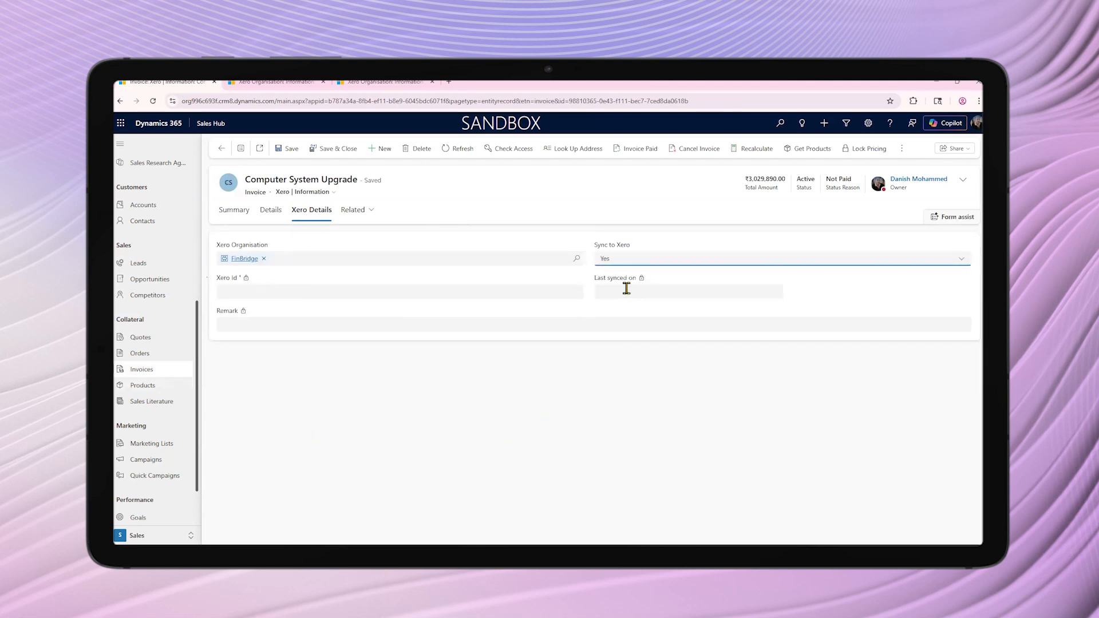
left_click(279, 151)
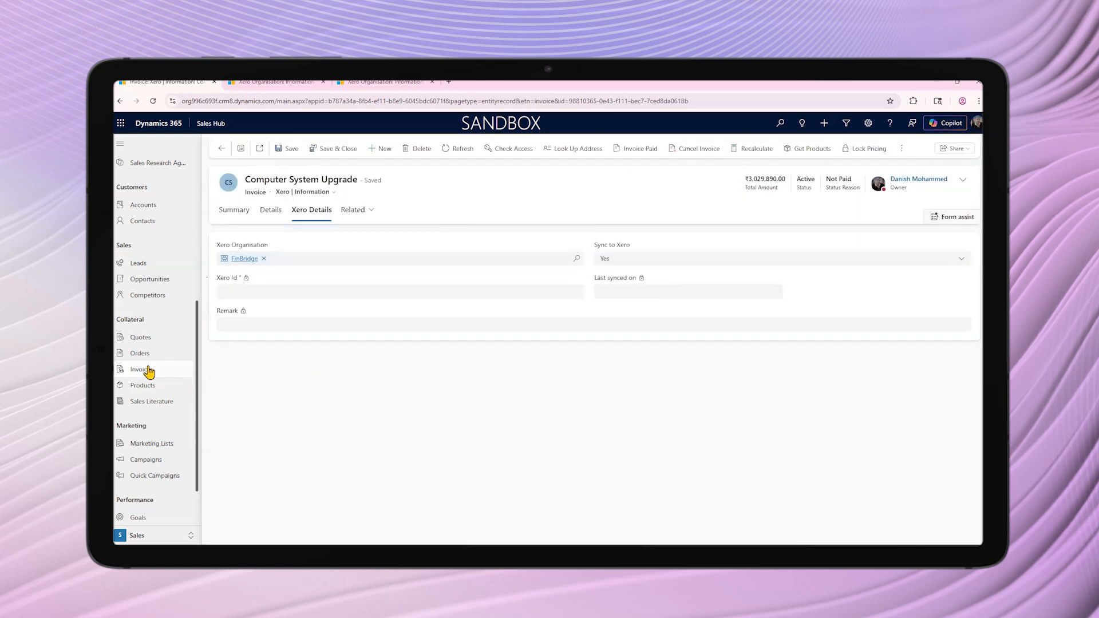
Set Sync to Xero to Yes on the Desktop Purchase Order invoice, save it, and refresh the record to check its Xero details
left_click(147, 371)
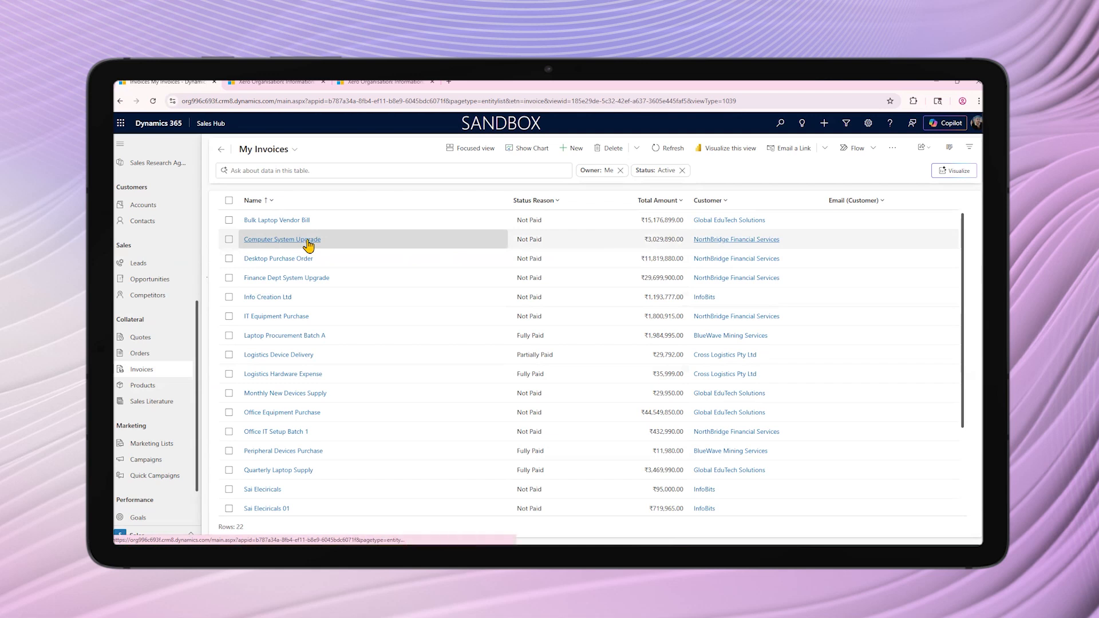
left_click(294, 258)
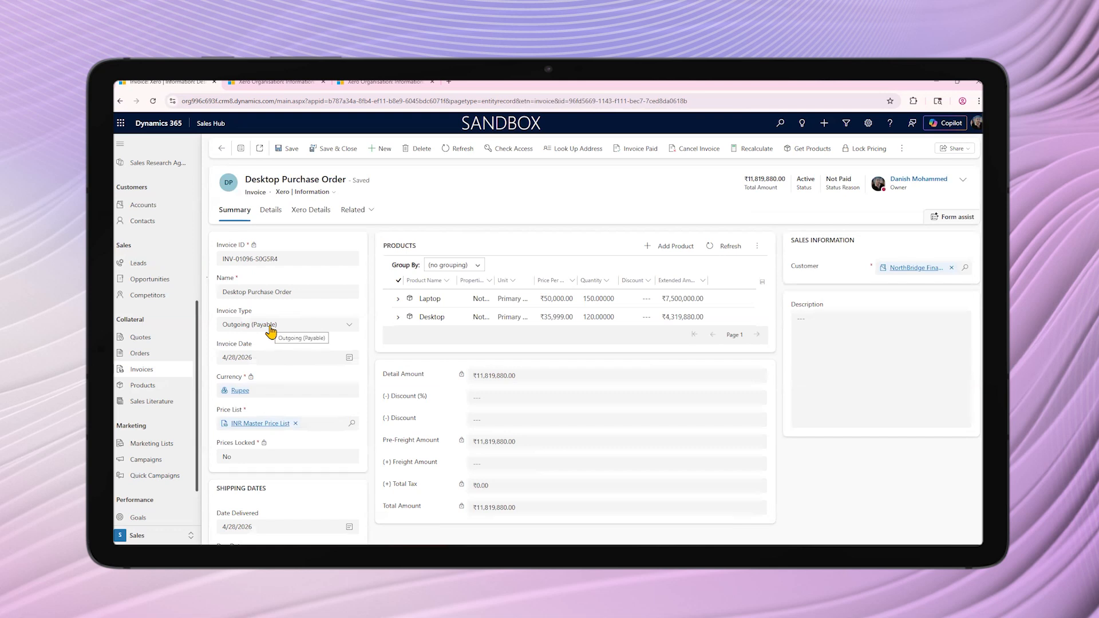
left_click(320, 210)
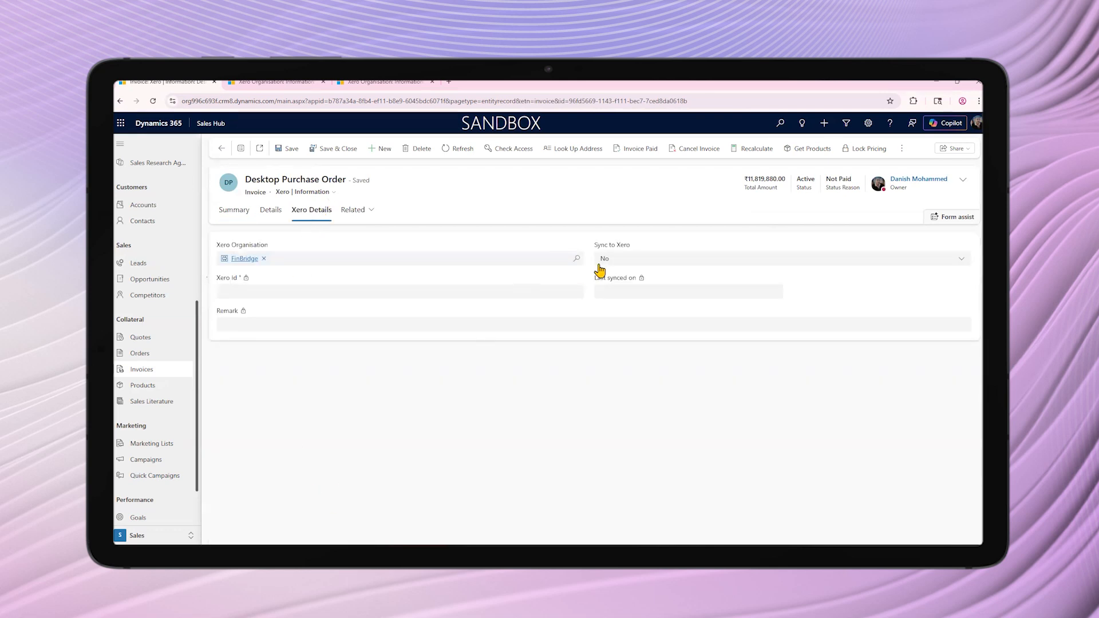
left_click(610, 265)
left_click(613, 291)
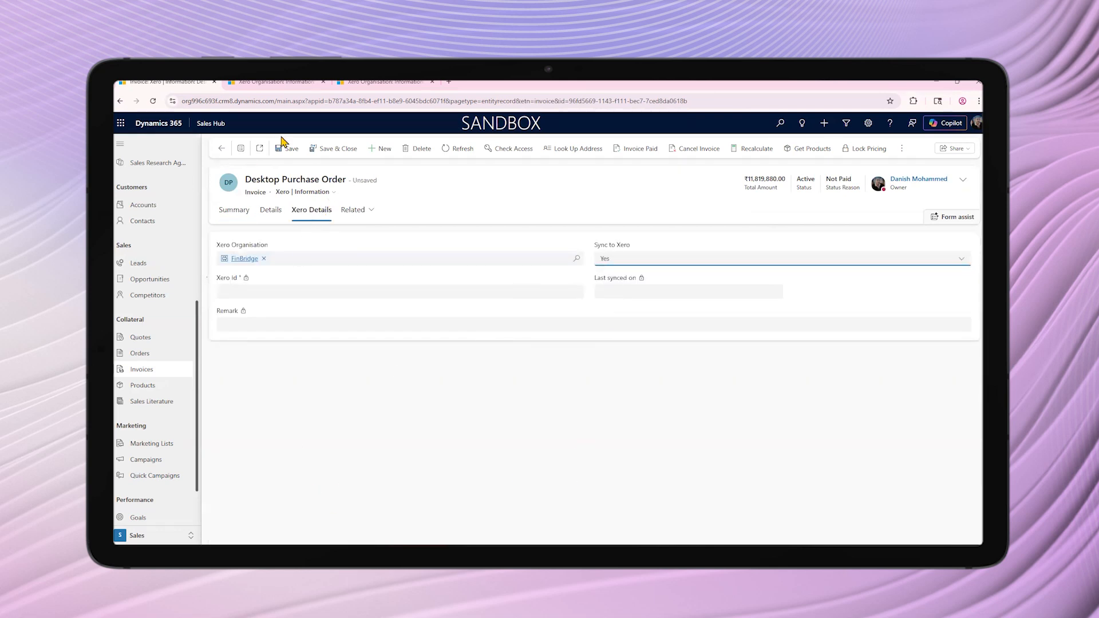
left_click(292, 151)
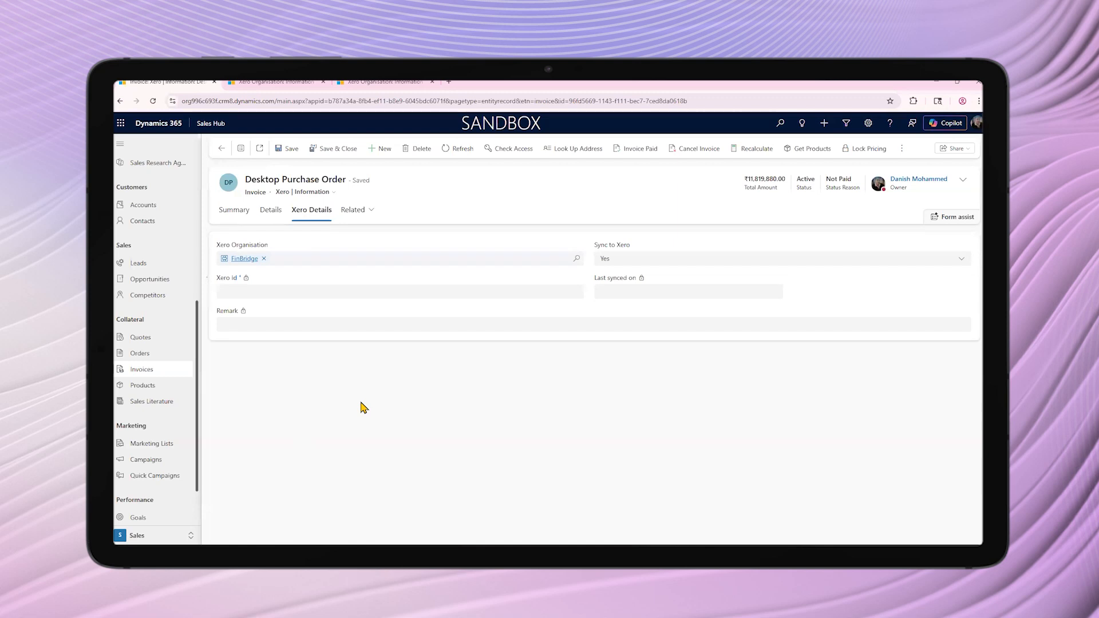
left_click(449, 149)
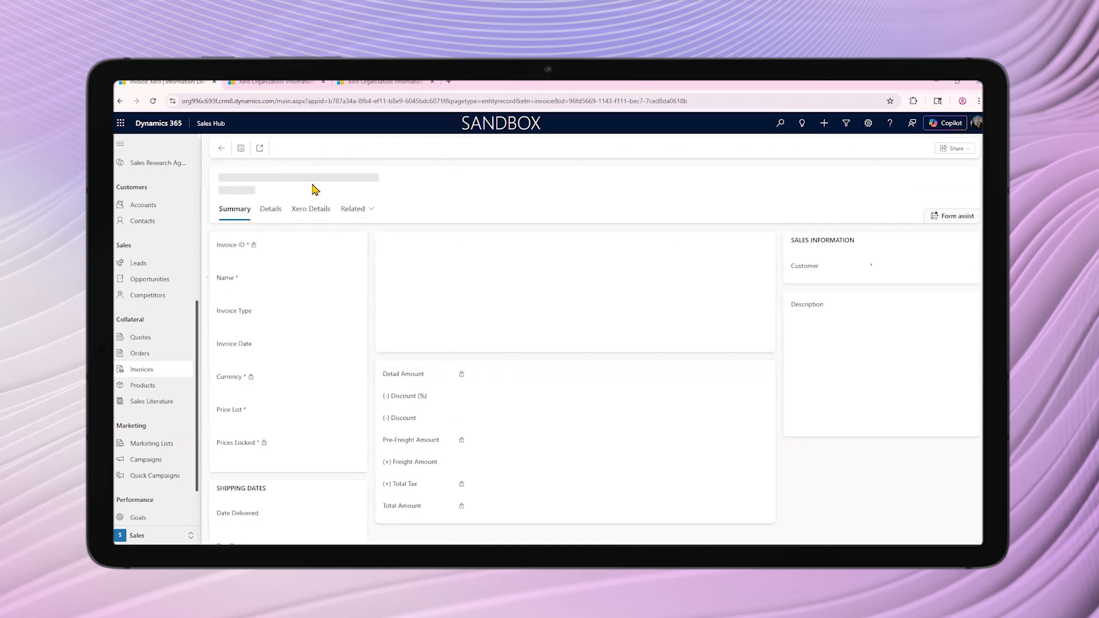
left_click(313, 210)
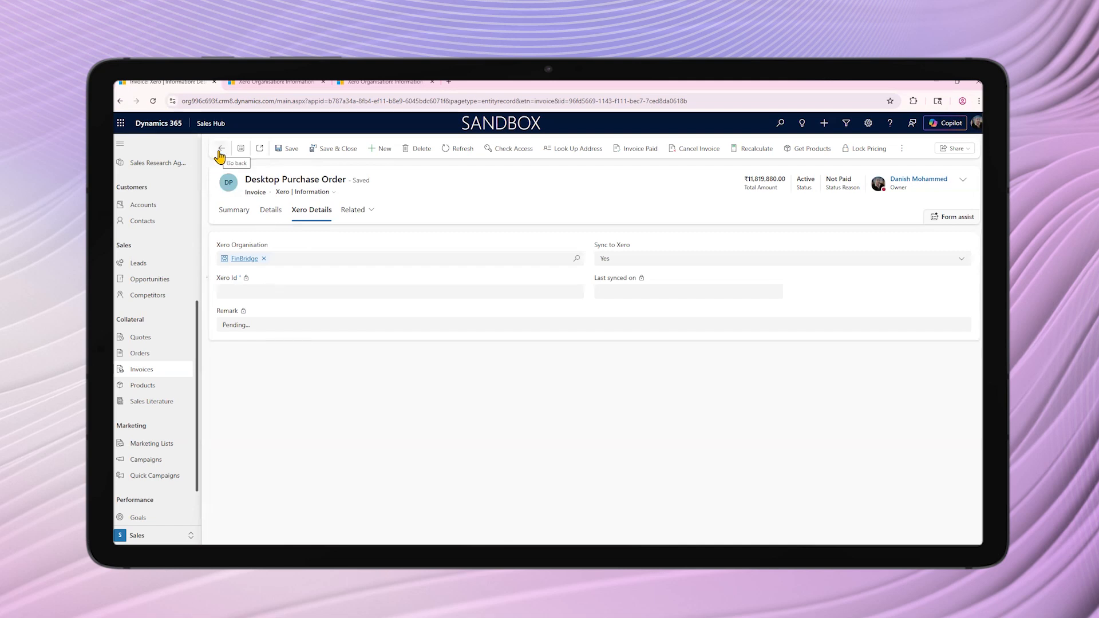
In the FinBridge Xero organisation record, set Sync Invoice to Yes and save
left_click(246, 89)
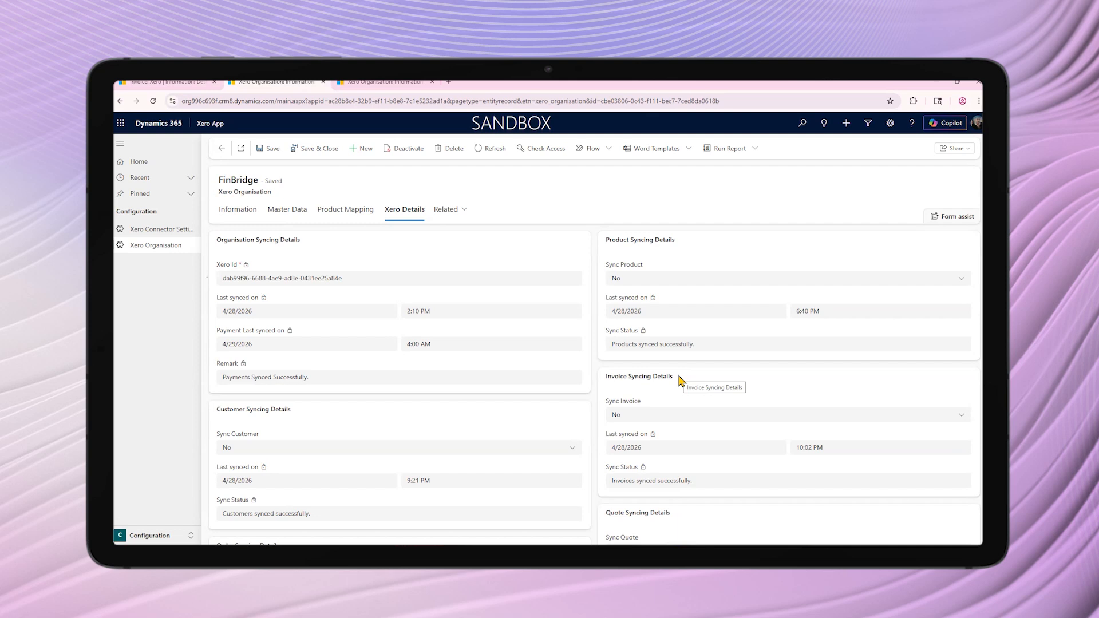
scroll(681, 380, "down", 1)
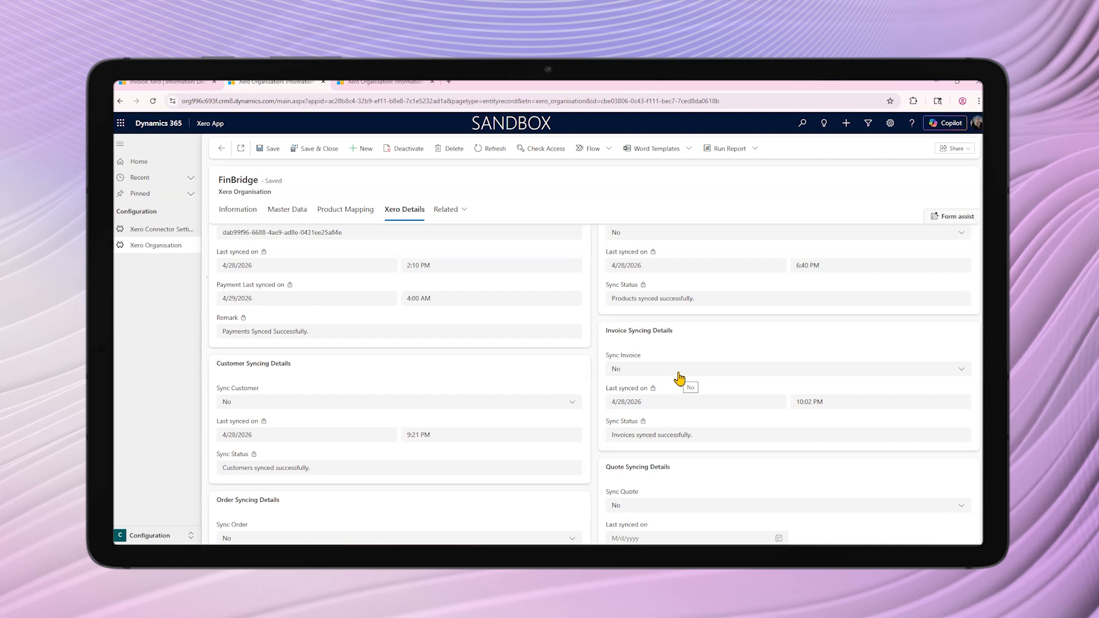
left_click(679, 373)
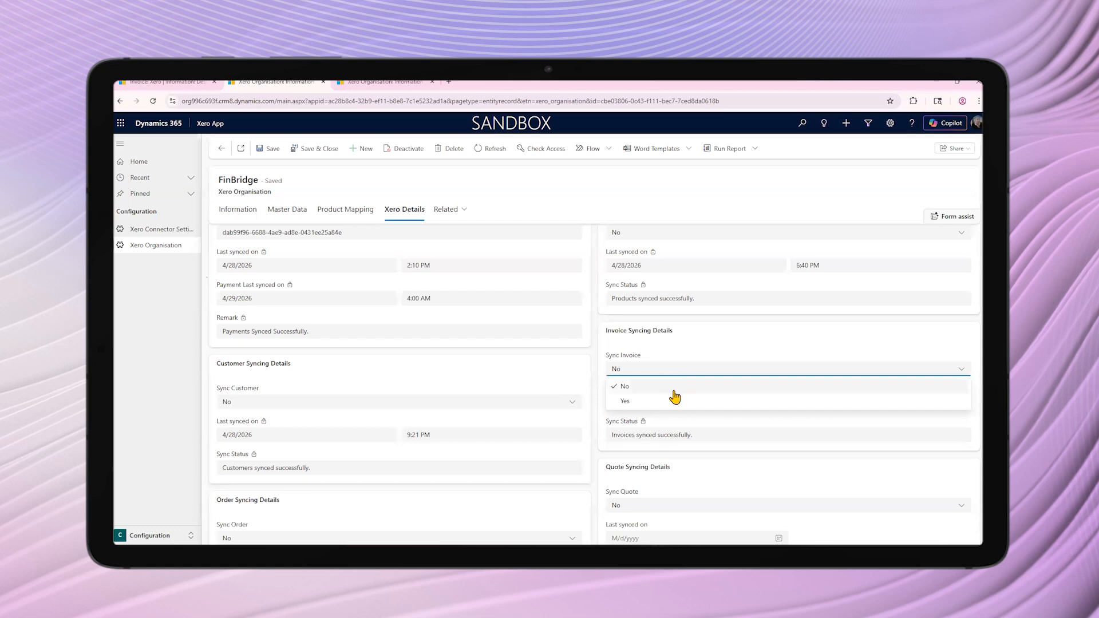
left_click(673, 400)
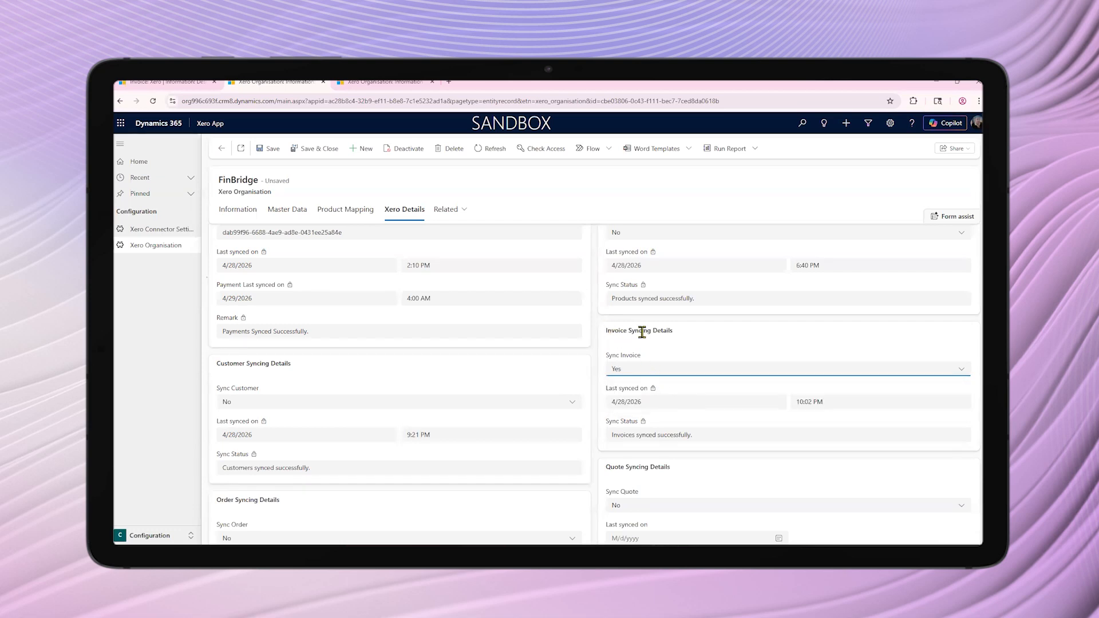
left_click(269, 150)
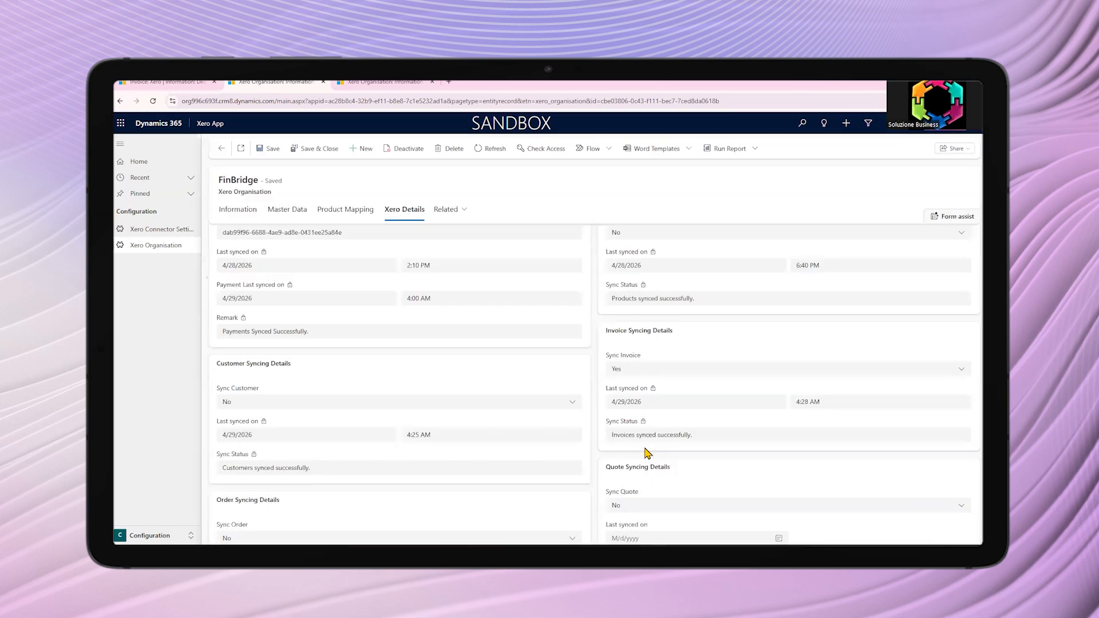
Reopen the Computer System Upgrade invoice, check its Xero sync details, and select its invoice ID in the summary
left_click(157, 82)
left_click(141, 371)
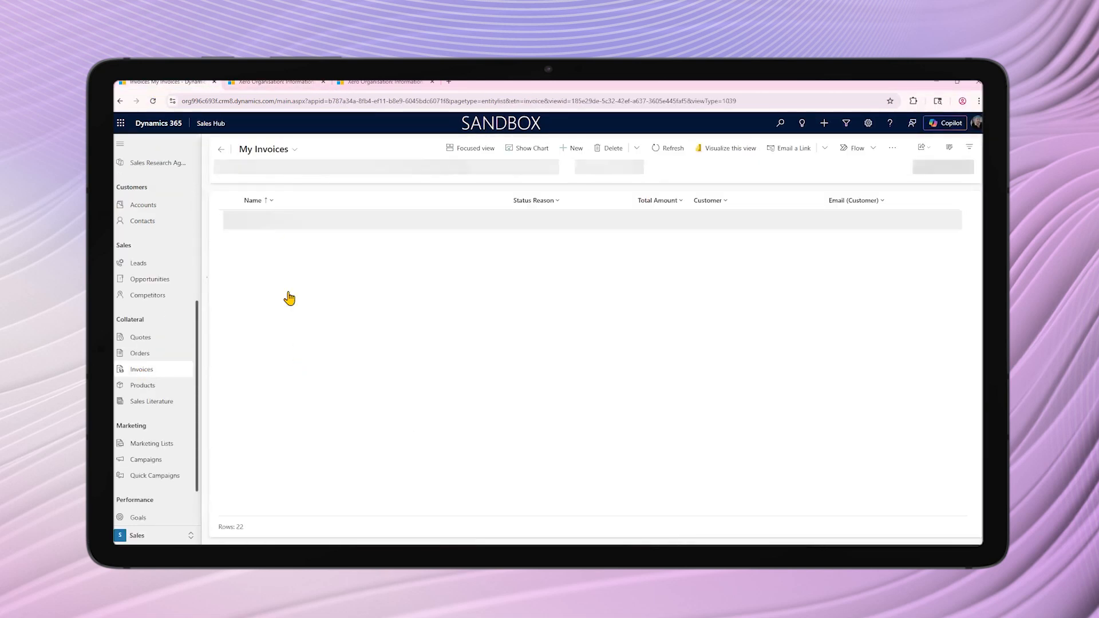
left_click(289, 243)
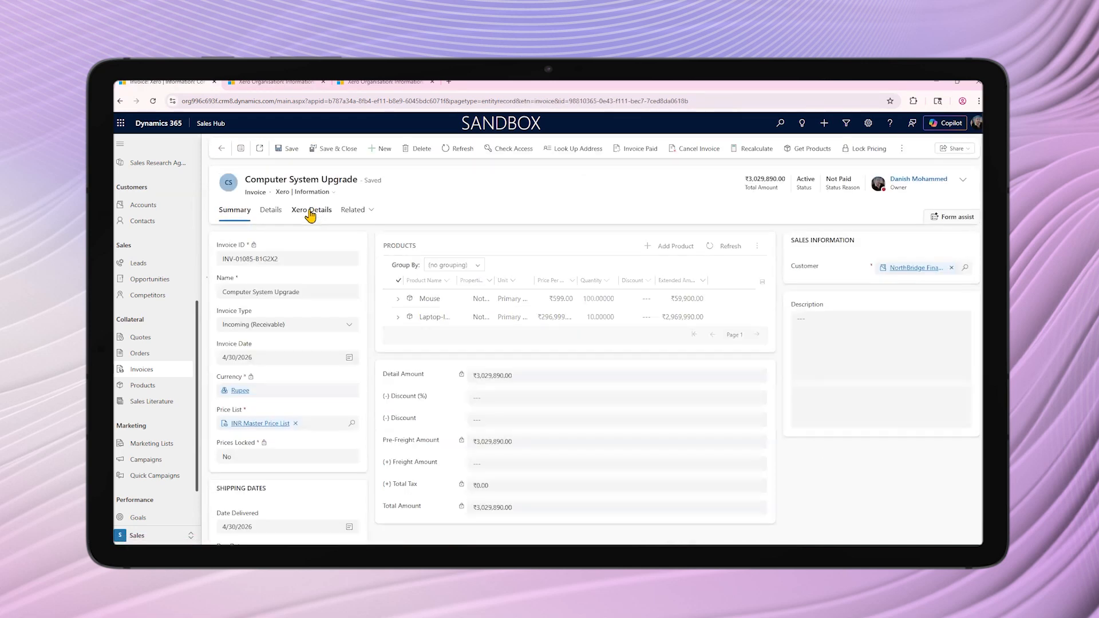
left_click(310, 214)
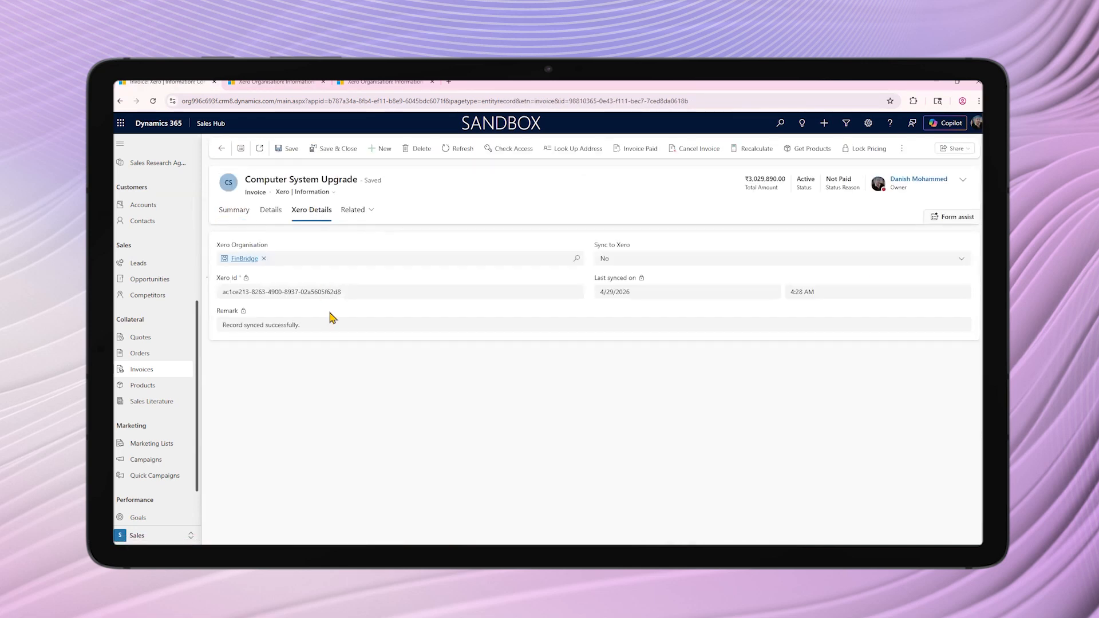
left_click(244, 211)
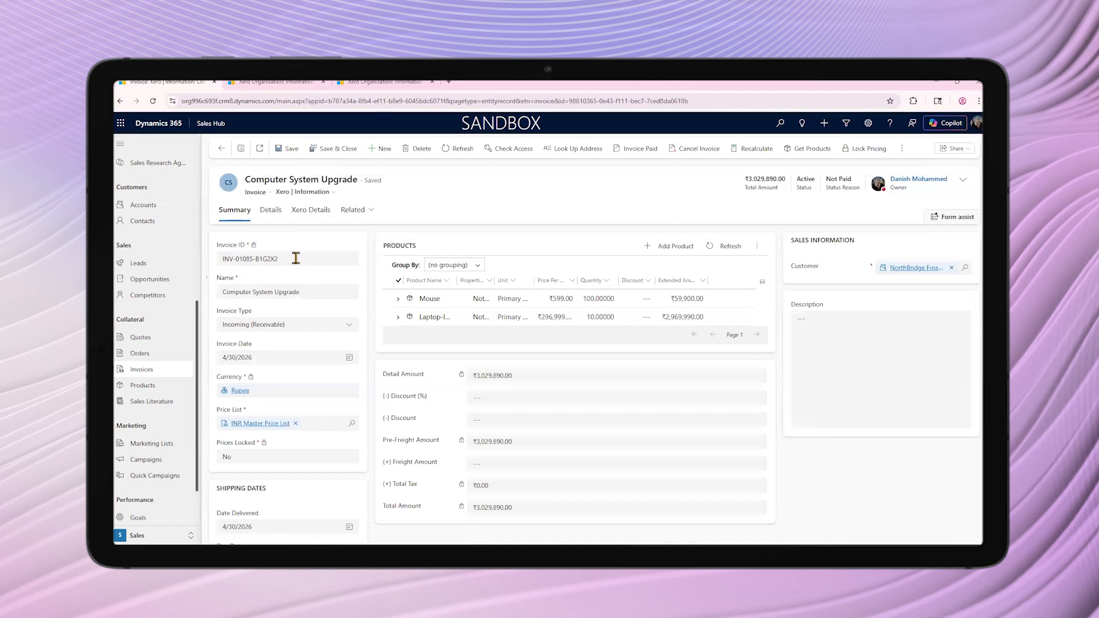
left_click_drag(296, 259, 209, 262)
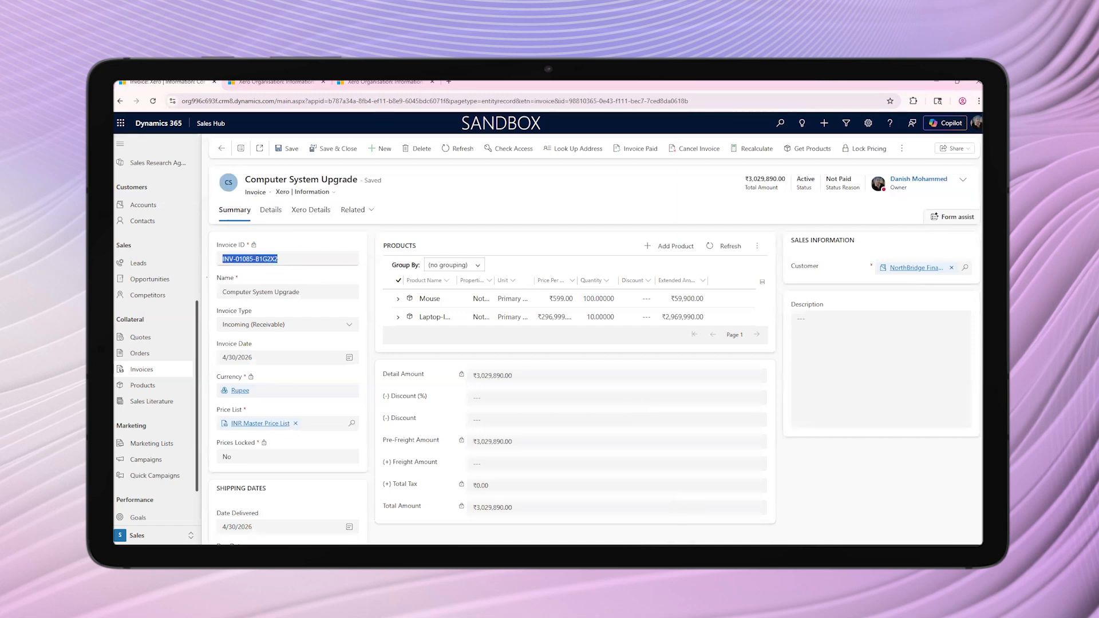
Switch to Xero, open the draft sales invoice for NorthBridge Financial Services and approve it
mouse_move(662, 554)
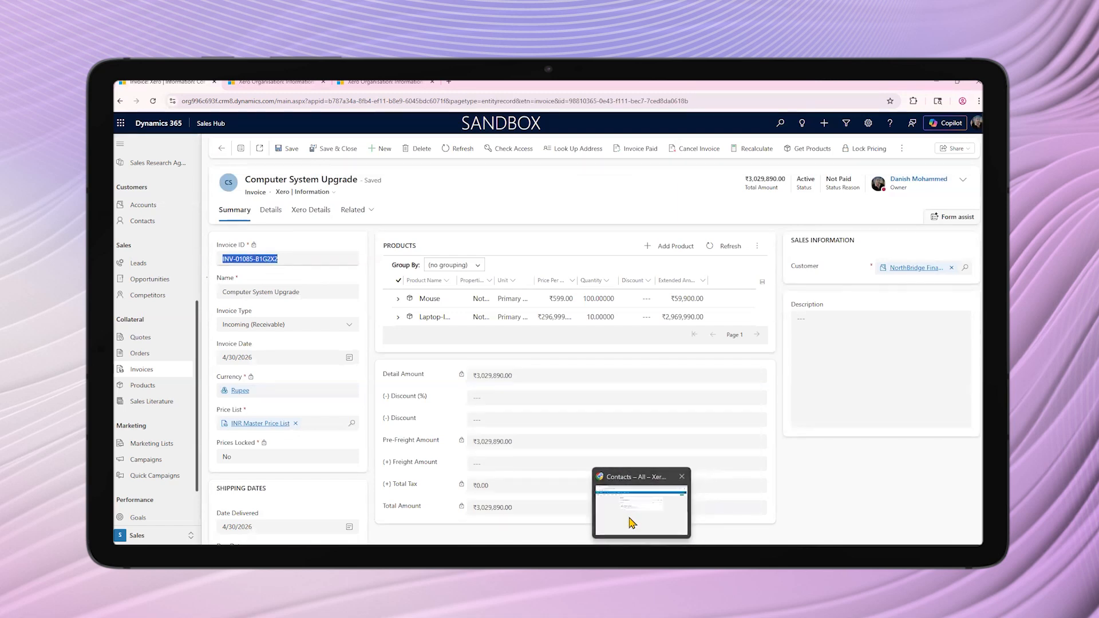
left_click(633, 522)
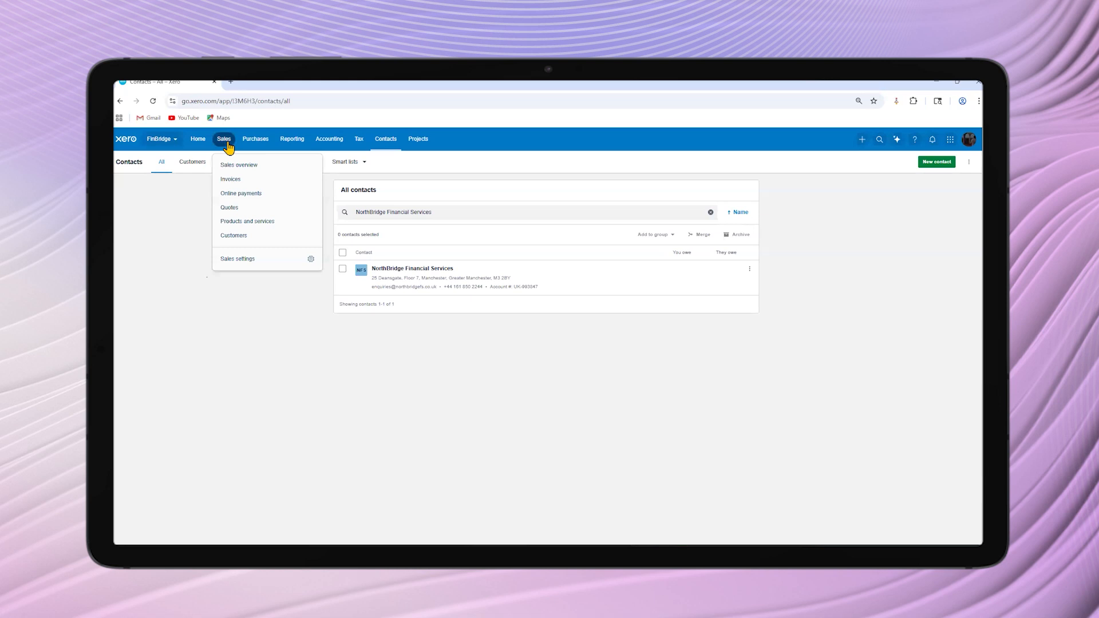
left_click(242, 194)
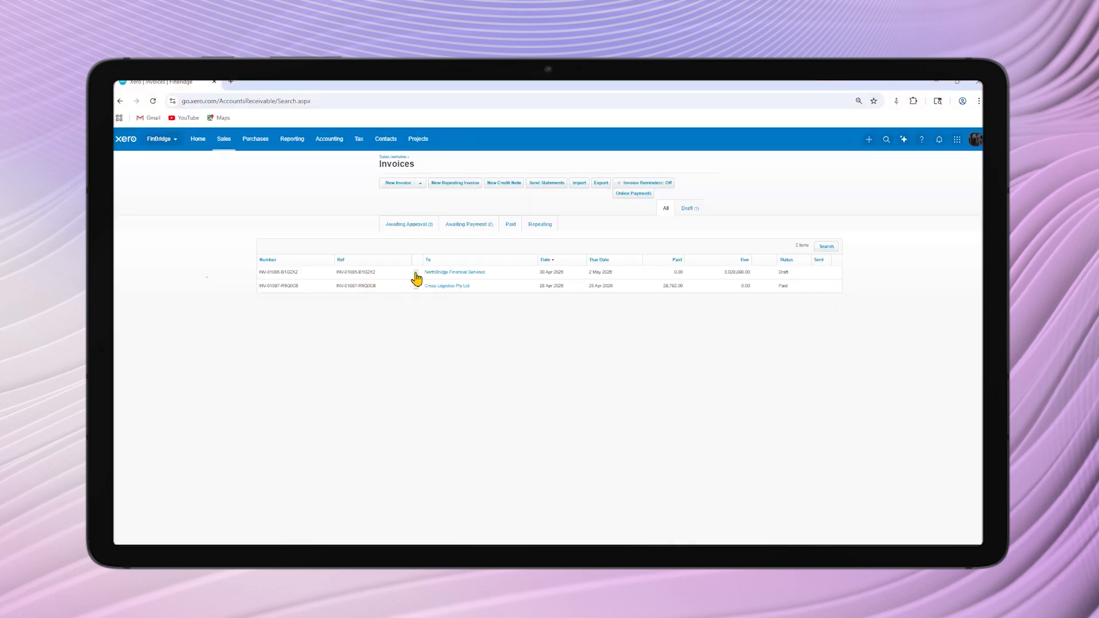
left_click(470, 273)
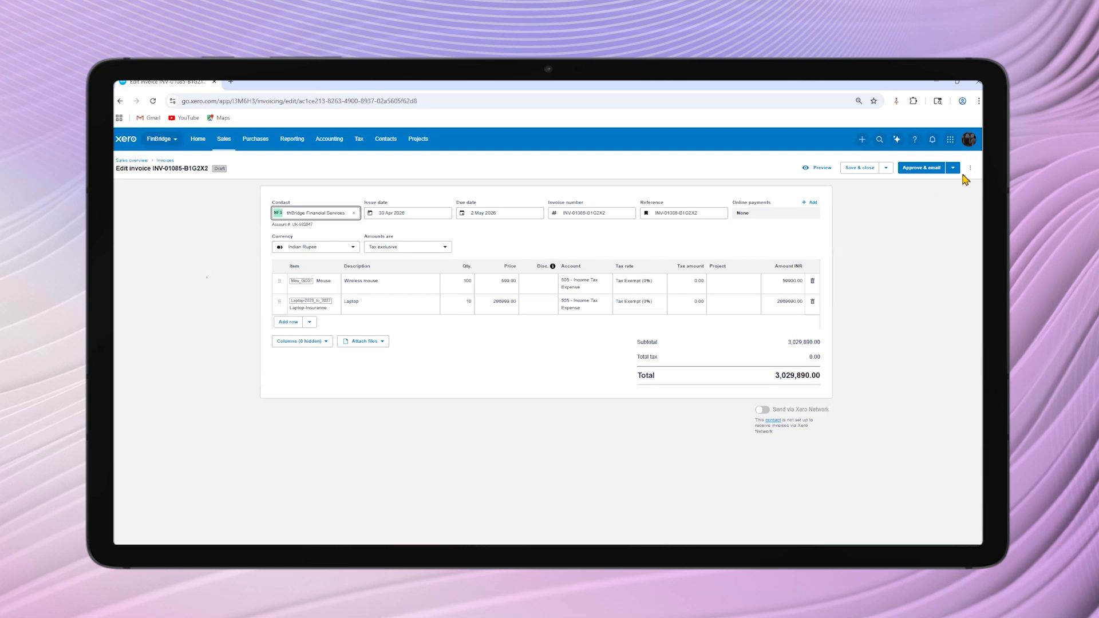
left_click(960, 169)
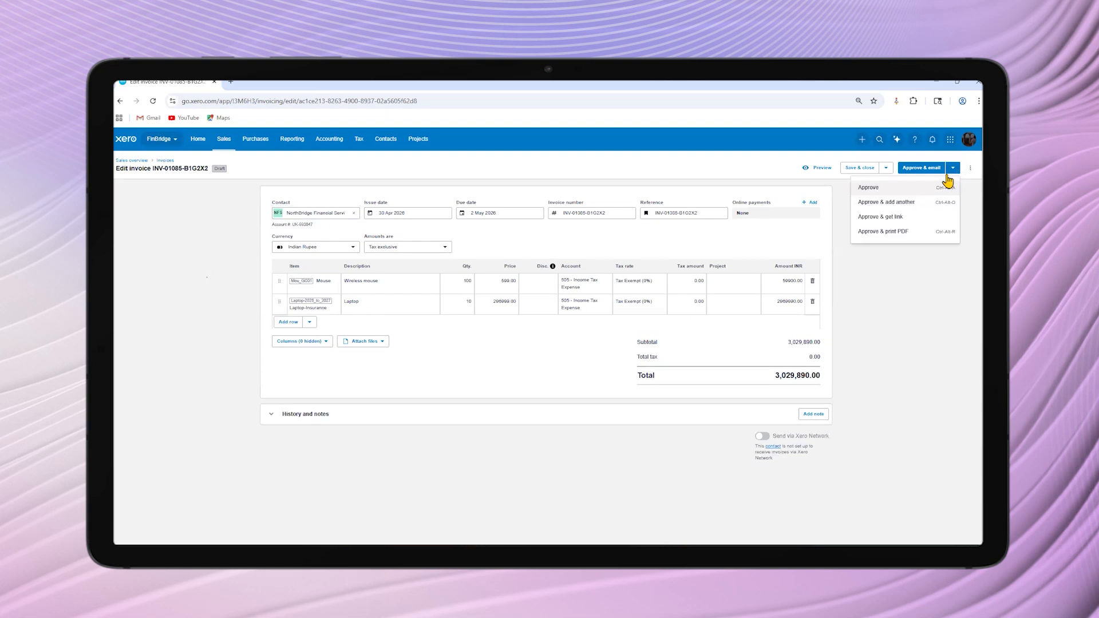
left_click(871, 189)
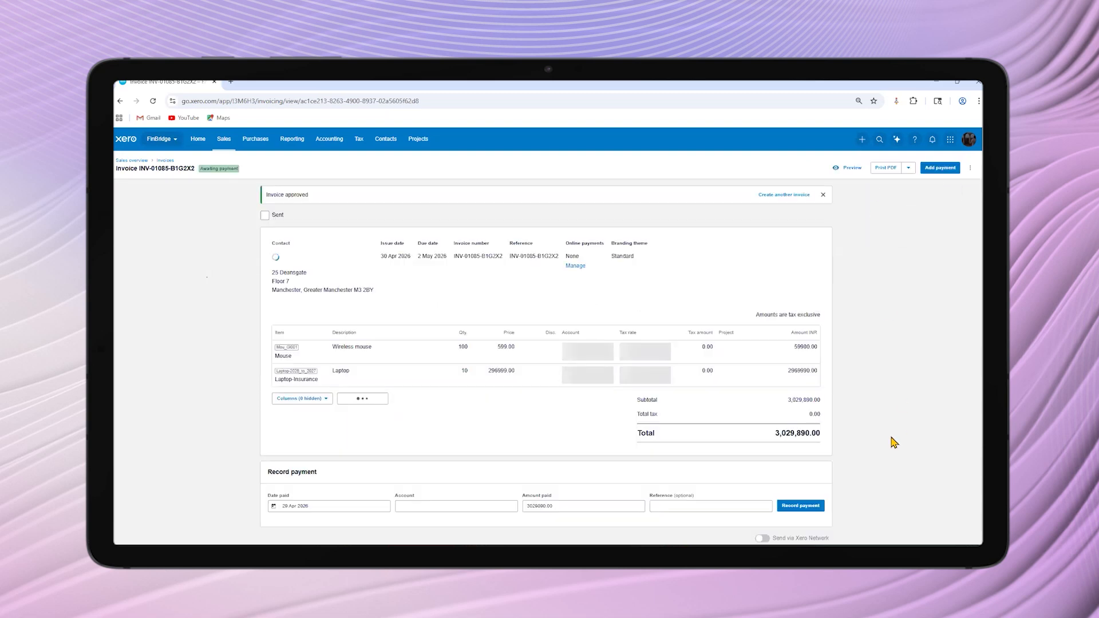
On the approved NorthBridge Financial Services invoice, set the payment account to 880 - Owner A Drawings and the amount paid to 100000
scroll(894, 430, "down", 1)
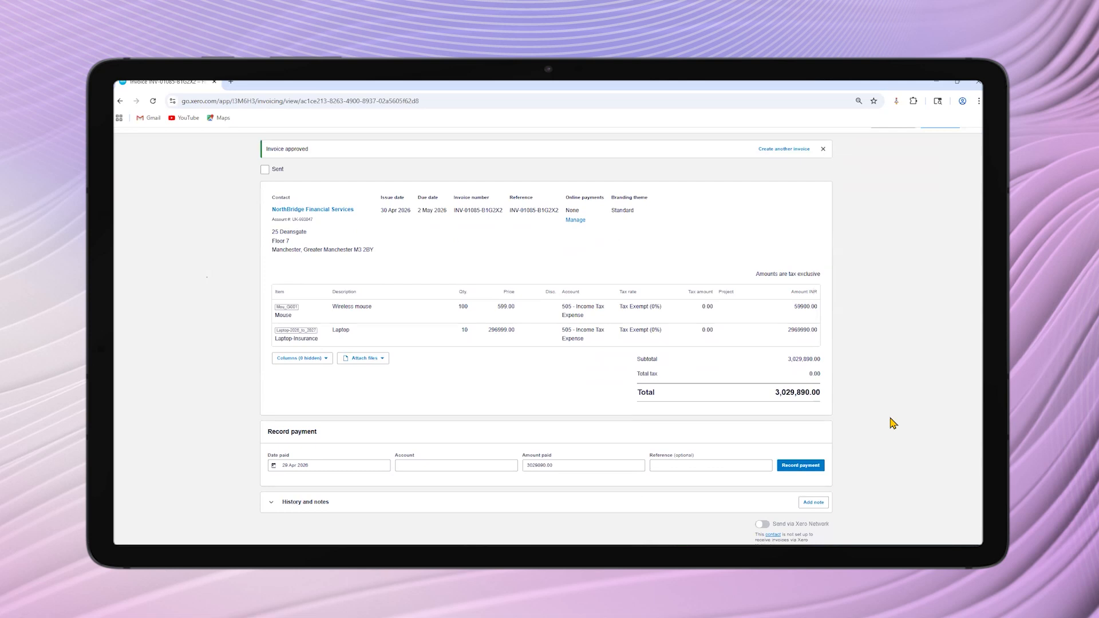
left_click(407, 466)
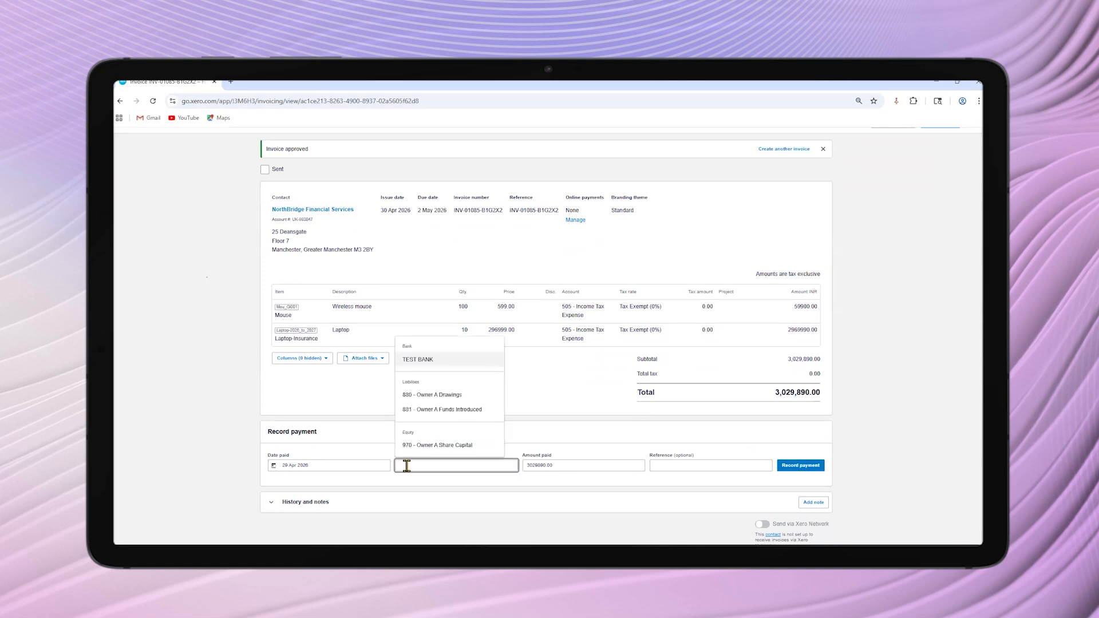
left_click(432, 396)
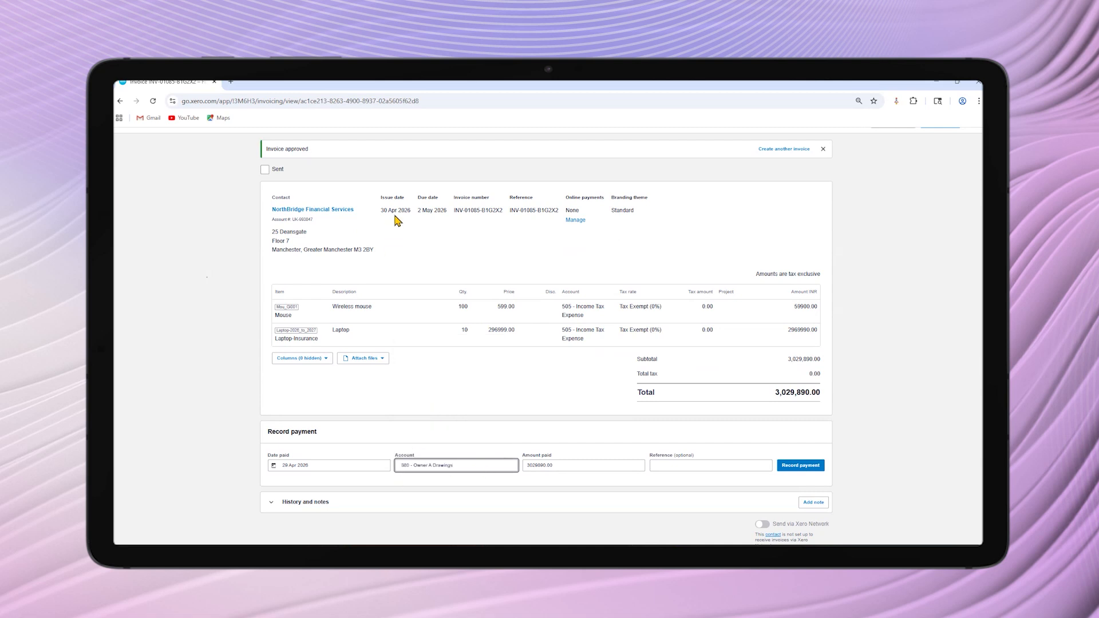
left_click(562, 467)
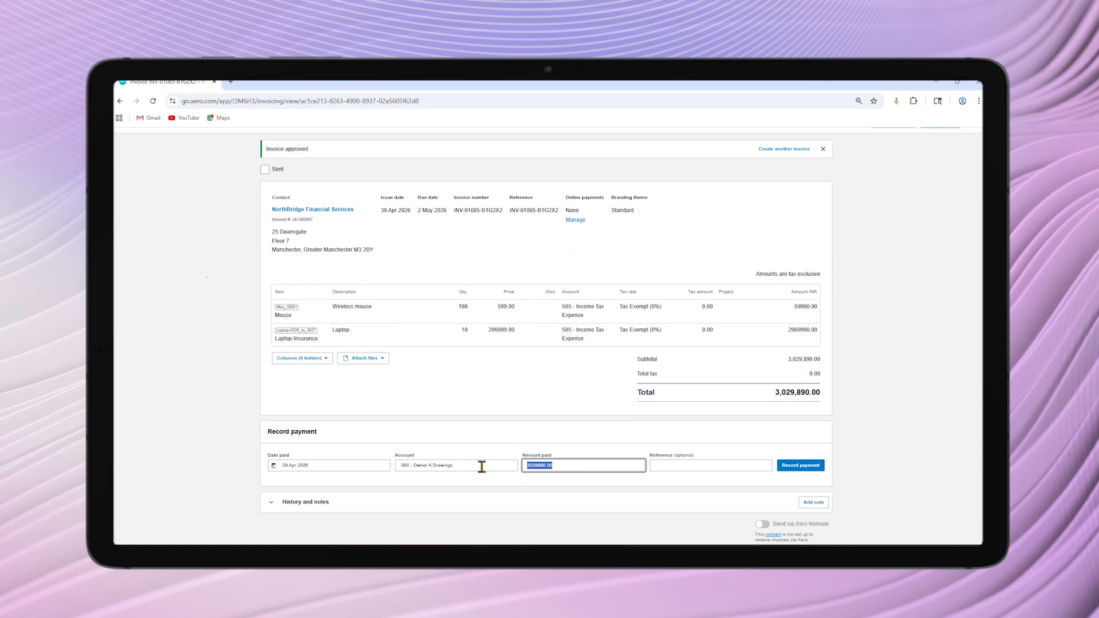
type("100000")
key("Tab")
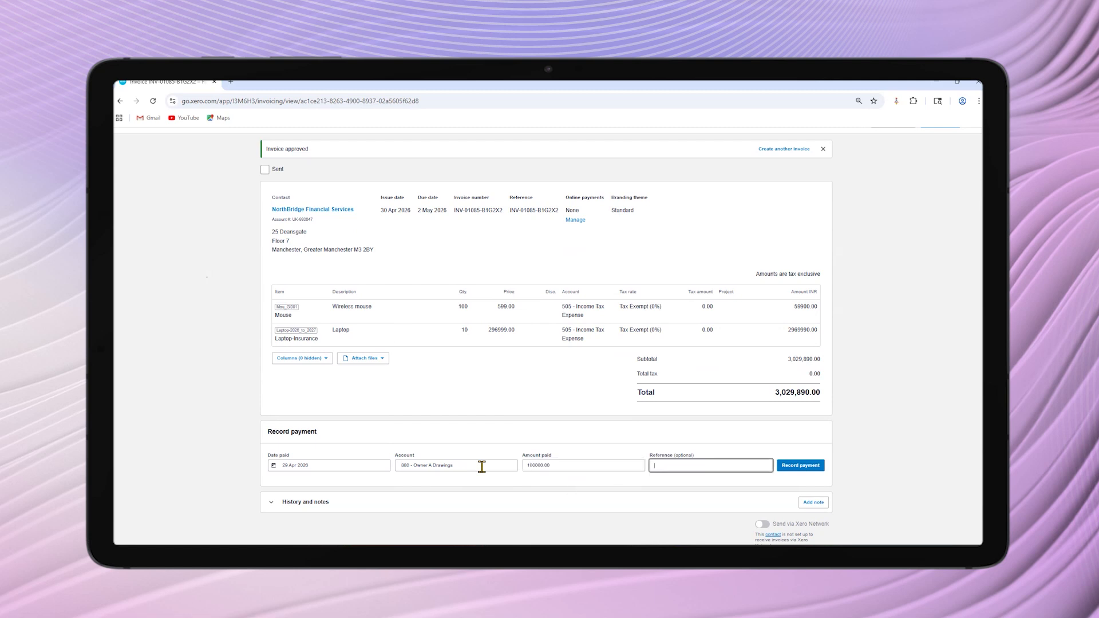
Enter First Installment as the payment reference and record the payment
type("Pa")
key("BackSpace")
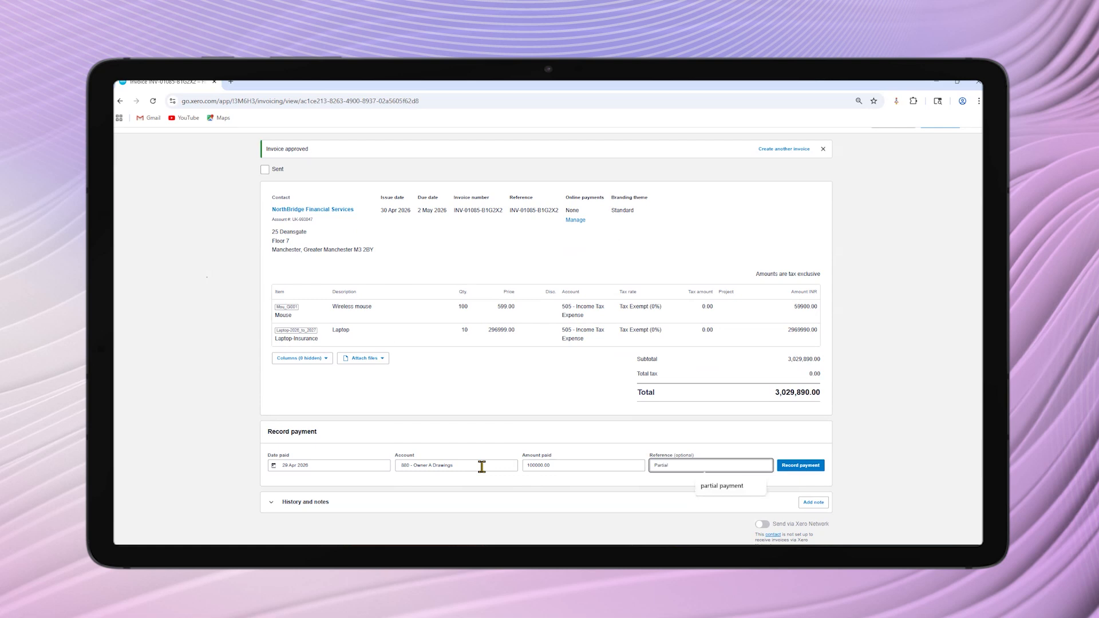
type("First Installme")
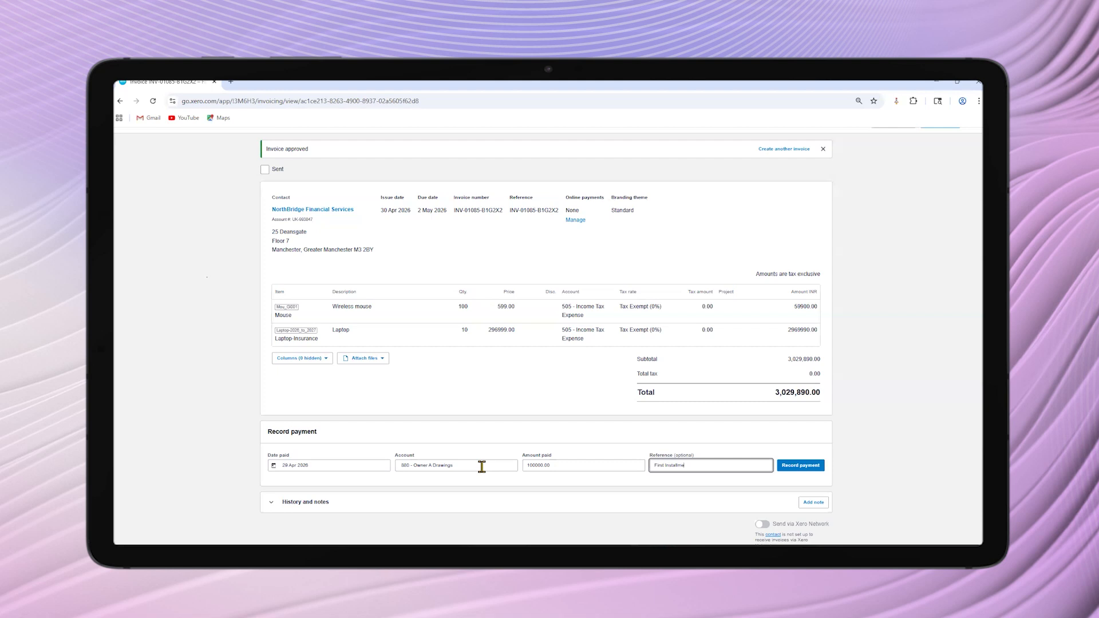
left_click(801, 466)
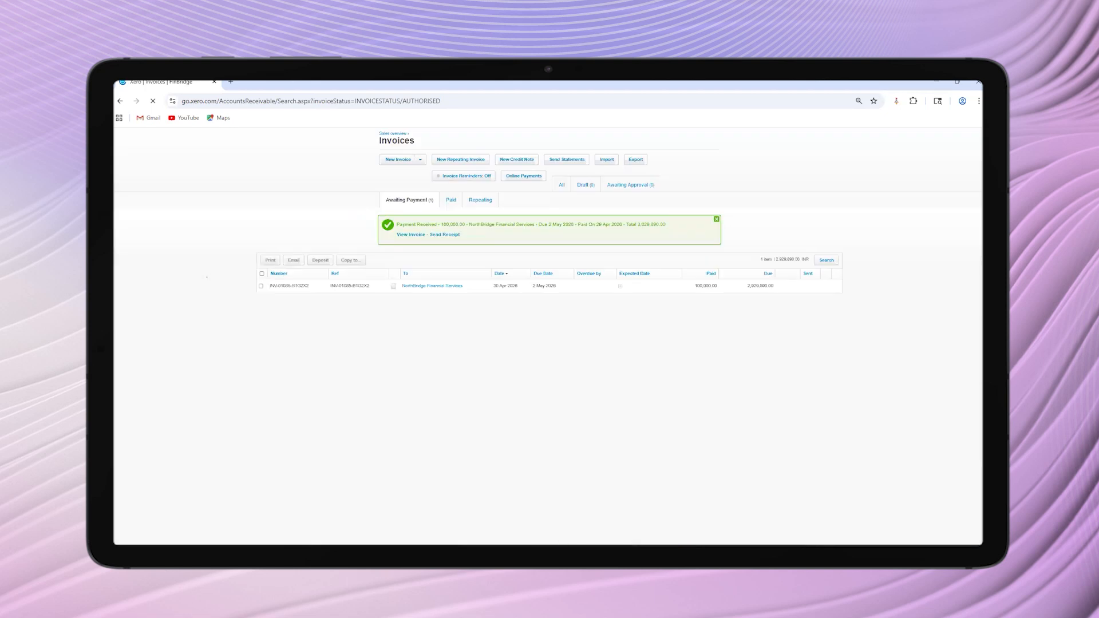
Switch to Dynamics 365, review the Xero details of the Computer System Upgrade invoice and refresh the record
mouse_move(561, 553)
mouse_move(640, 537)
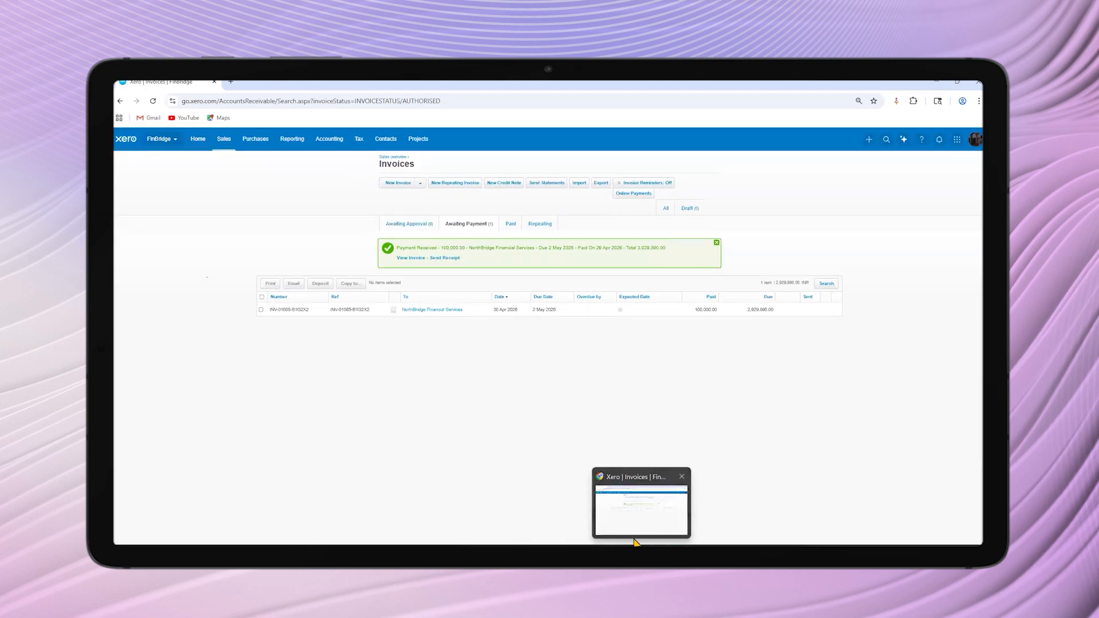
left_click(662, 551)
left_click(447, 227)
left_click(252, 83)
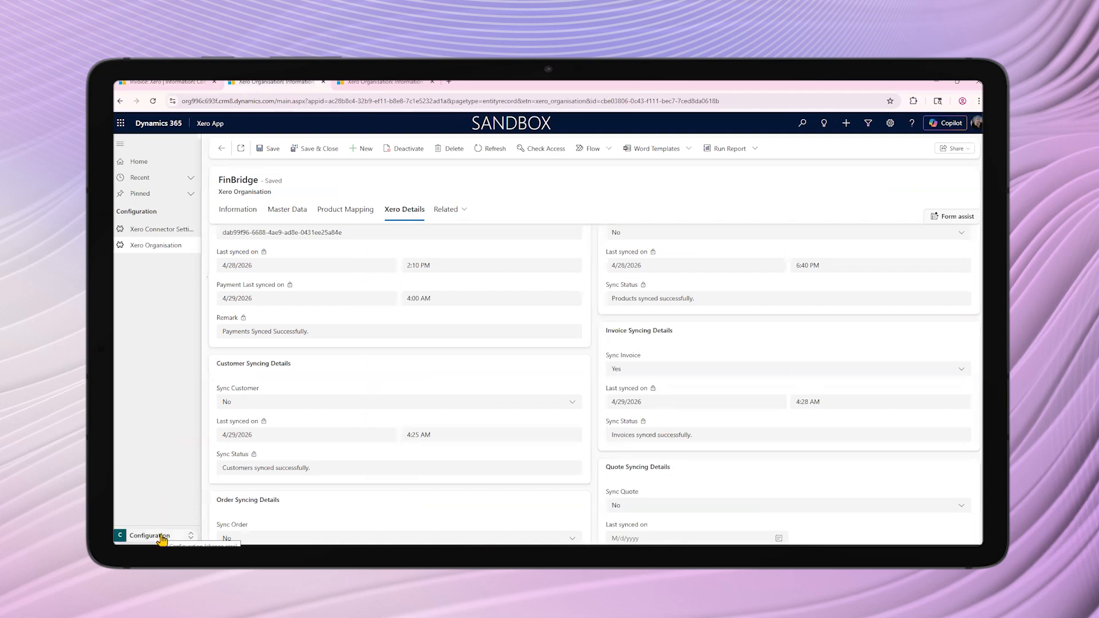
left_click(155, 82)
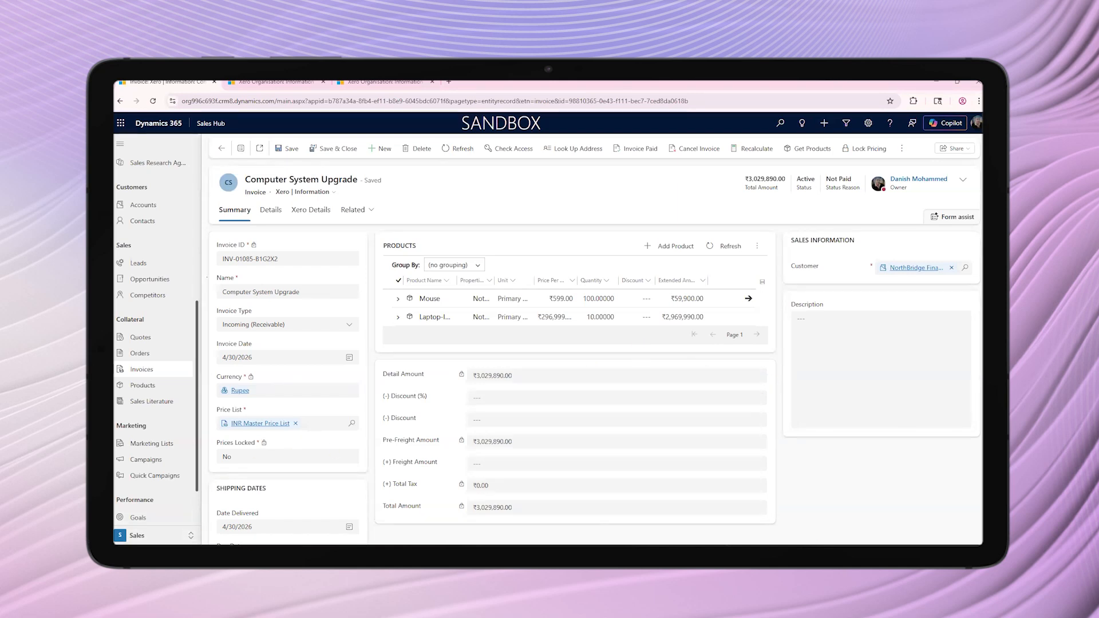
mouse_move(722, 555)
mouse_move(641, 554)
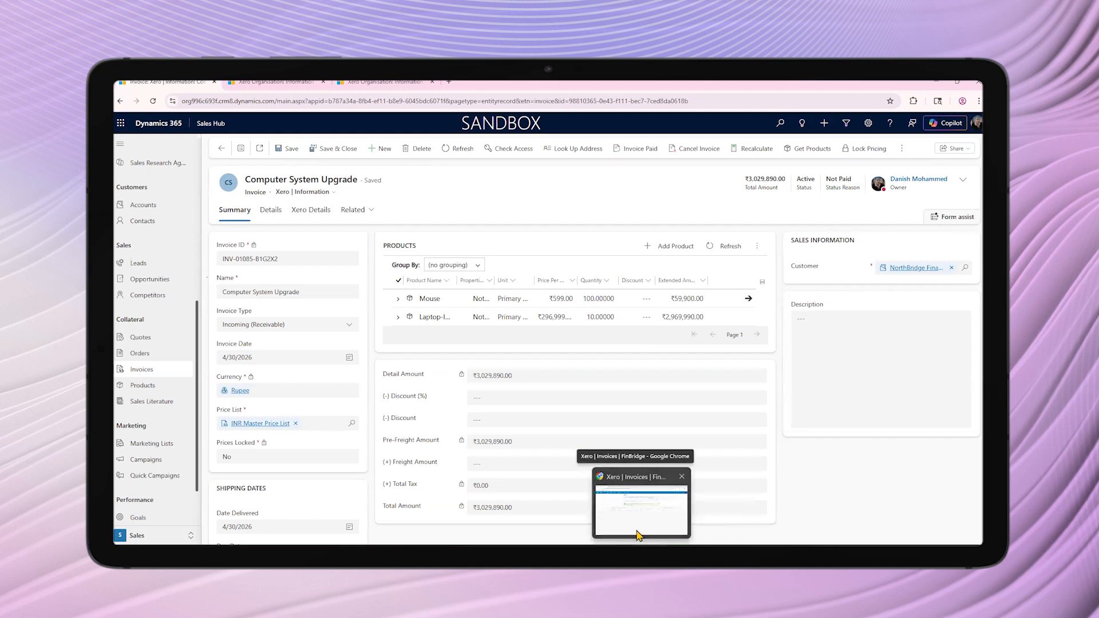
left_click(303, 211)
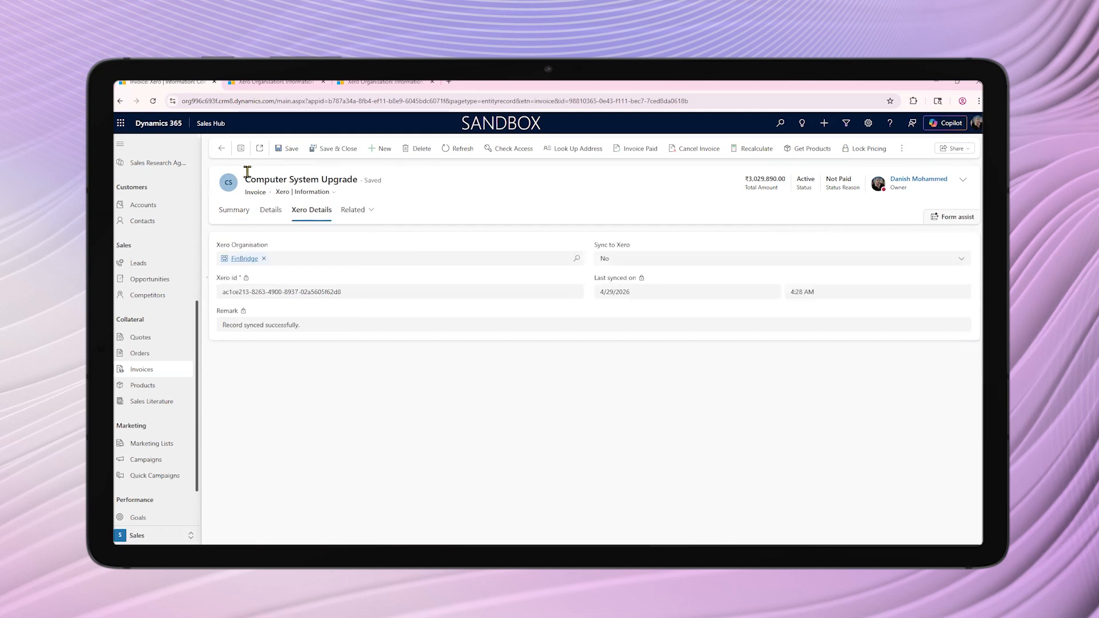
left_click(448, 149)
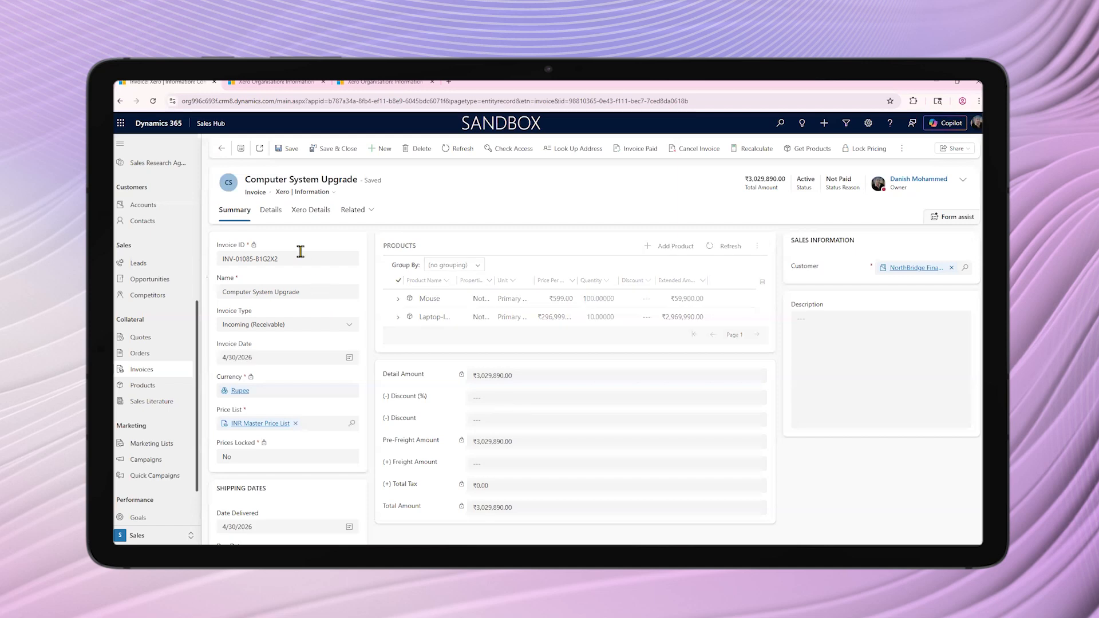
In the Xero App, switch from Configuration to the Xero area and check the First Installment entry among the active Xero payments
left_click(259, 84)
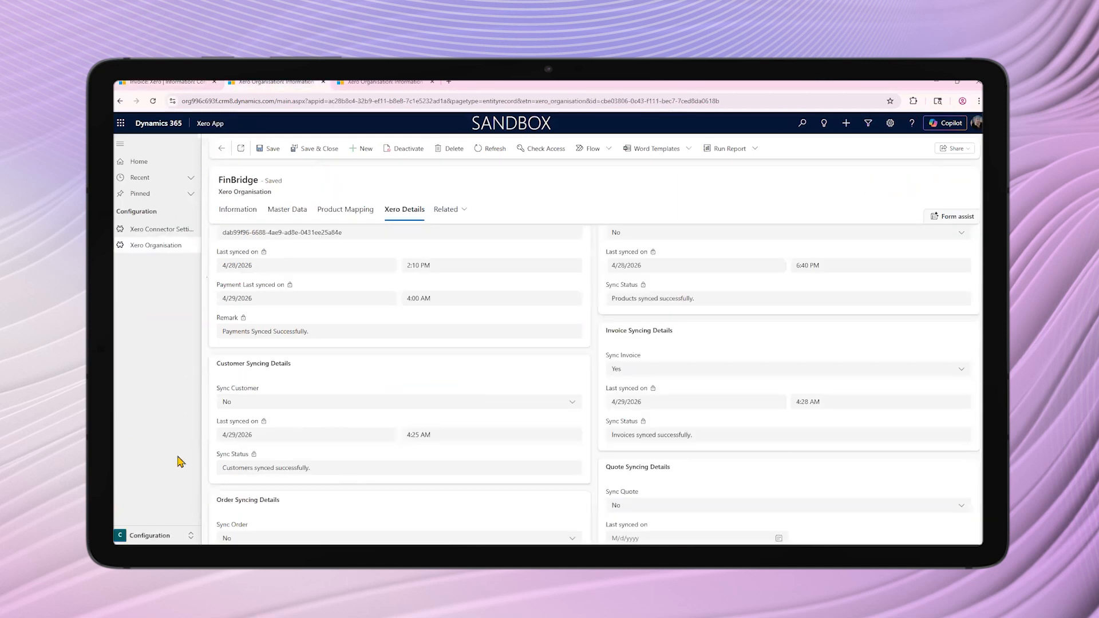
left_click(172, 536)
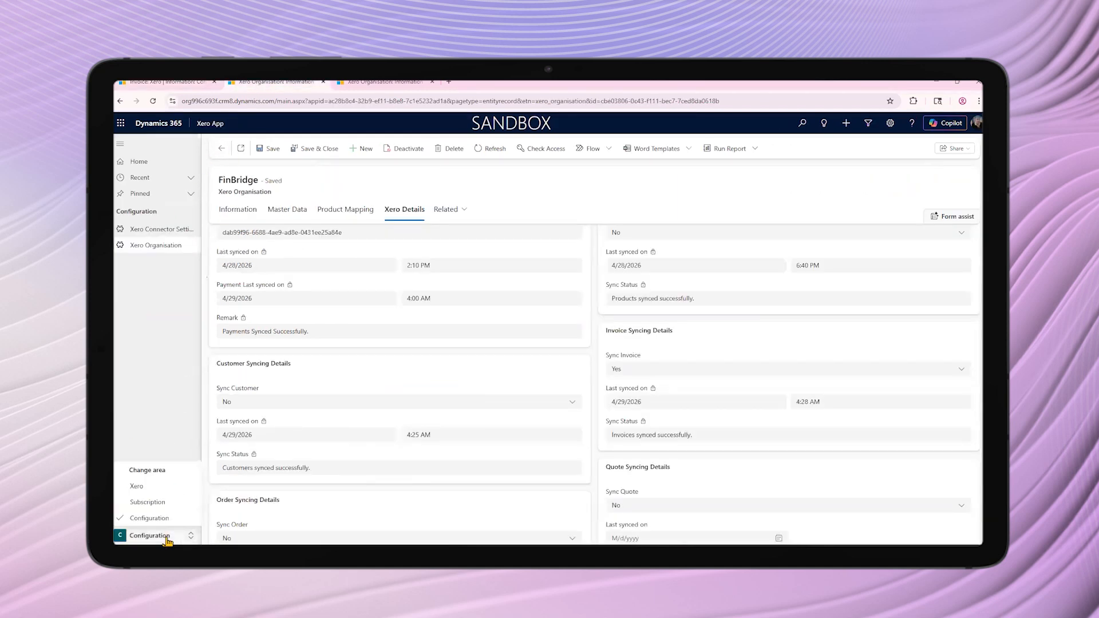
left_click(147, 491)
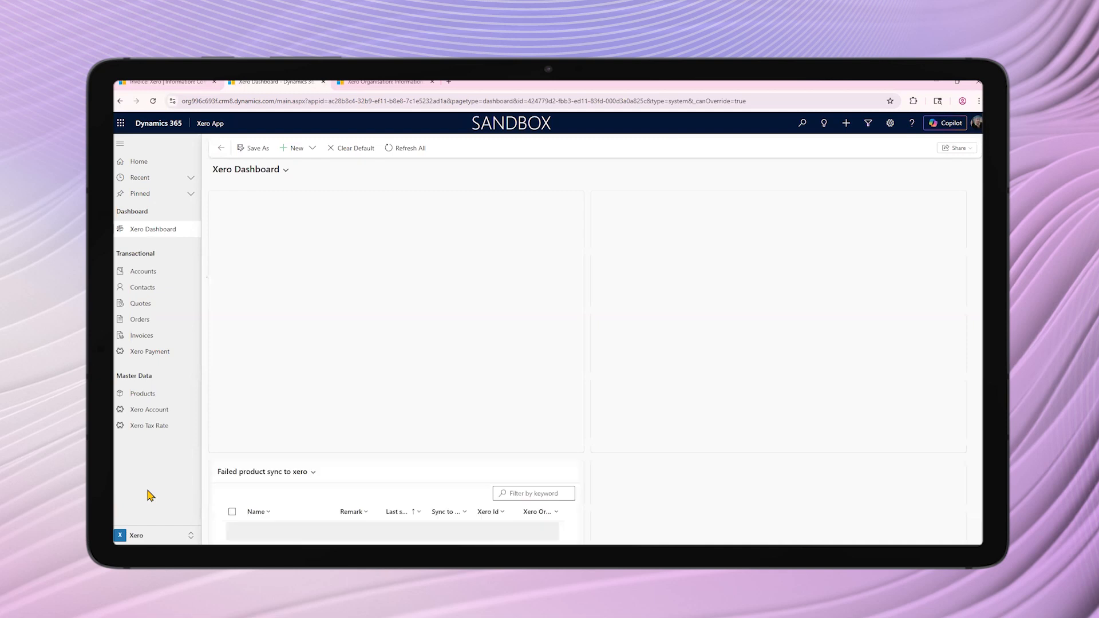
left_click(157, 352)
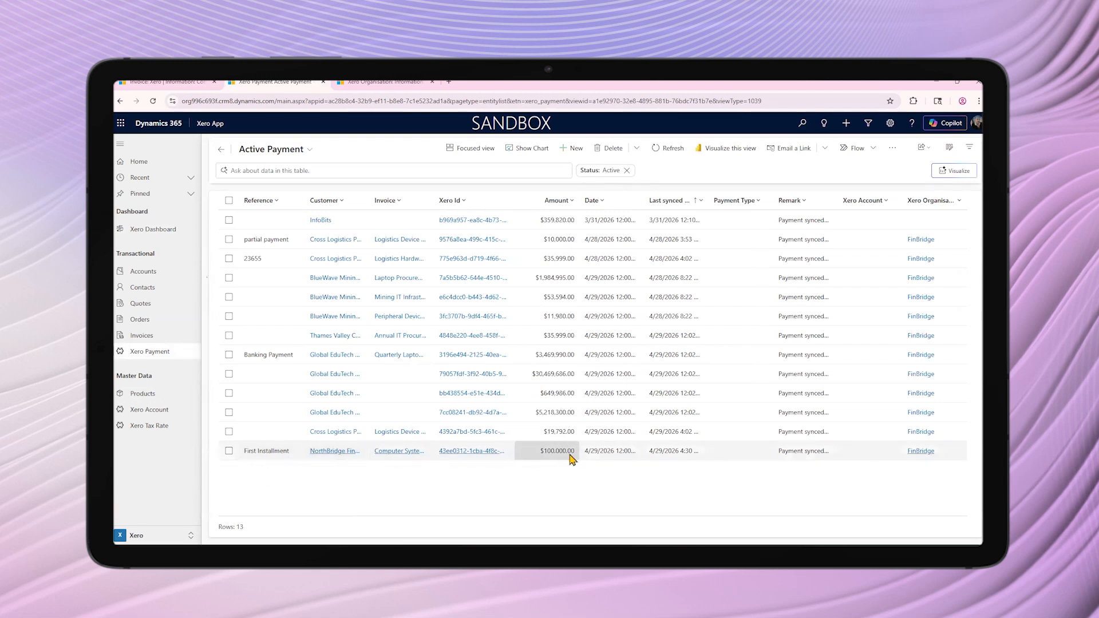
Return to the Computer System Upgrade invoice and view its related Xero Payment records
left_click(399, 451)
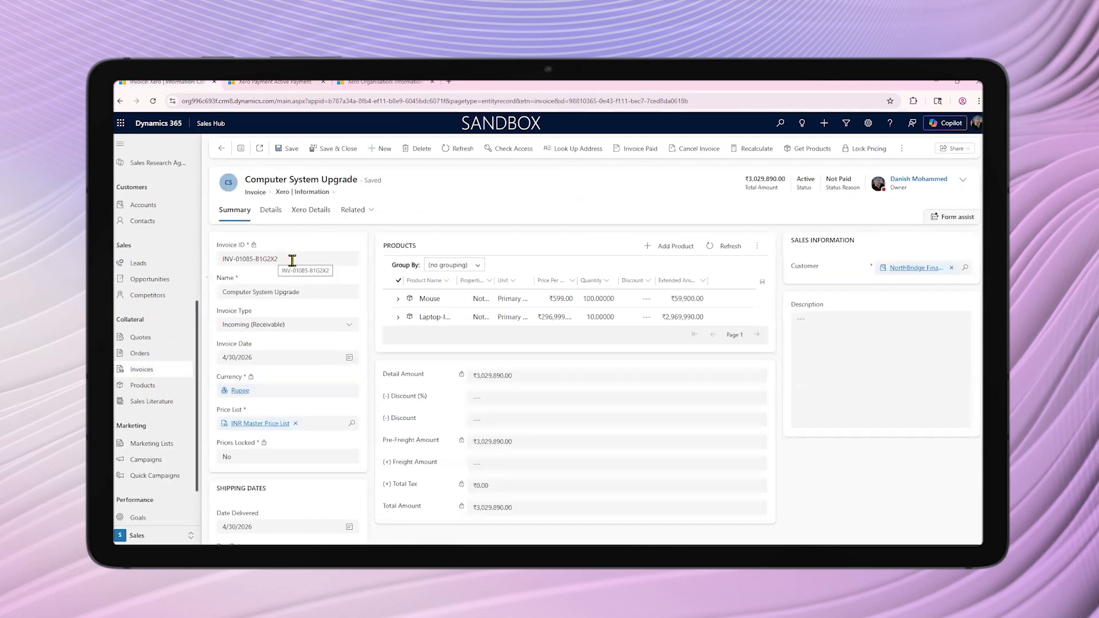
left_click(358, 210)
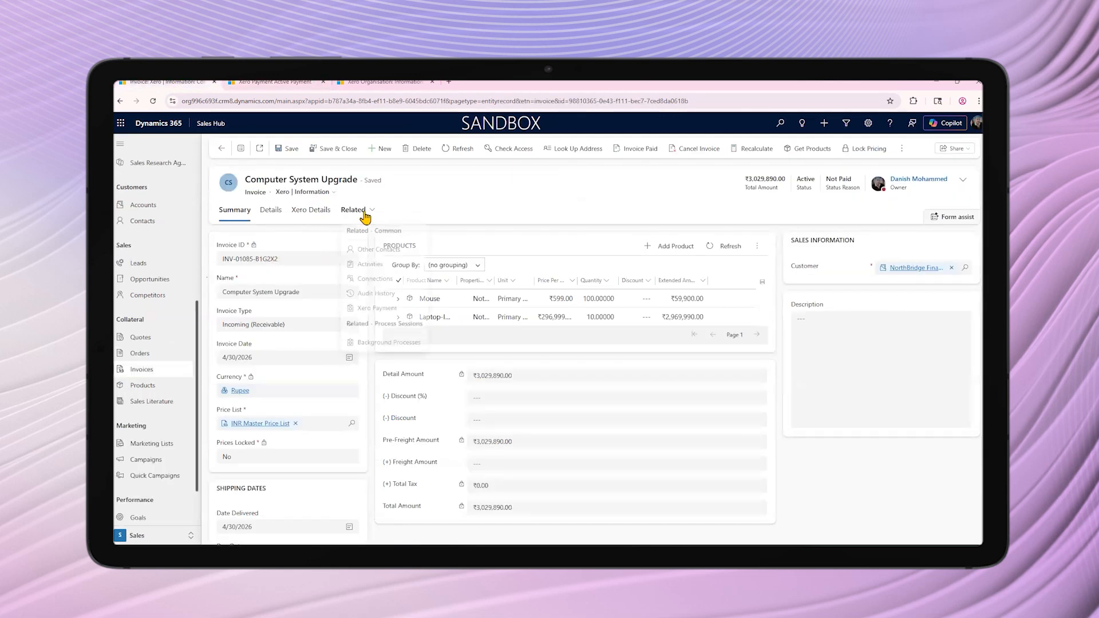
left_click(376, 312)
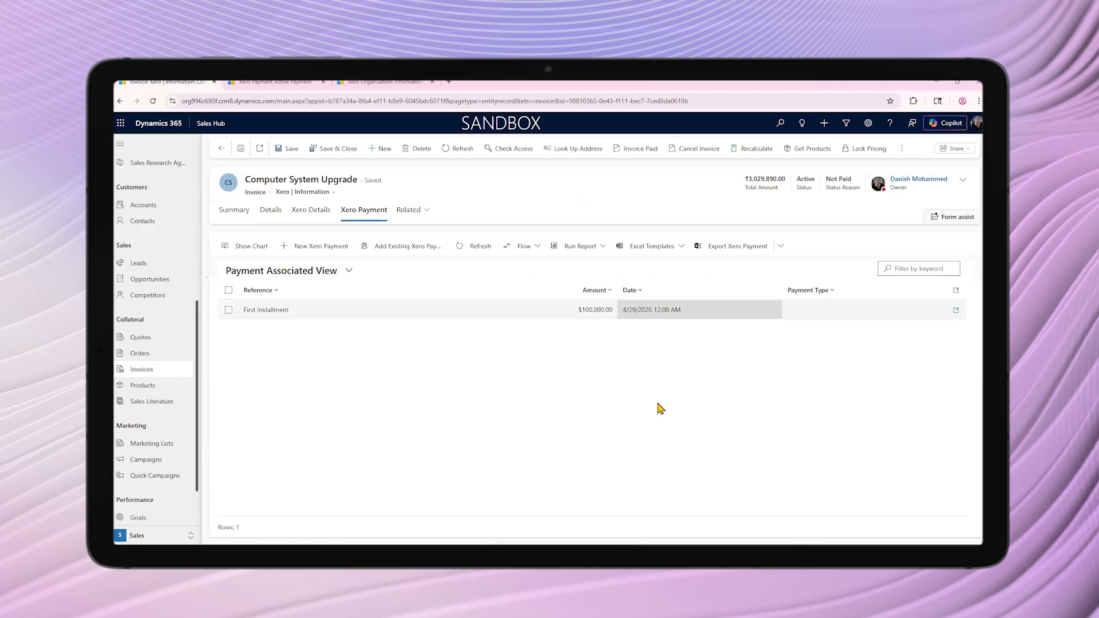
Switch to Xero and approve the draft purchase bills from Global EduTech Solutions, leaving out the NorthBridge Financial Services bill
left_click(635, 533)
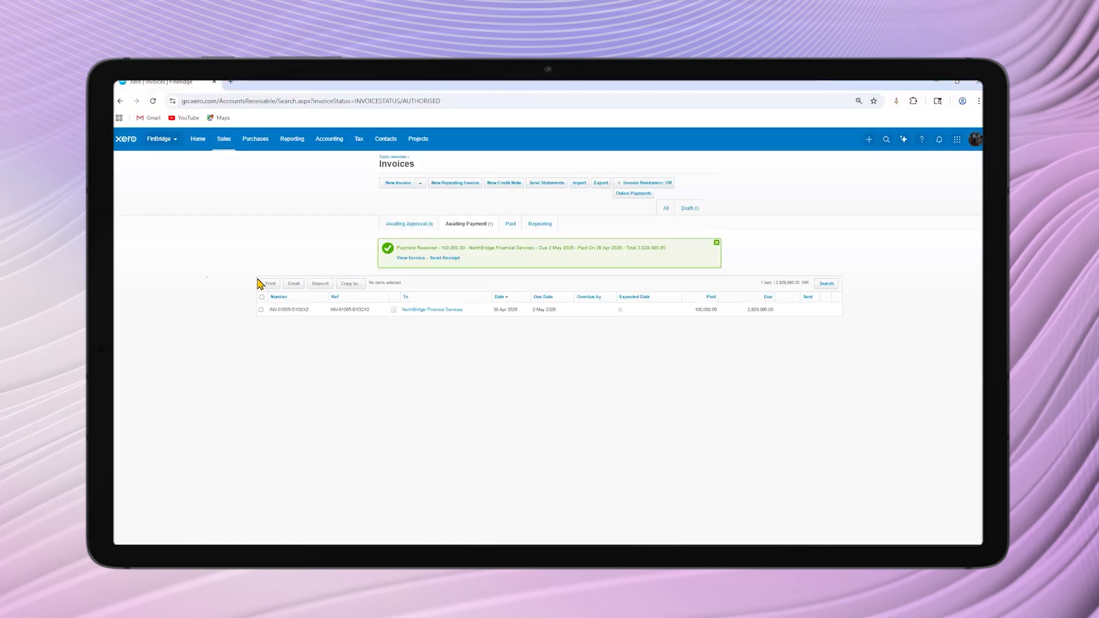
left_click(256, 139)
left_click(254, 181)
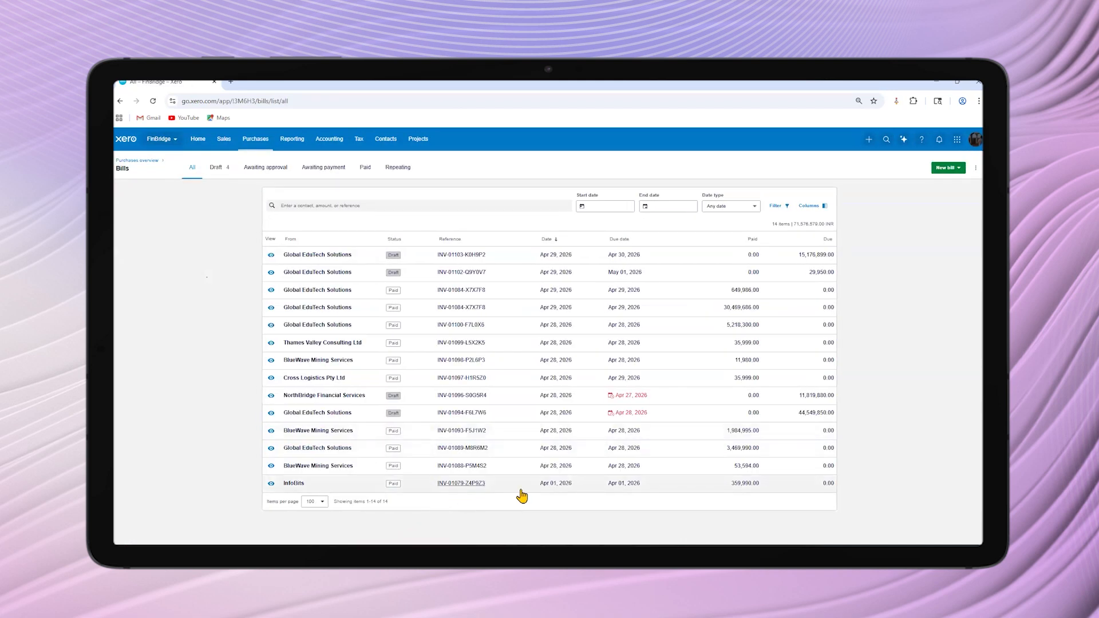
left_click(220, 178)
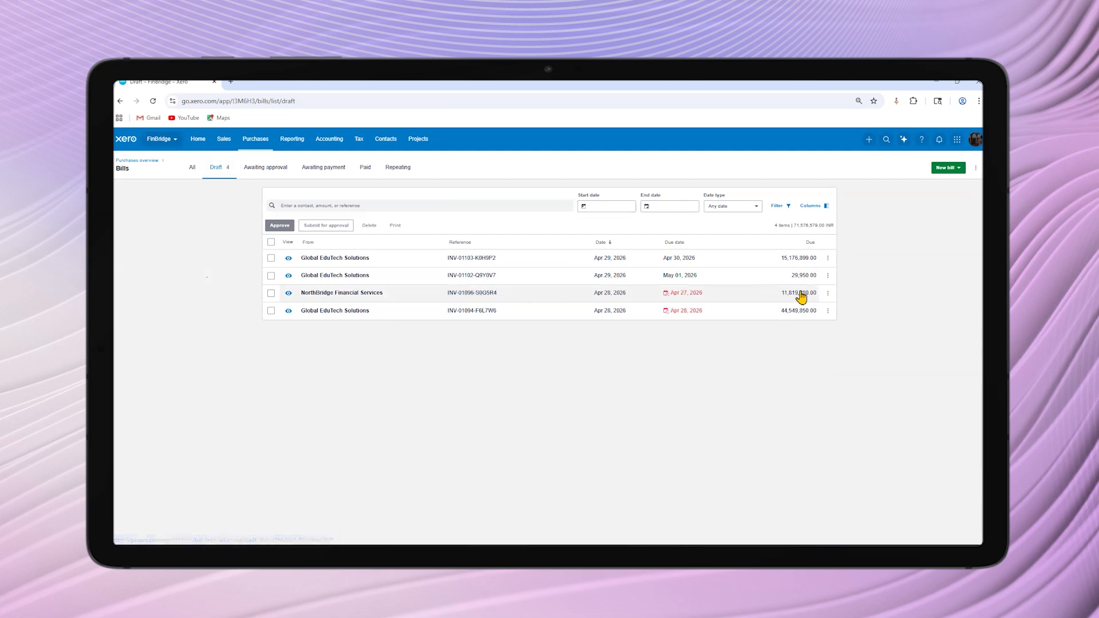
left_click(271, 242)
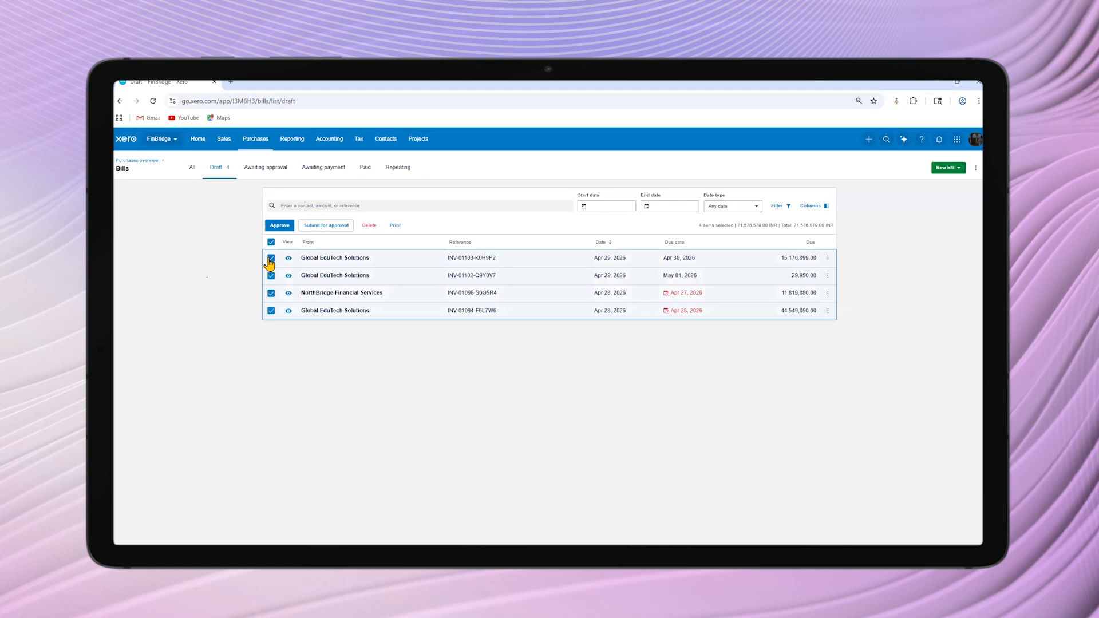
left_click(271, 293)
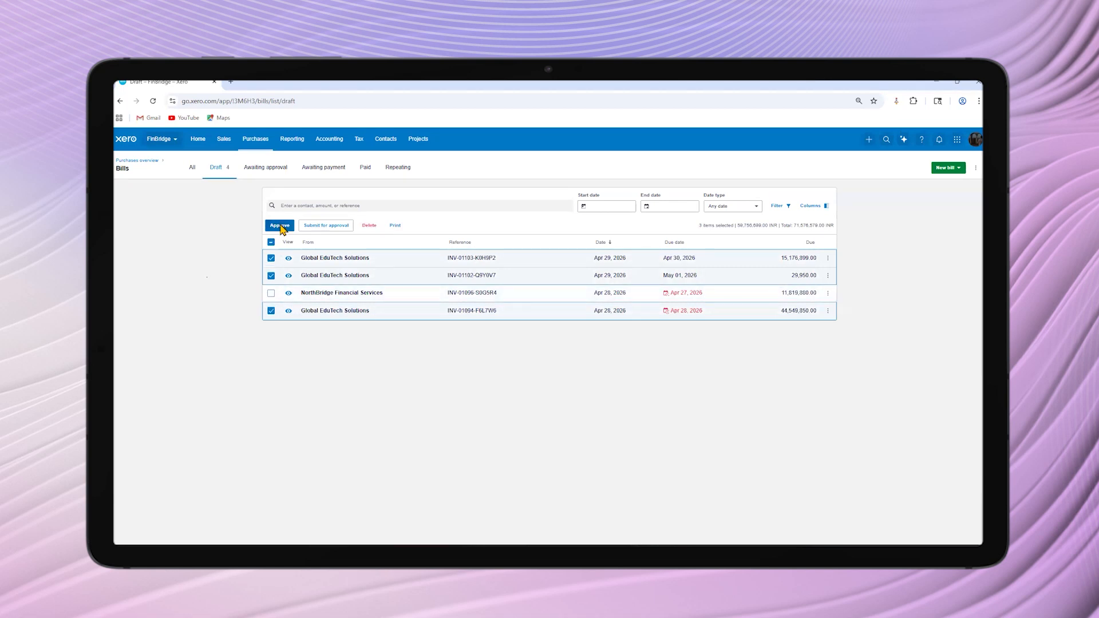
left_click(281, 227)
left_click(599, 357)
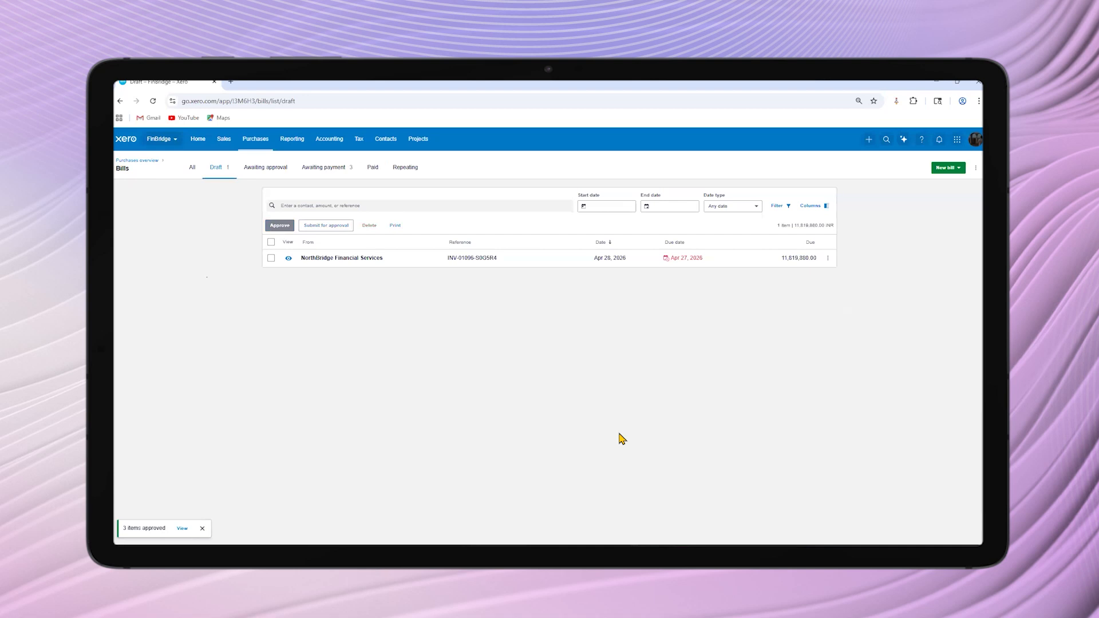
Make a batch payment for all bills awaiting payment, dated 6 May 2026, from TEST BANK, with the details Full payment made
left_click(324, 179)
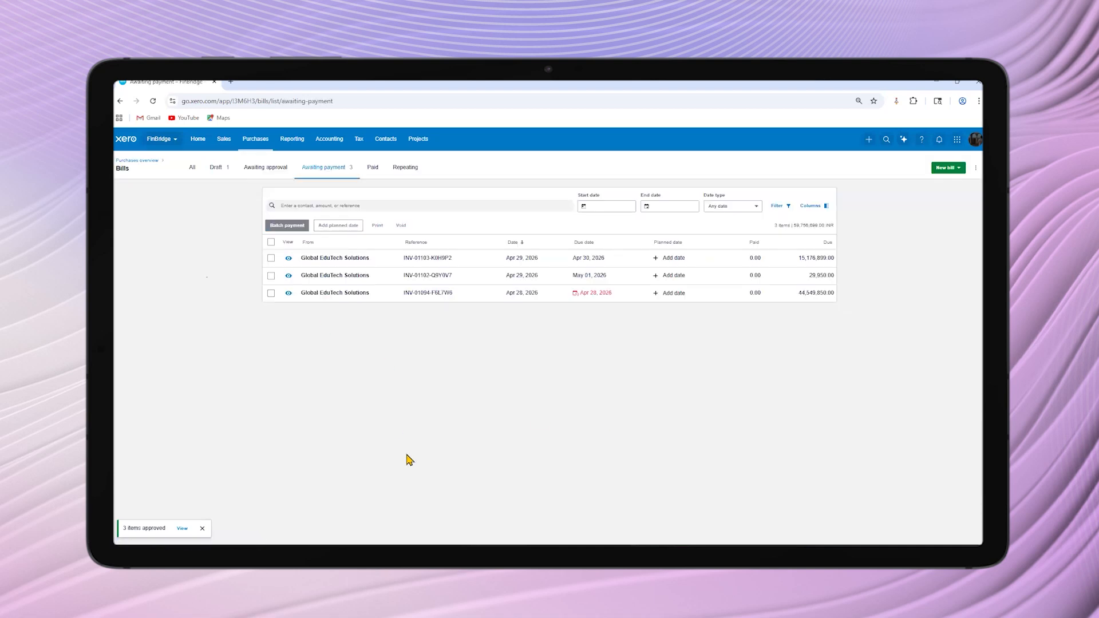
left_click(271, 242)
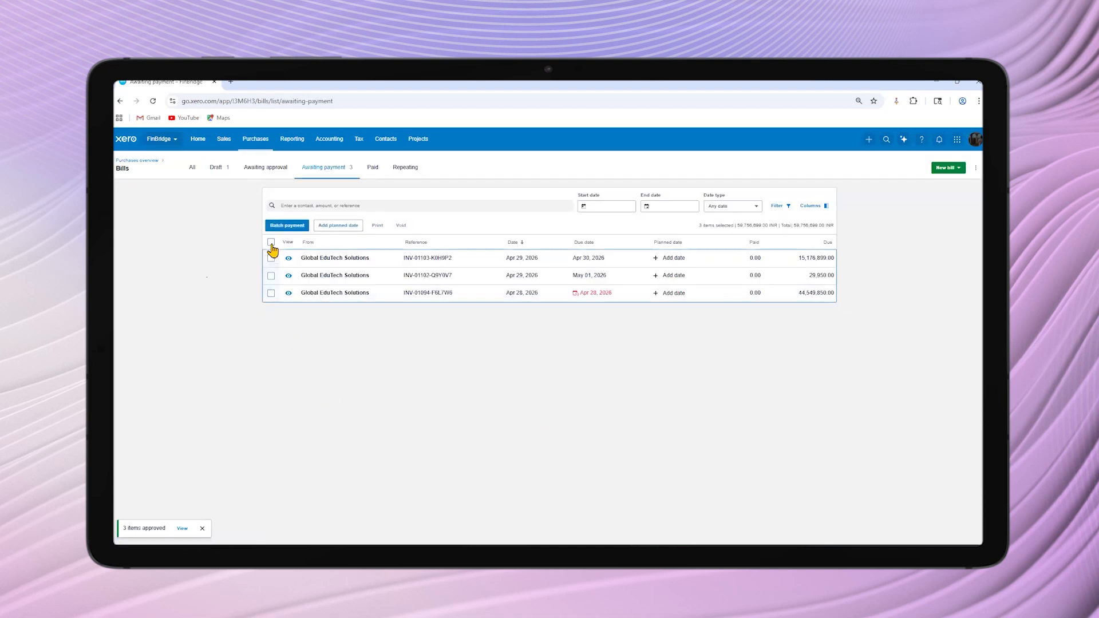
left_click(282, 229)
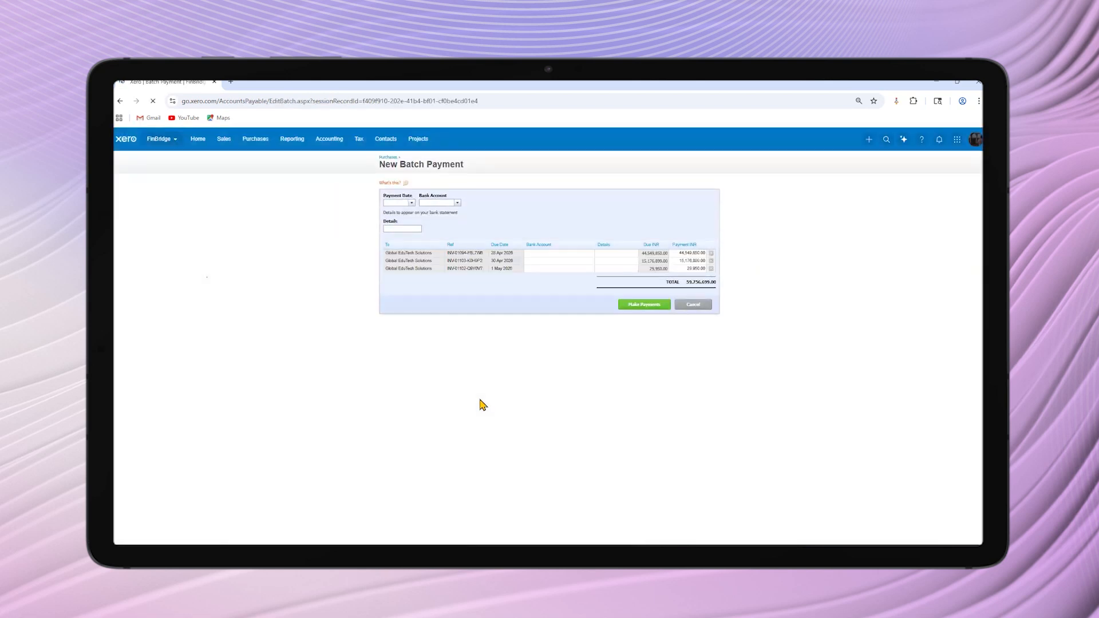
left_click(411, 206)
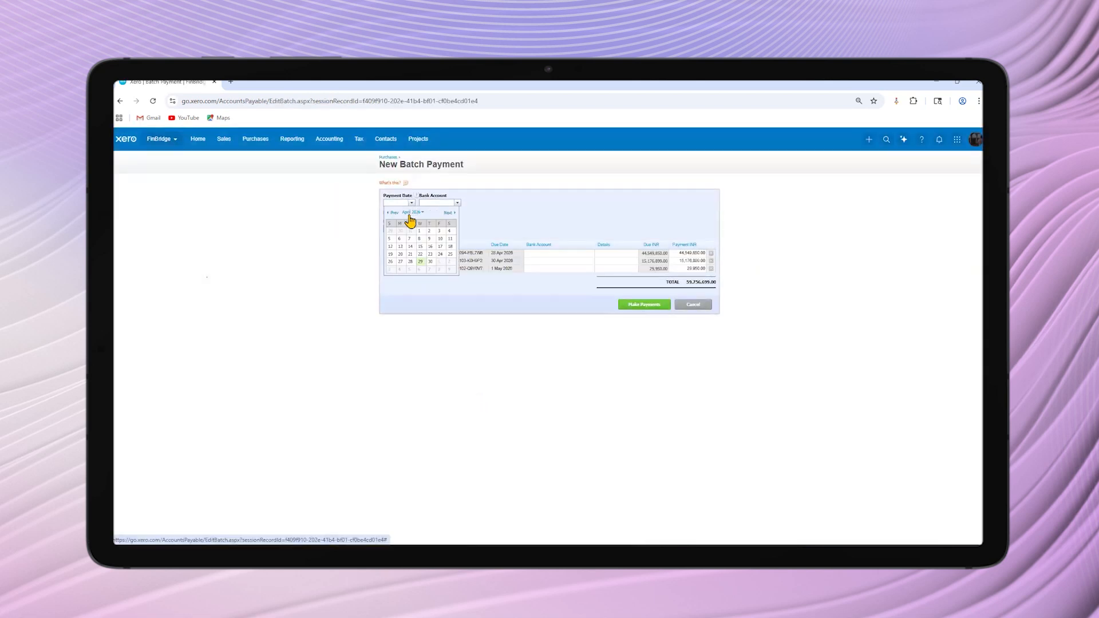
left_click(422, 273)
left_click(458, 203)
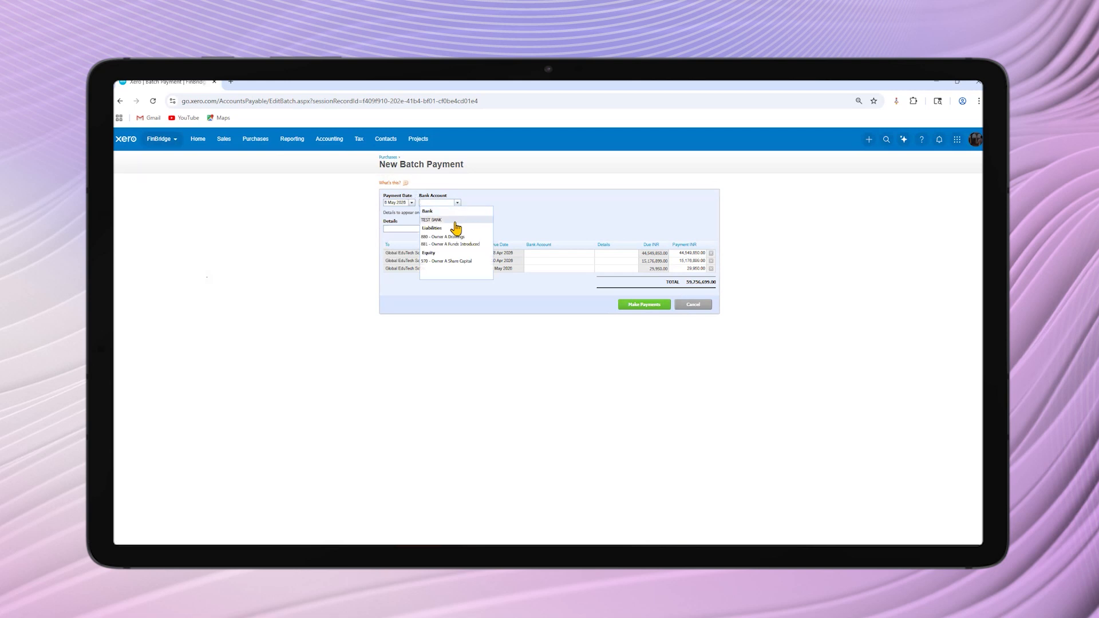
left_click(455, 220)
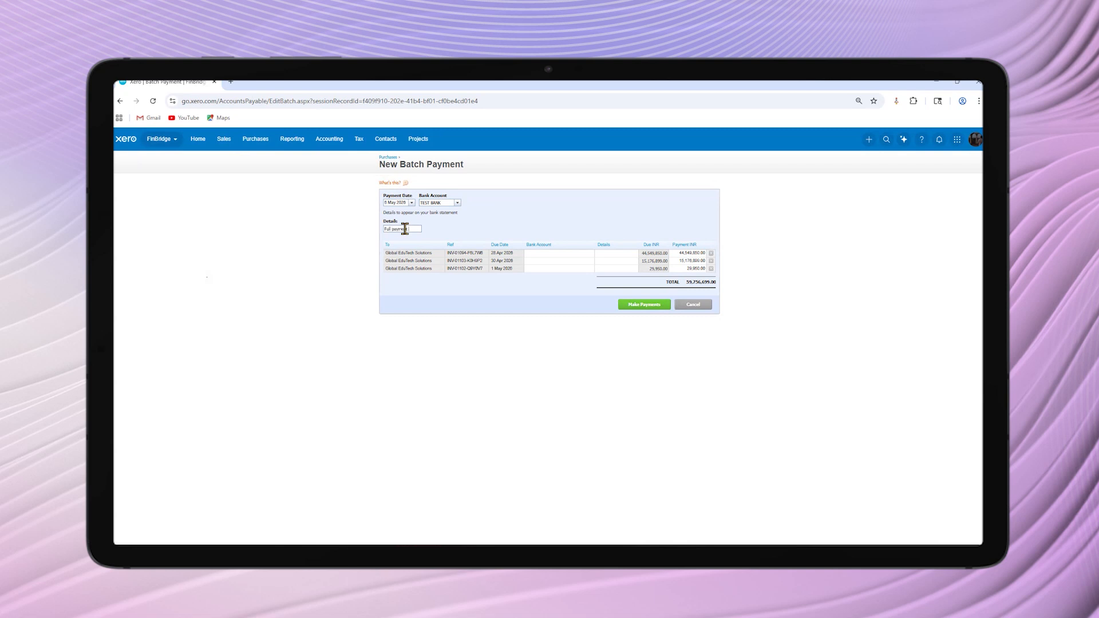
left_click(644, 305)
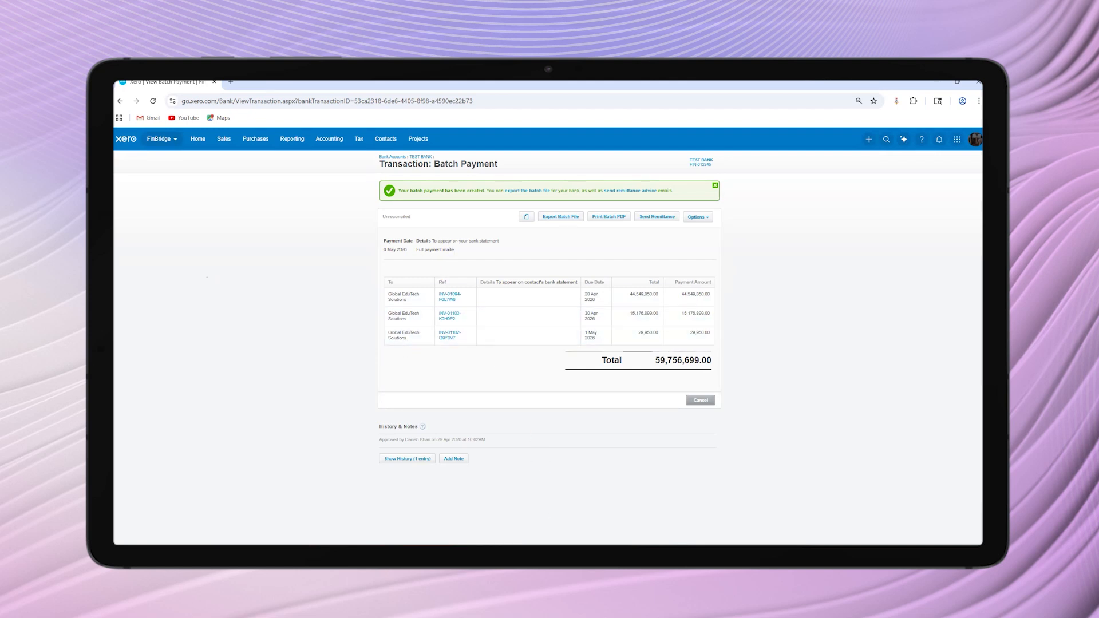
mouse_move(651, 531)
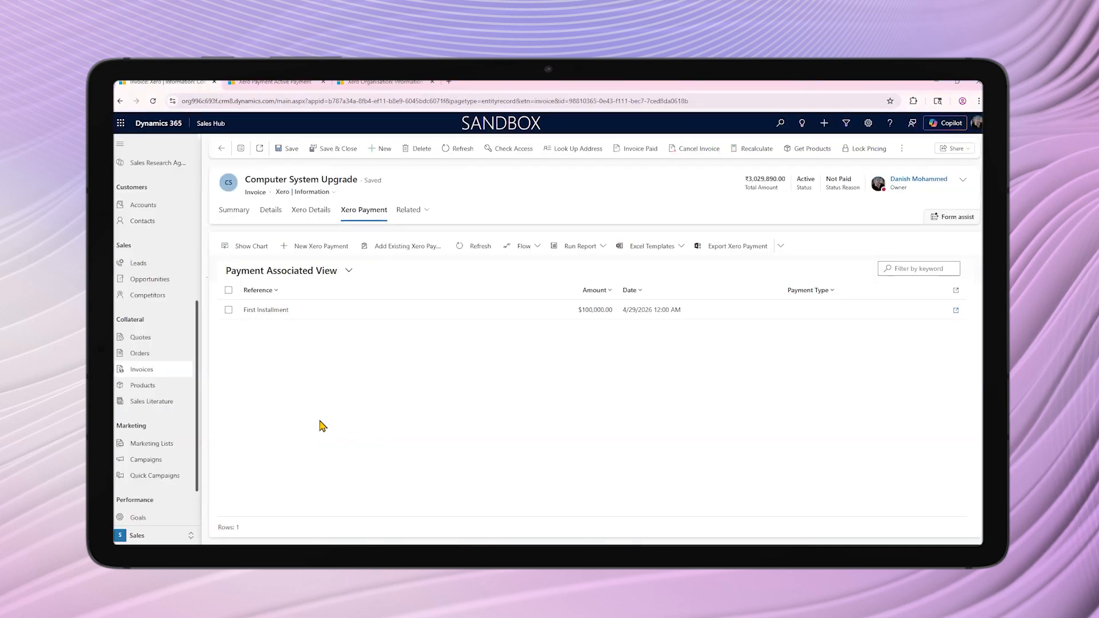
Refresh the Active Payment list in the Xero App and fit the Customer column to show the full names beside the synced payments
left_click(252, 82)
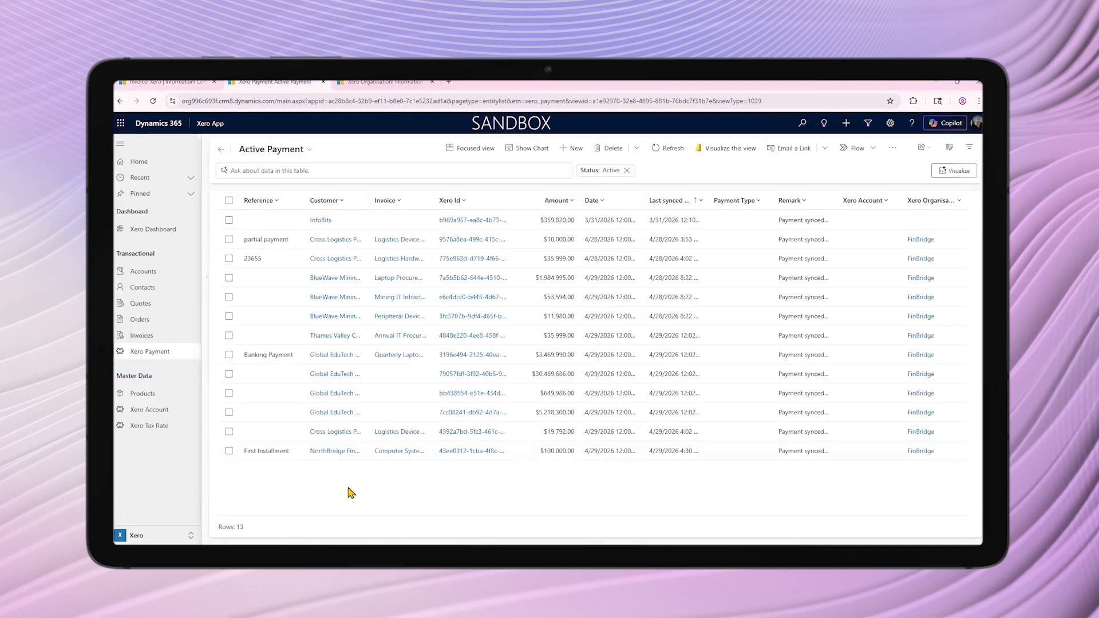
left_click(665, 154)
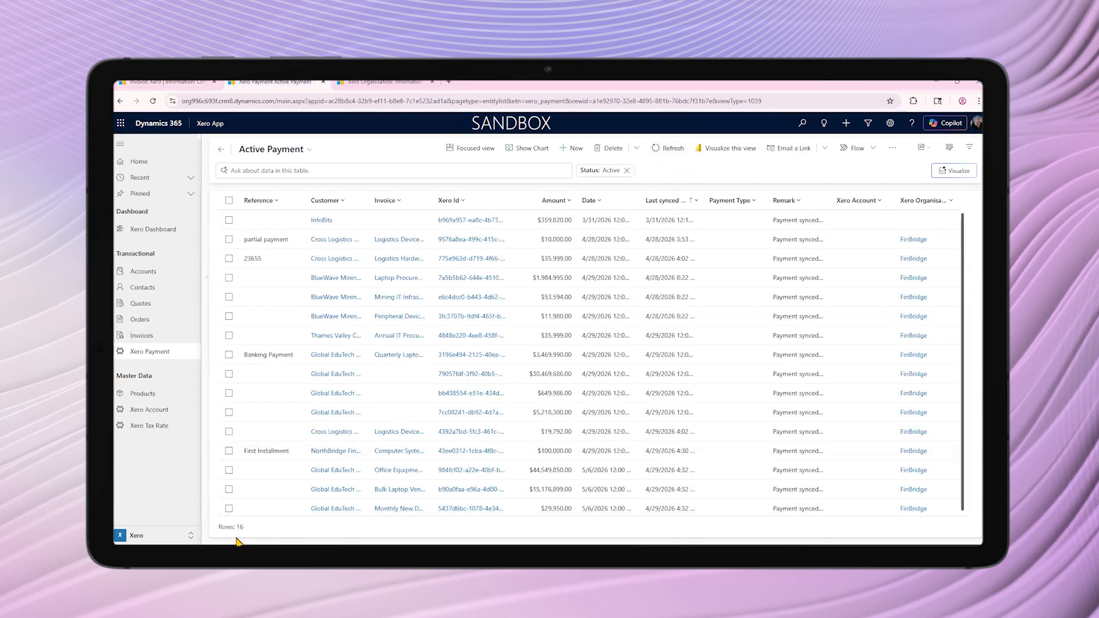
scroll(331, 477, "down", 1)
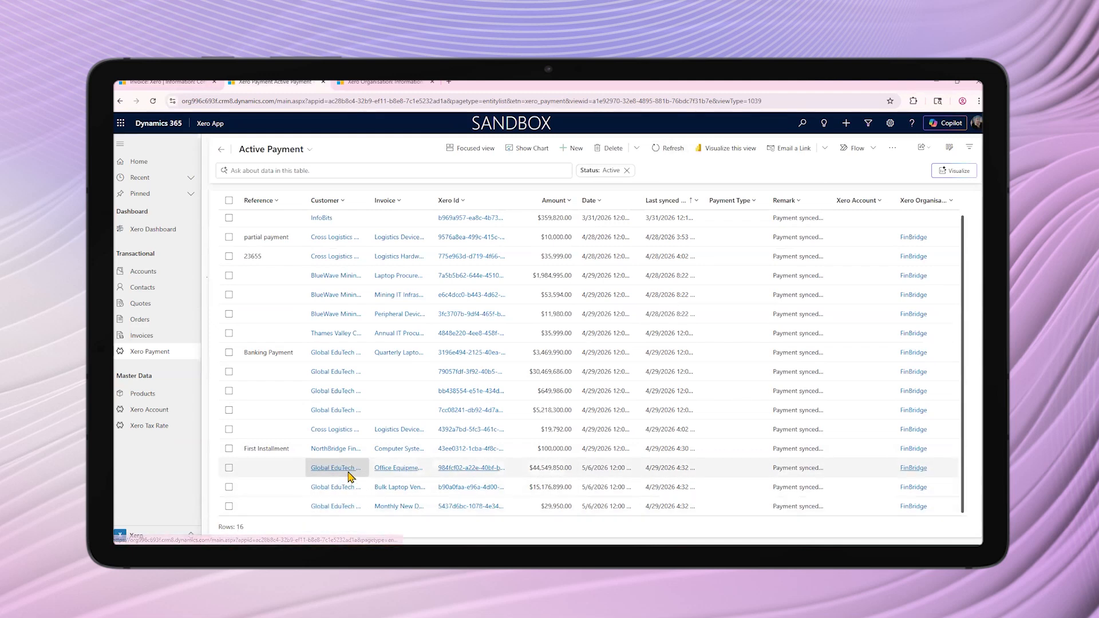
double_click(370, 201)
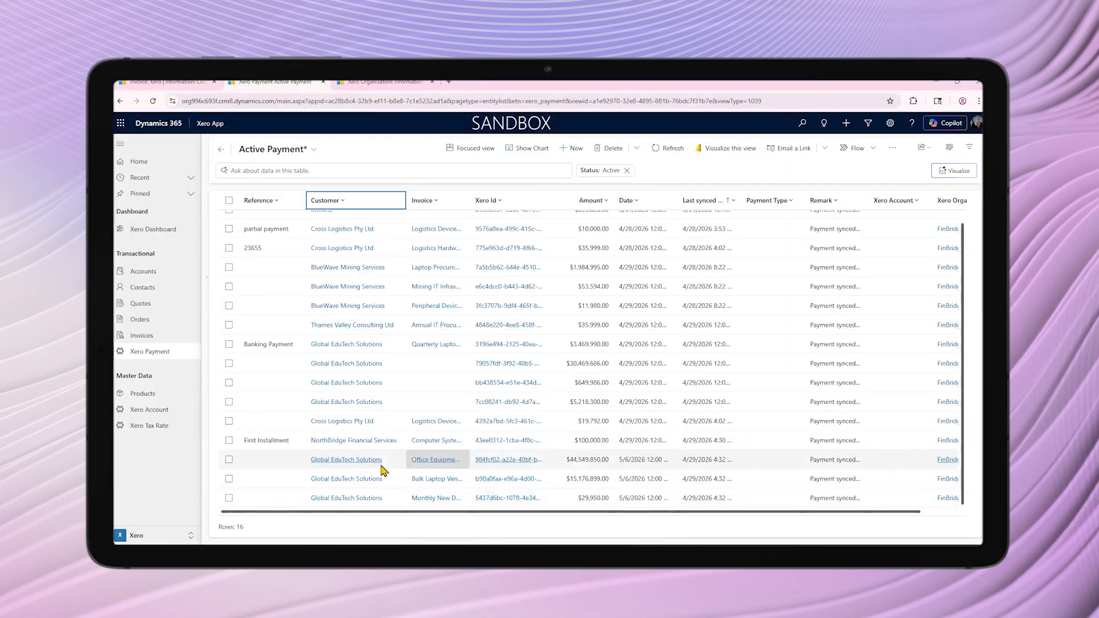
Inspect the Xero and general details of the Global EduTech Solutions payment for Office Equipment Purchase, and open its linked invoice
left_click(280, 462)
double_click(280, 465)
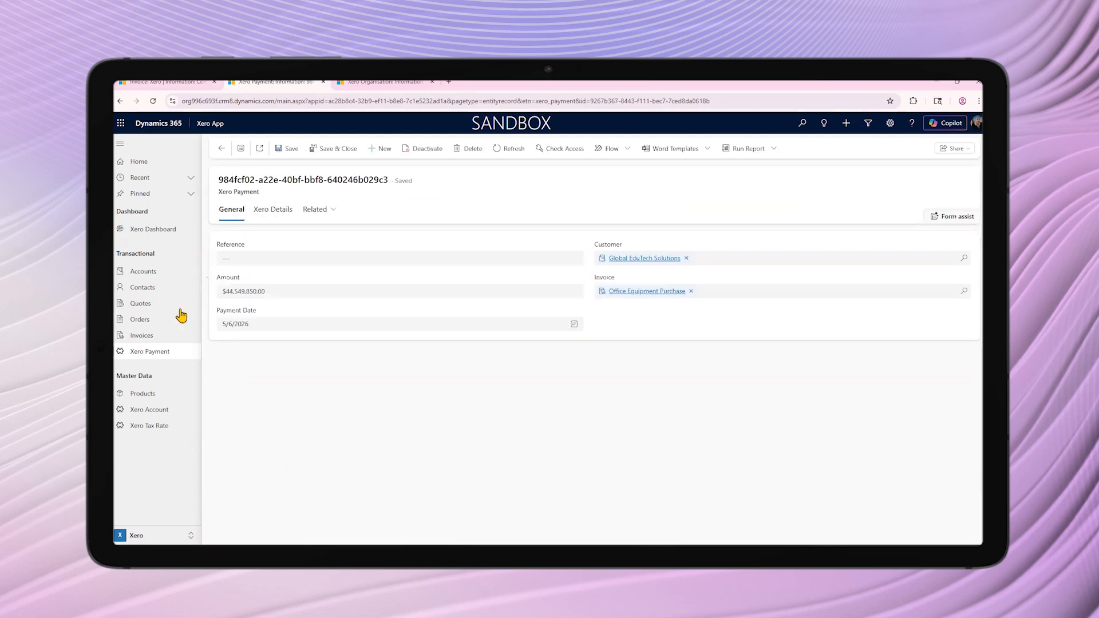
left_click(327, 213)
left_click(280, 213)
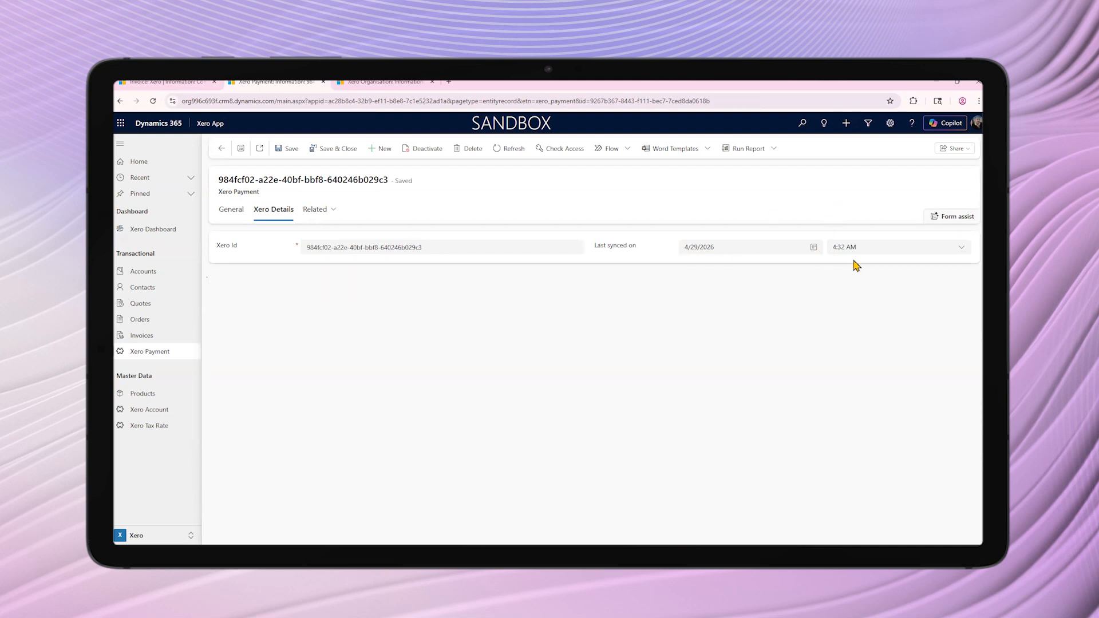
left_click(232, 210)
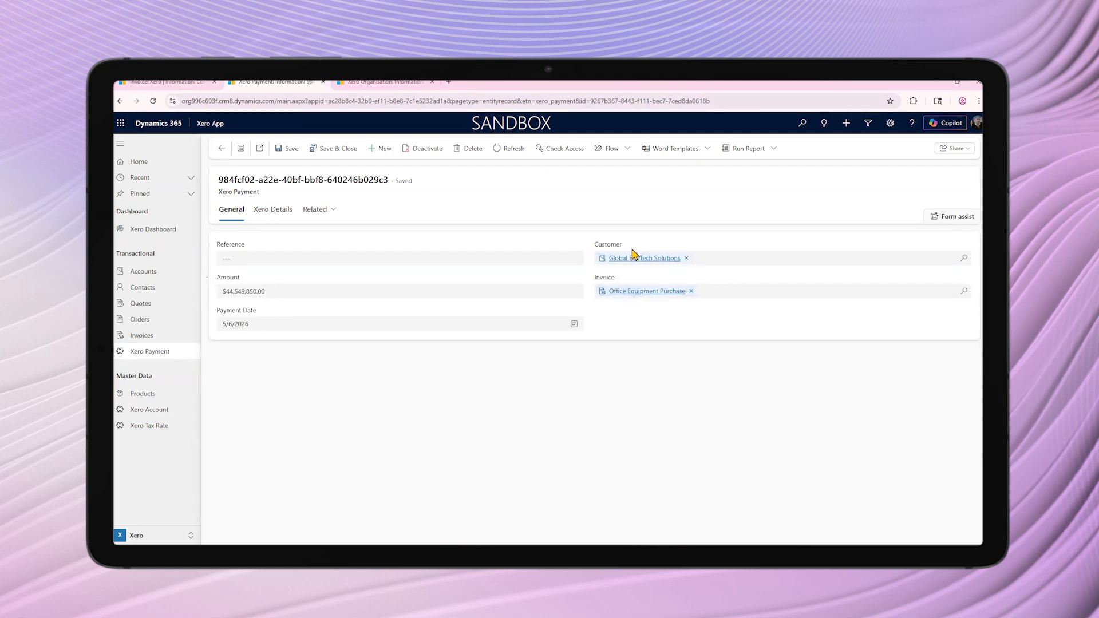
left_click(637, 292)
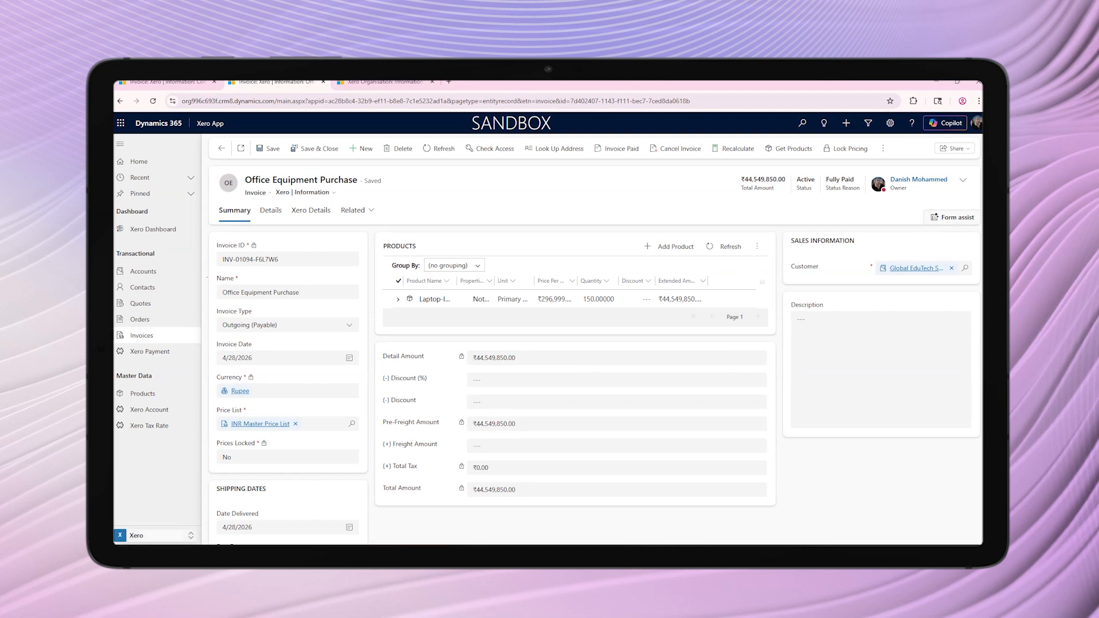
Open the Xero Dashboard and review the records whose account, contact, product and invoice sync to Xero failed
left_click(153, 229)
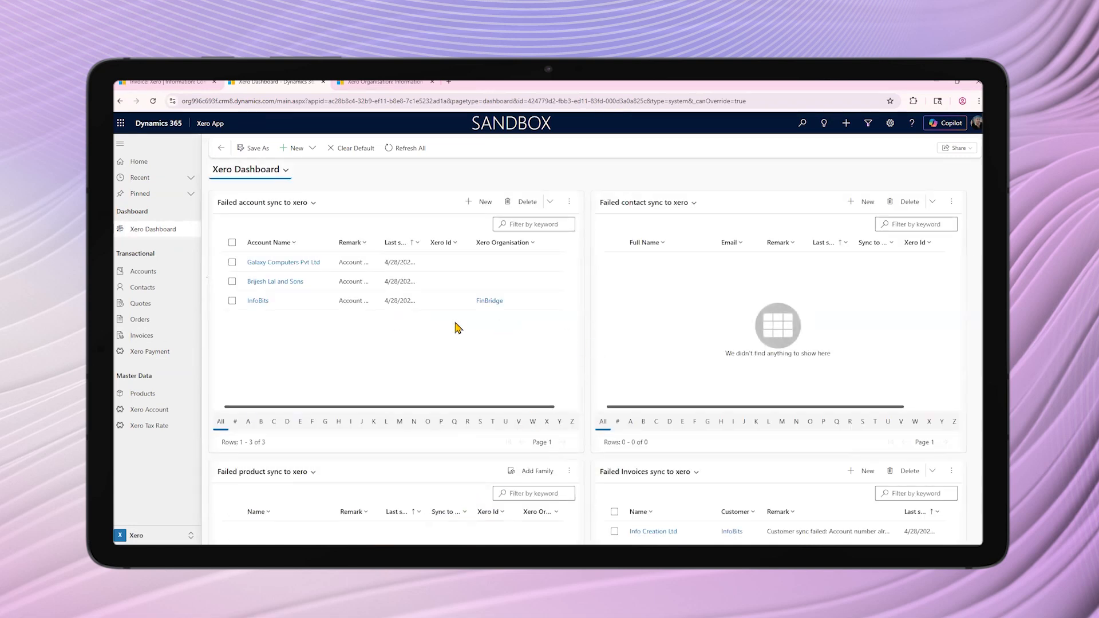
scroll(427, 365, "down", 3)
scroll(425, 367, "up", 3)
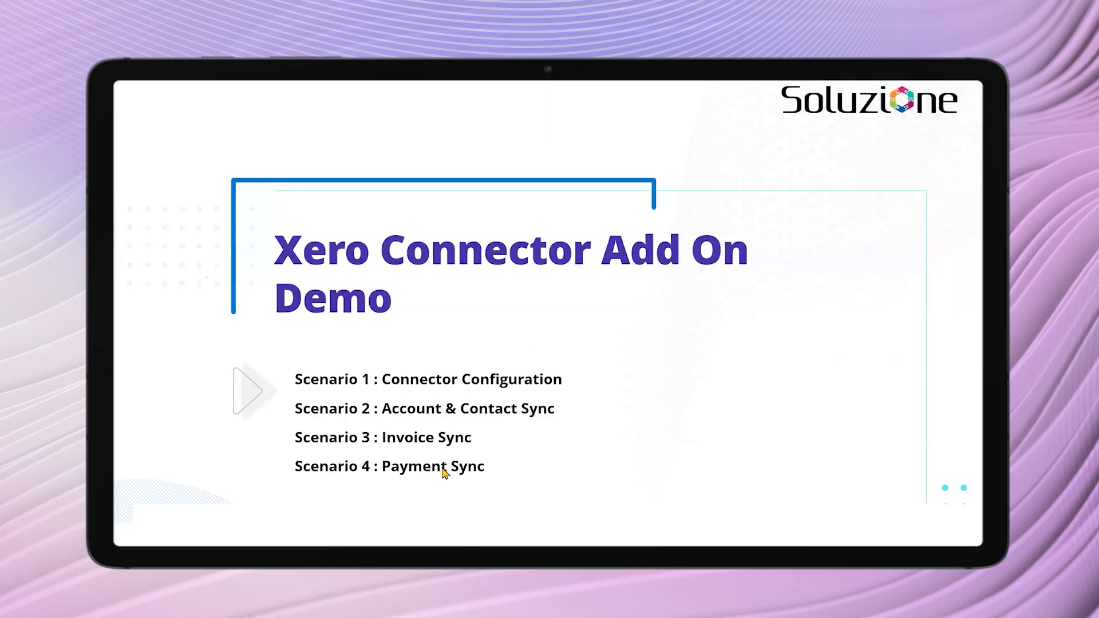
left_click(592, 471)
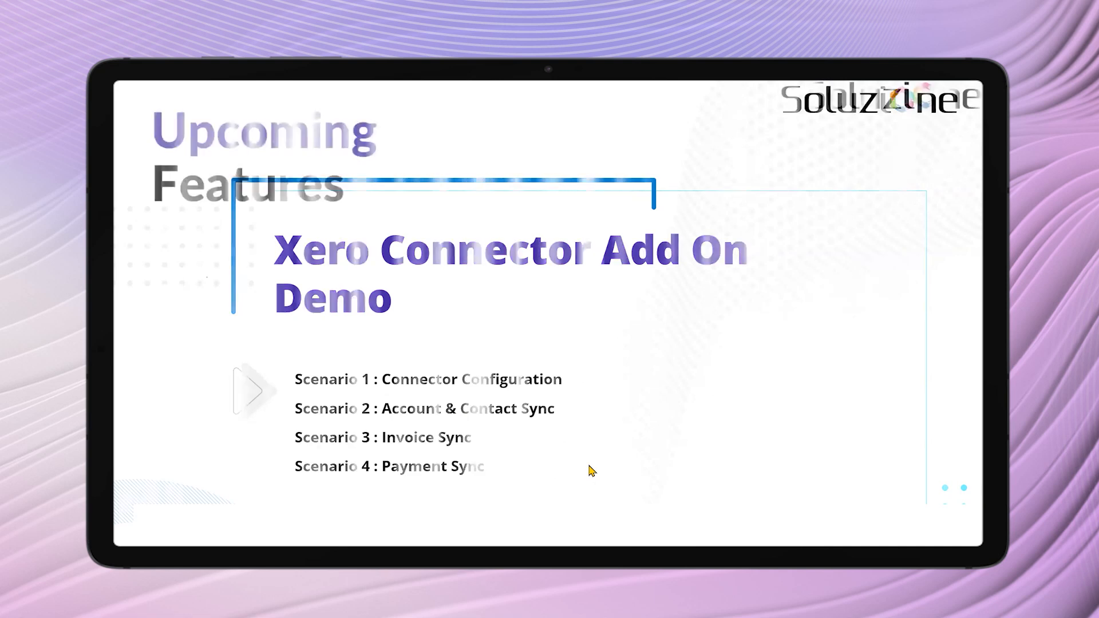